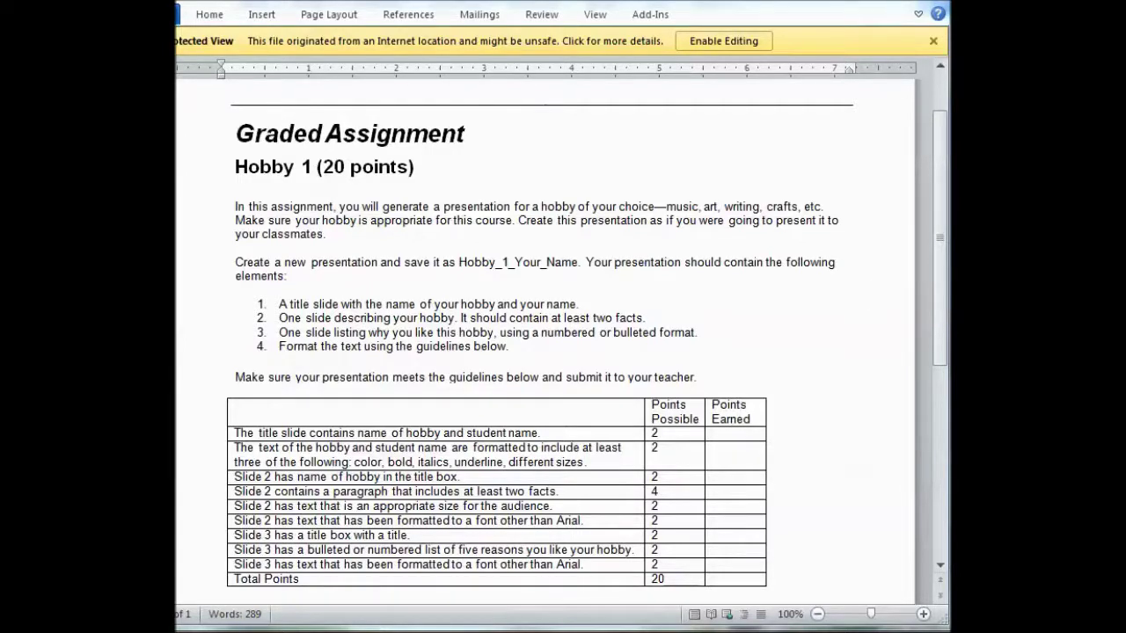
Bring the course web page forward, nudge it right, then minimize the browser to reveal the assignment.
key(alt+Tab)
drag(573, 20, 618, 15)
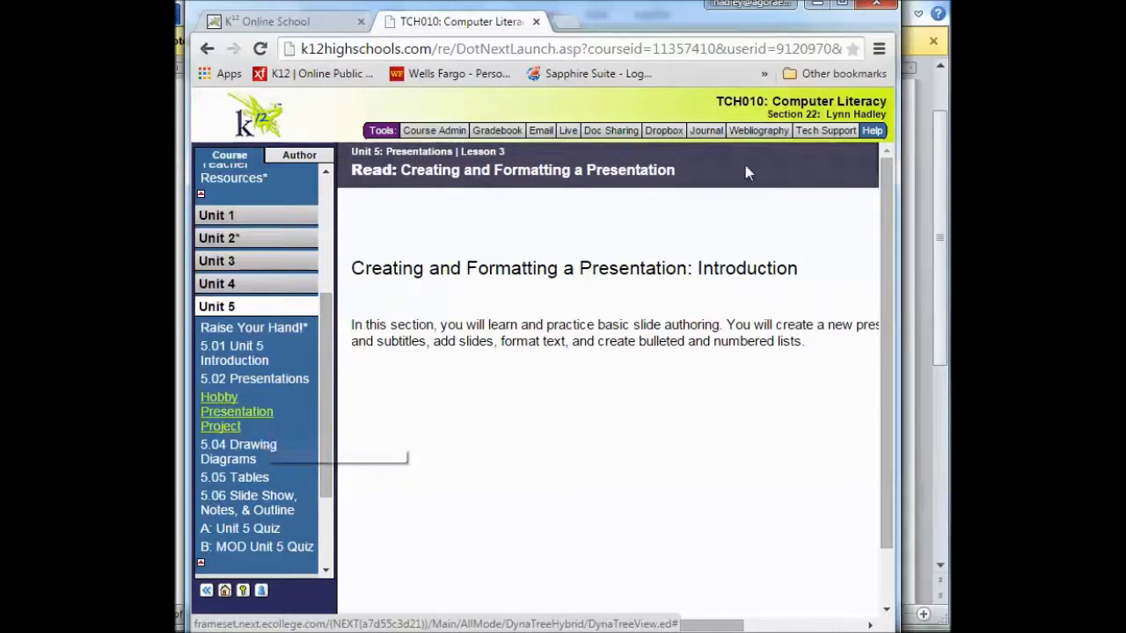
click(819, 4)
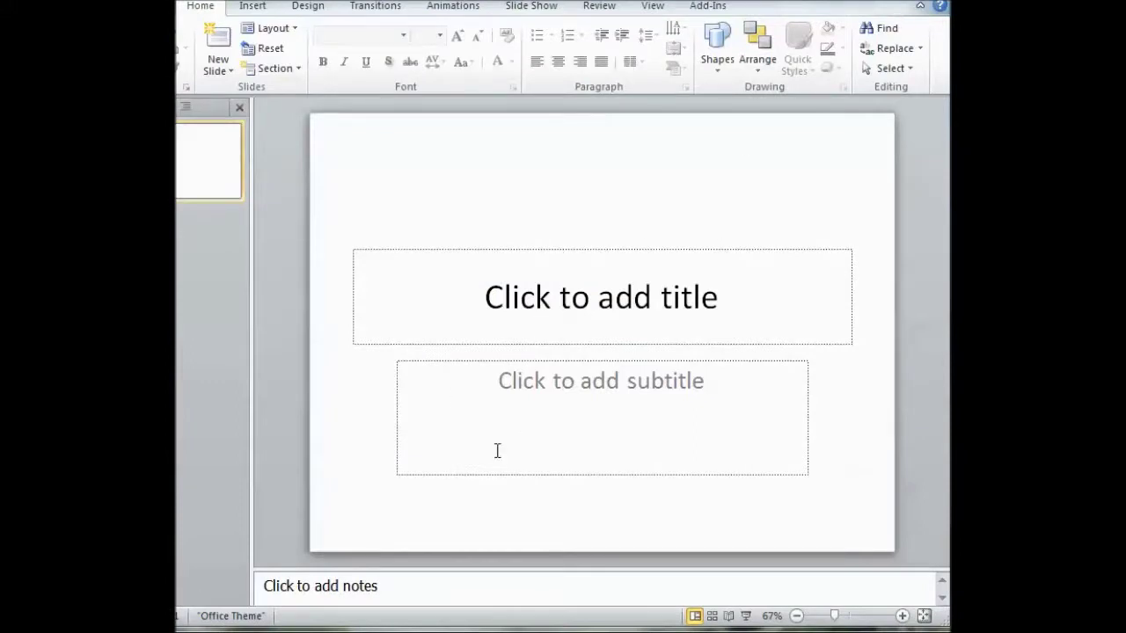
Show All Programs in the Start menu and expand the Microsoft Office and OpenOffice 4.1.1 folders.
key(super)
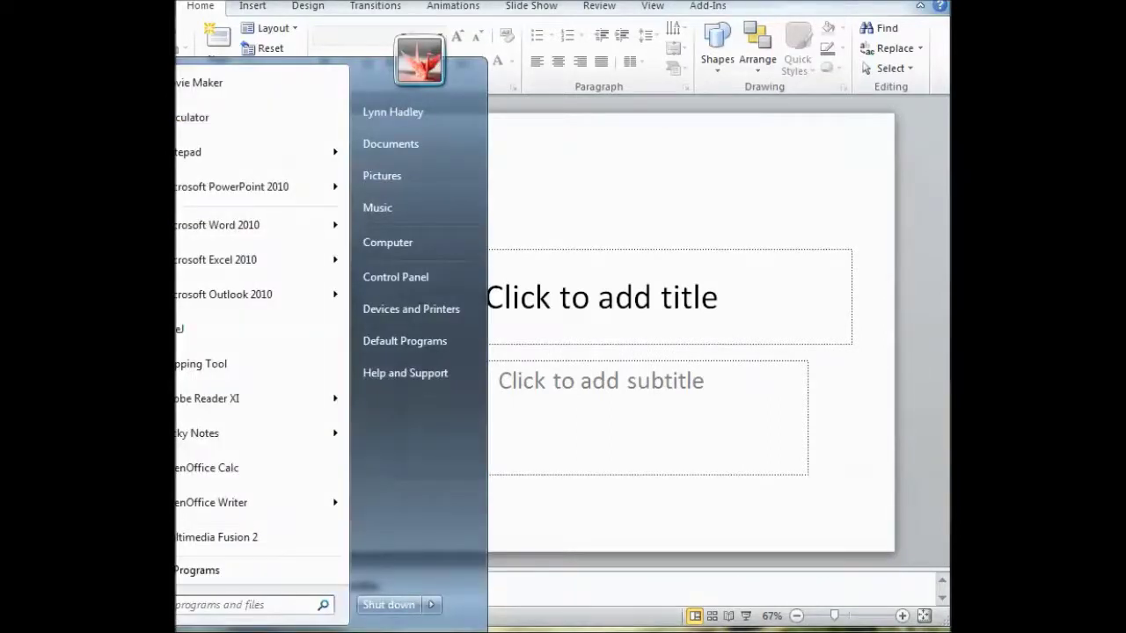
click(225, 569)
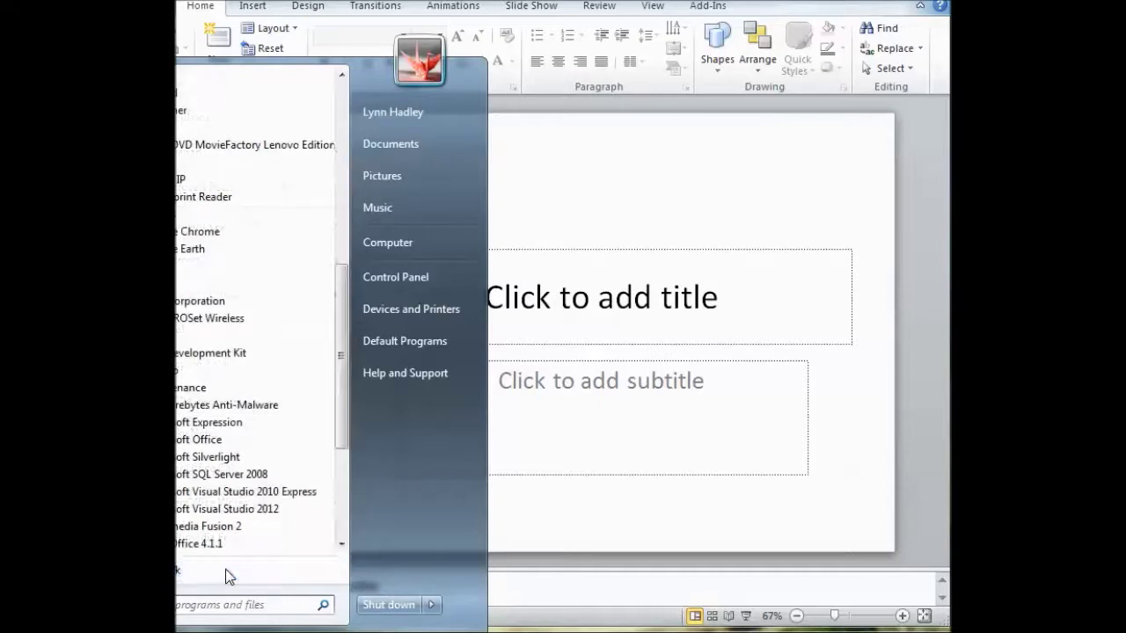
drag(346, 397, 346, 461)
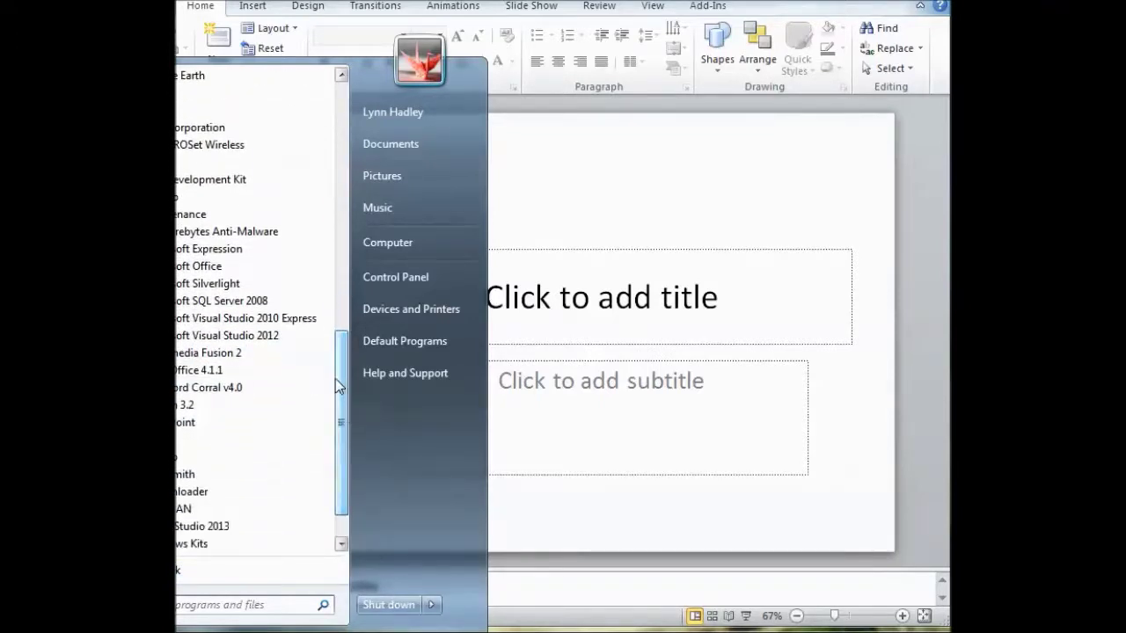
click(292, 266)
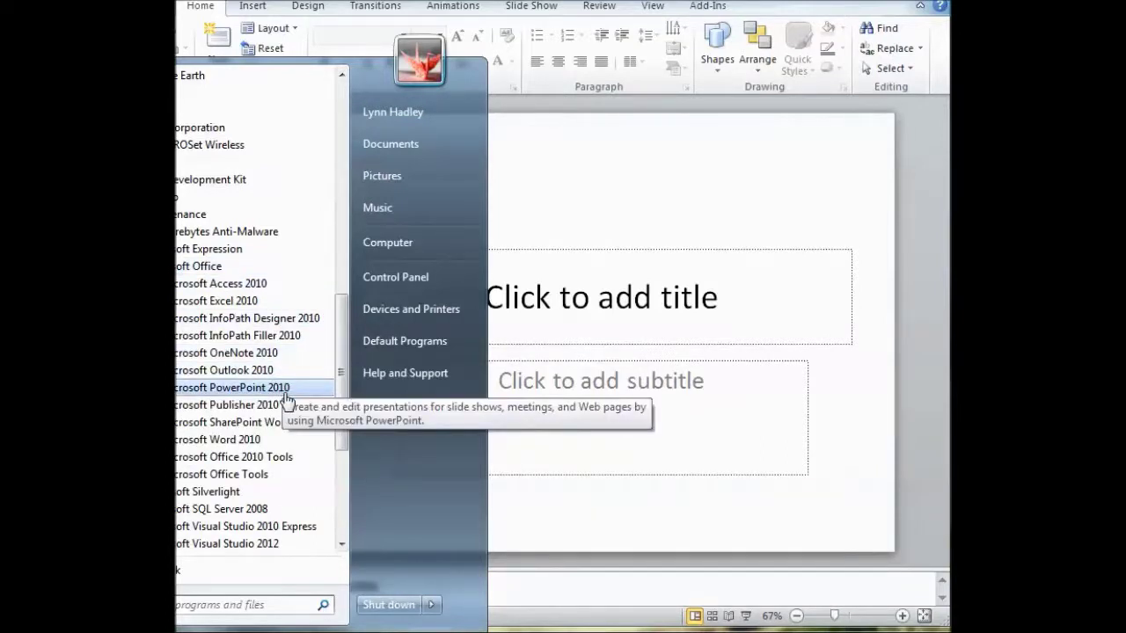
drag(344, 410, 345, 497)
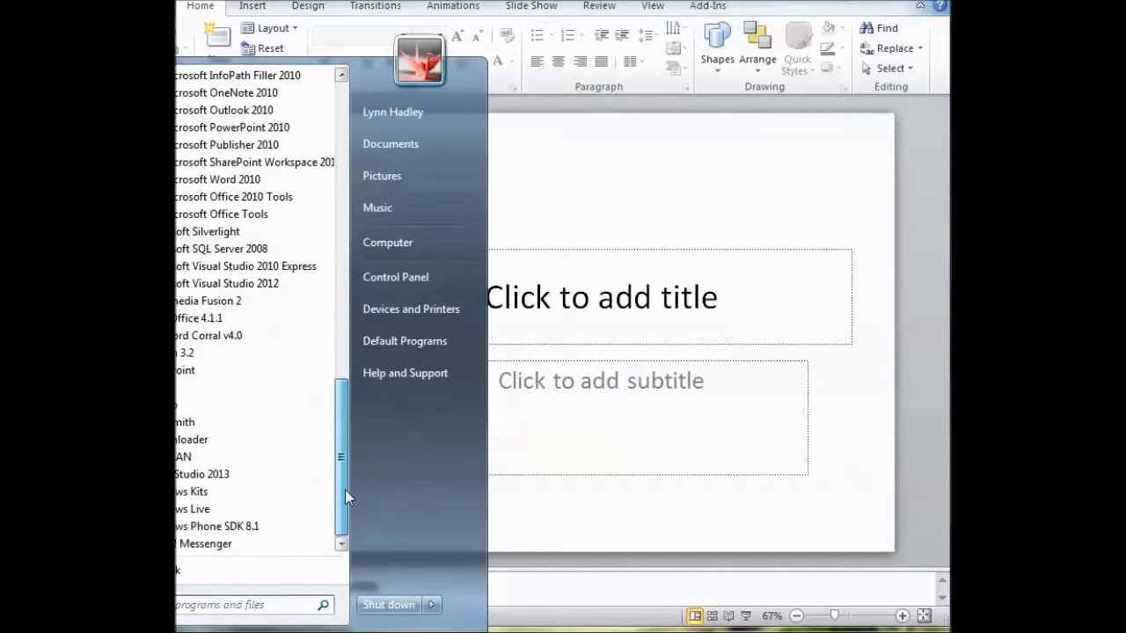
click(283, 319)
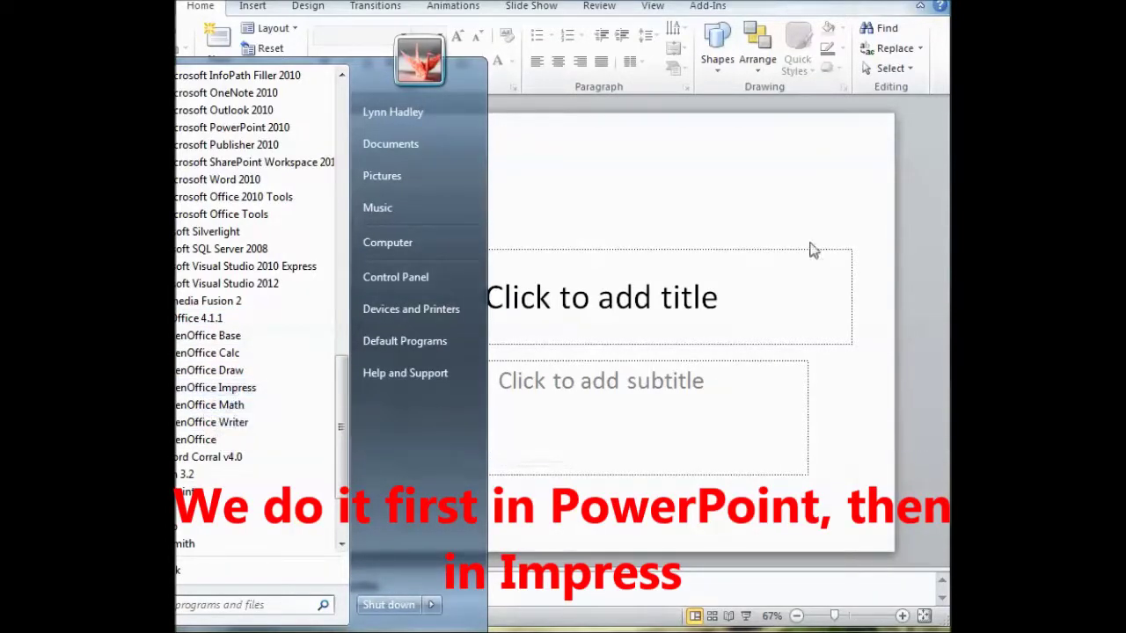
Enter 'Ice Skating' as the title and the author's name as the subtitle, then select the title.
click(827, 194)
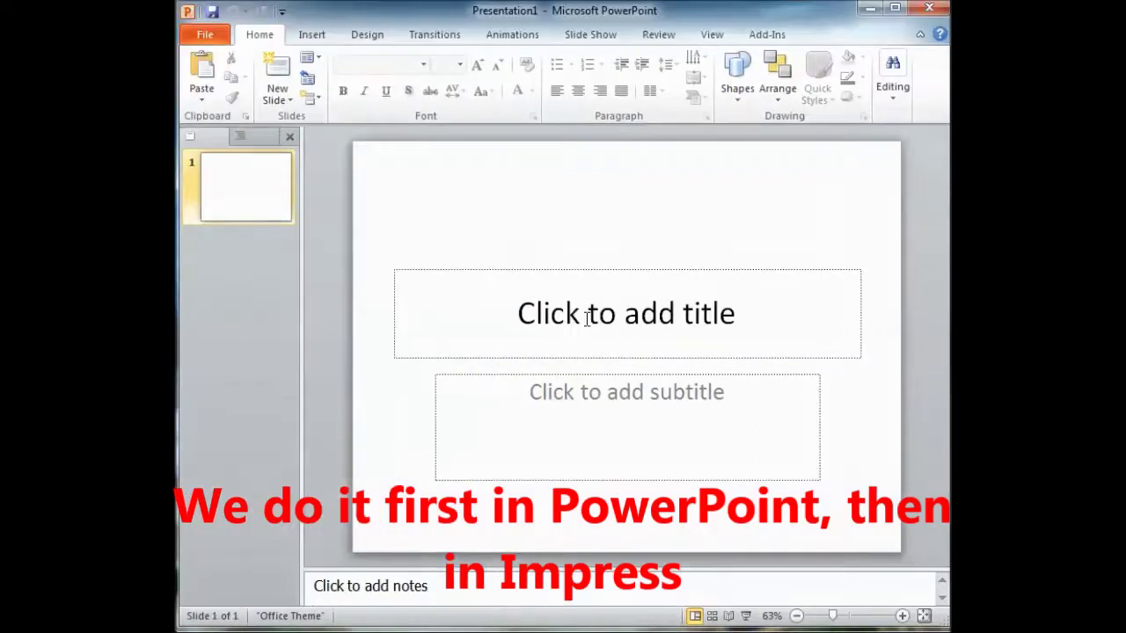
click(622, 322)
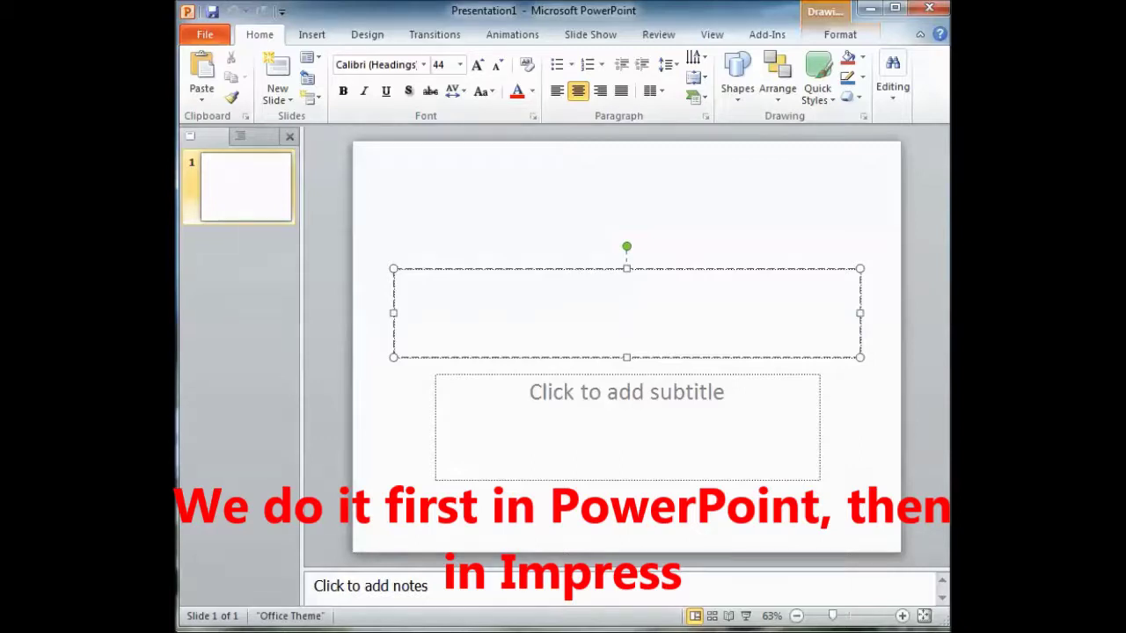
text(Ice Skat)
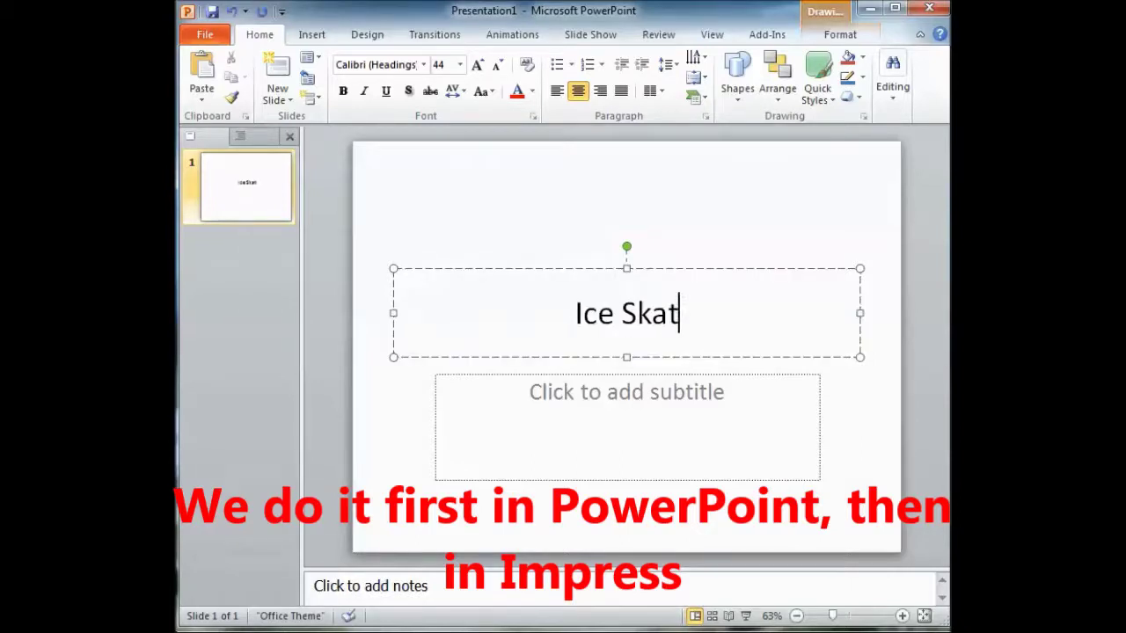
text(ing)
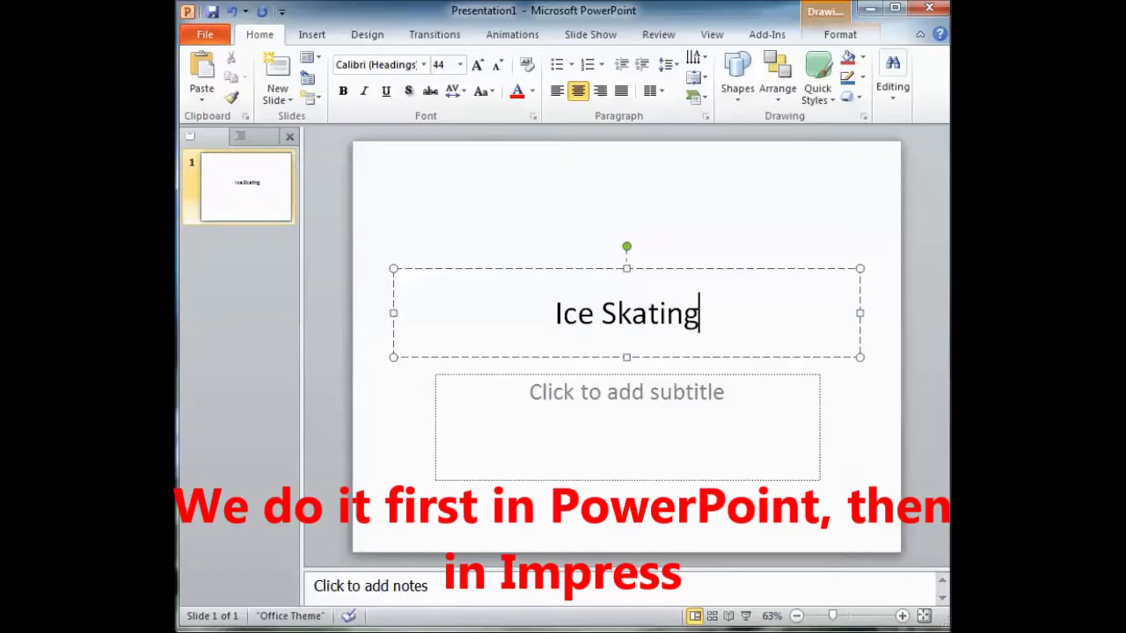
click(684, 397)
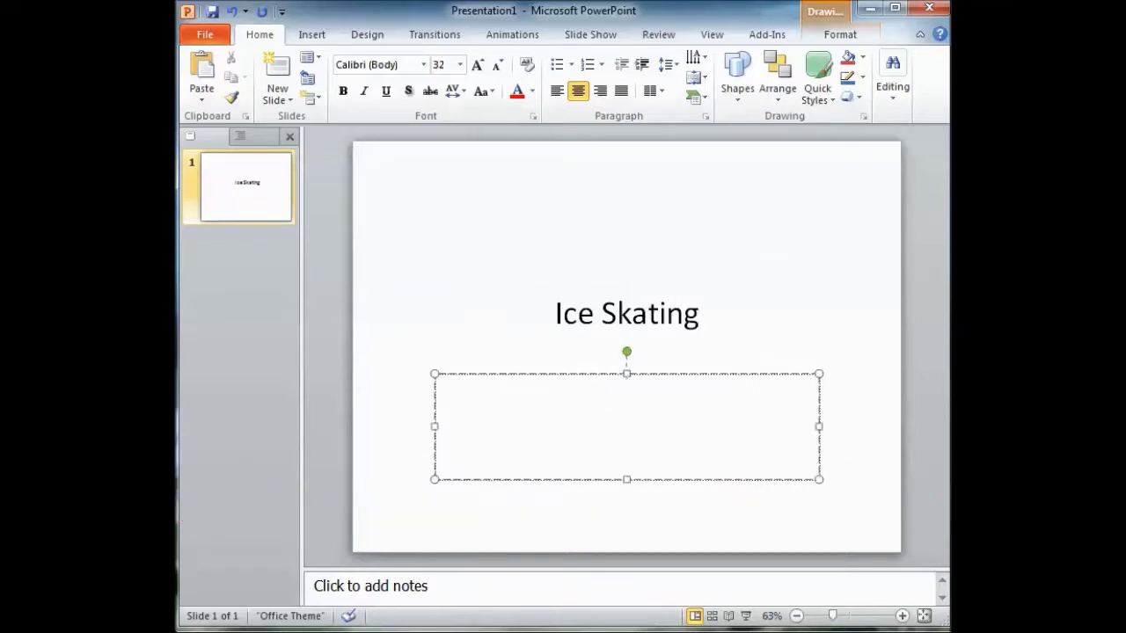
text(By Ms Hadley)
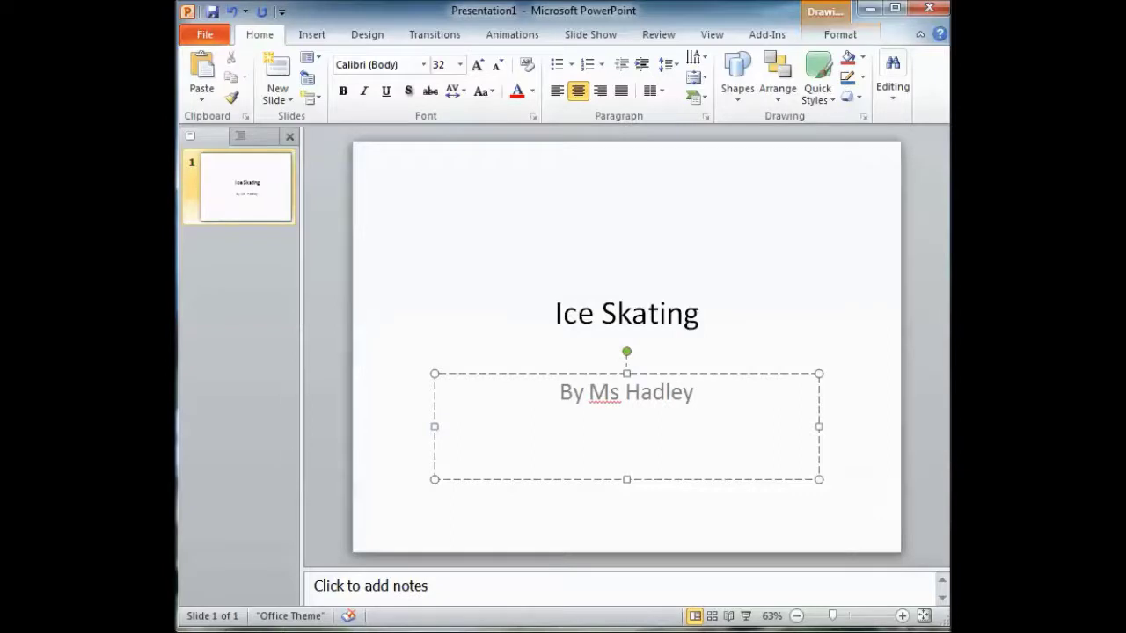
drag(704, 314, 583, 317)
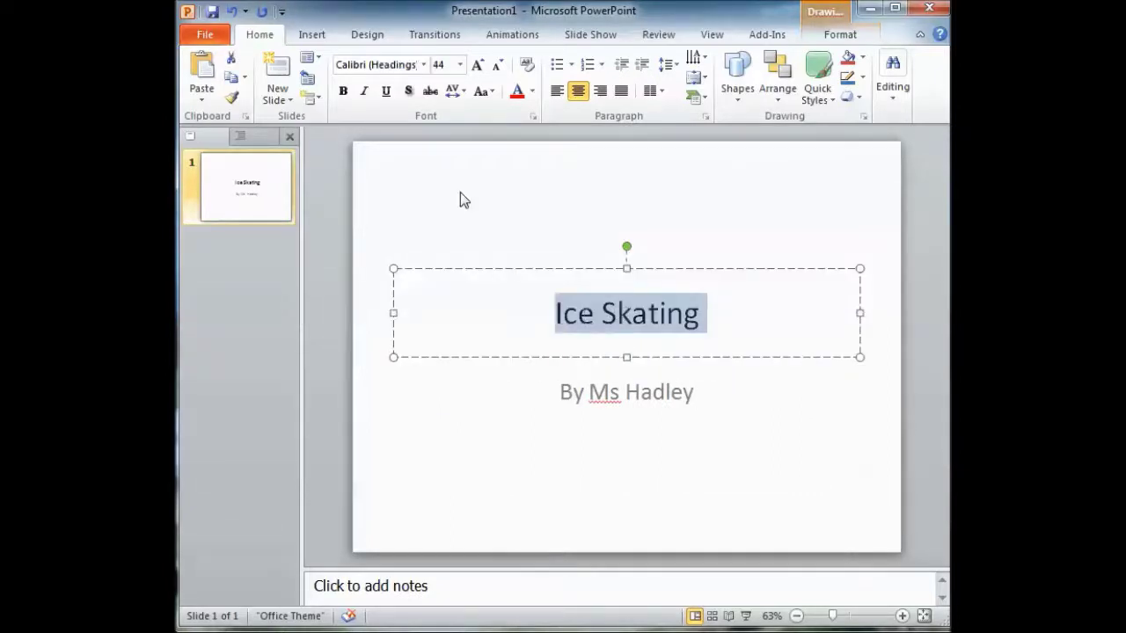
Enlarge the title to 48-point Algerian and make the author line bold.
click(484, 74)
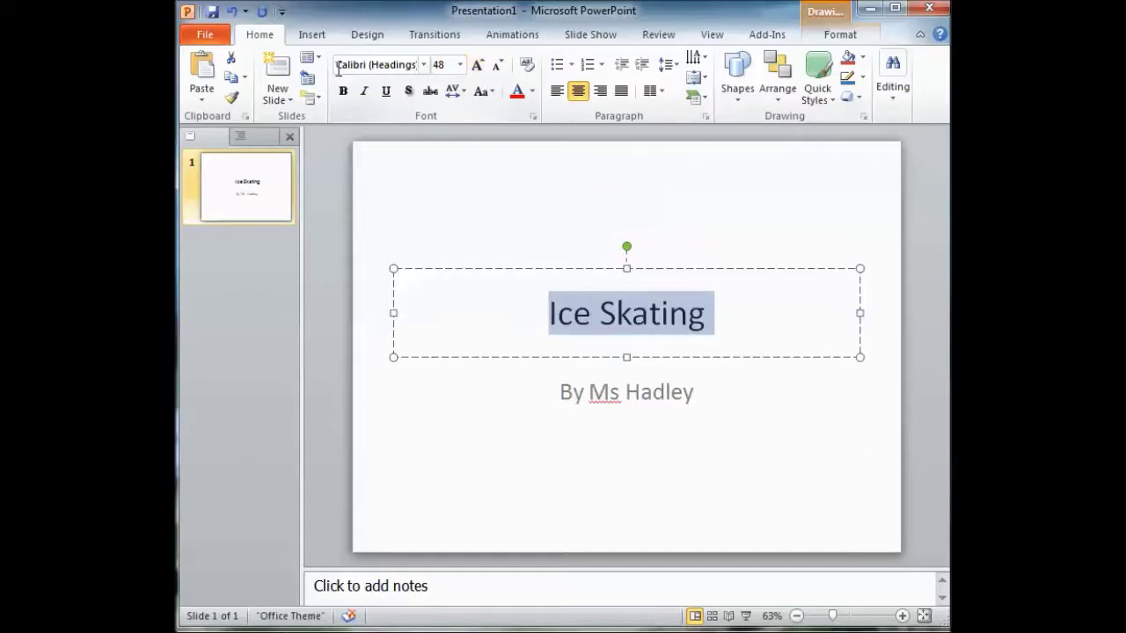
click(425, 65)
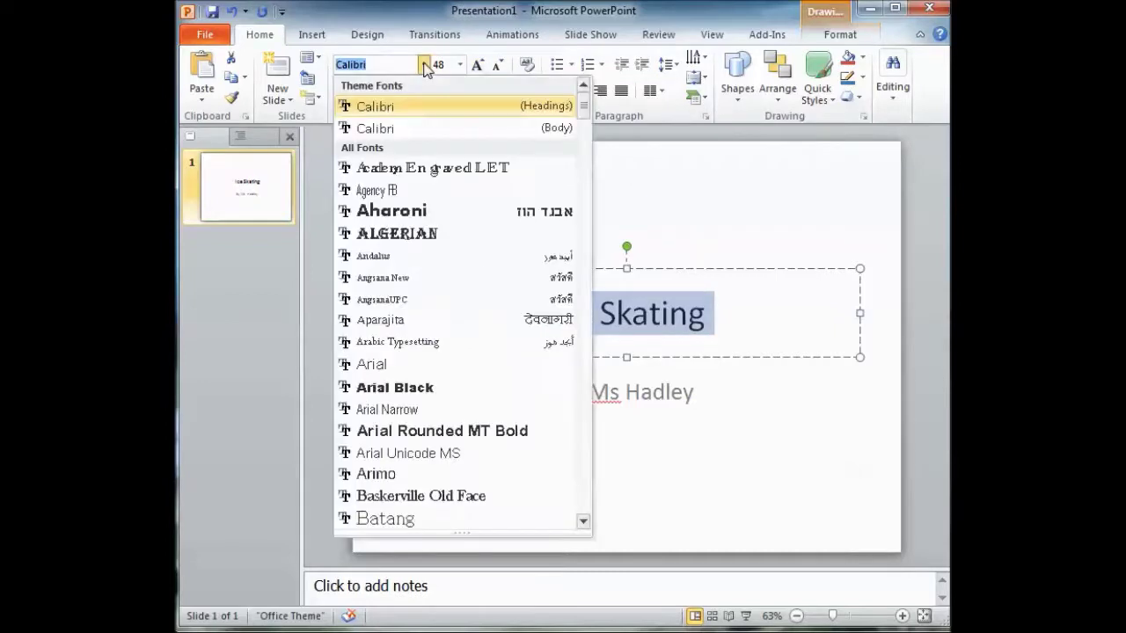
click(405, 234)
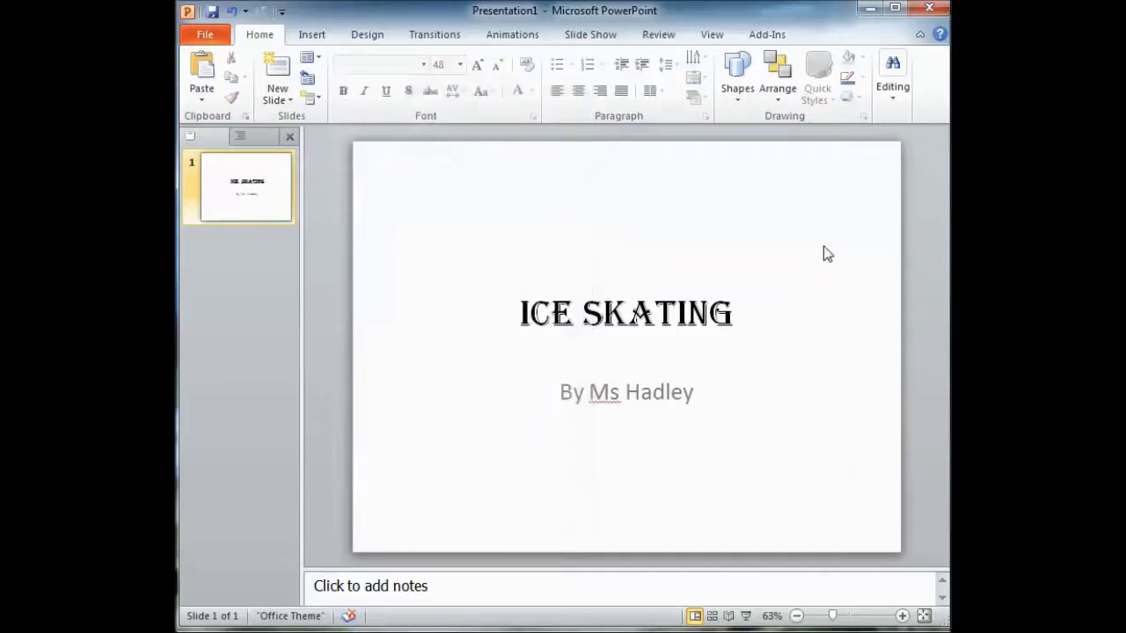
click(692, 388)
drag(691, 389, 565, 393)
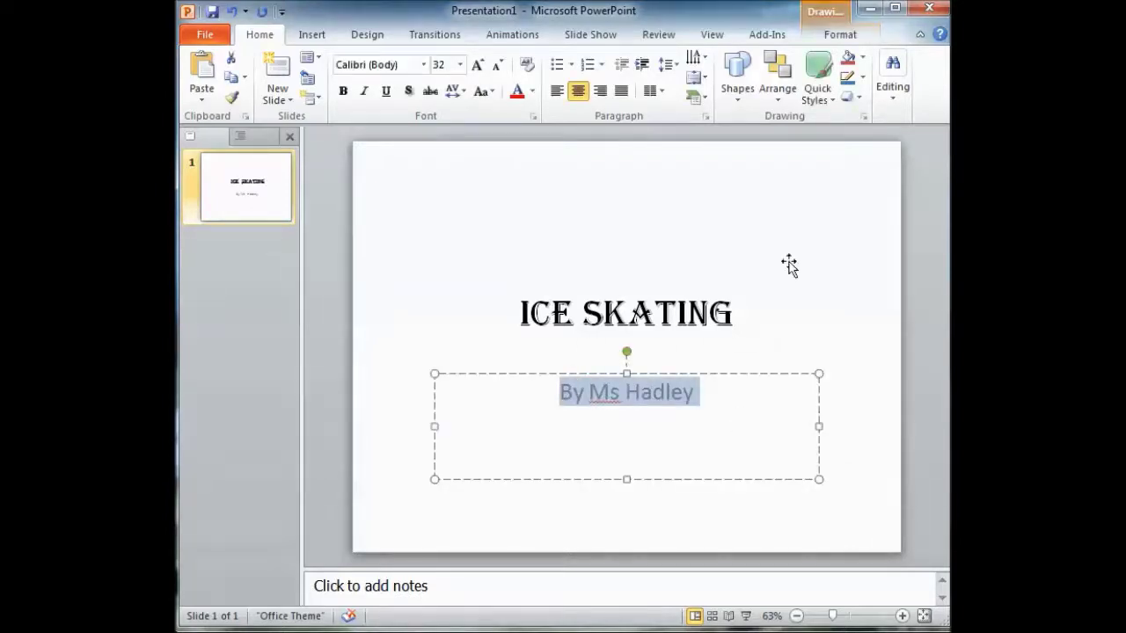
click(343, 93)
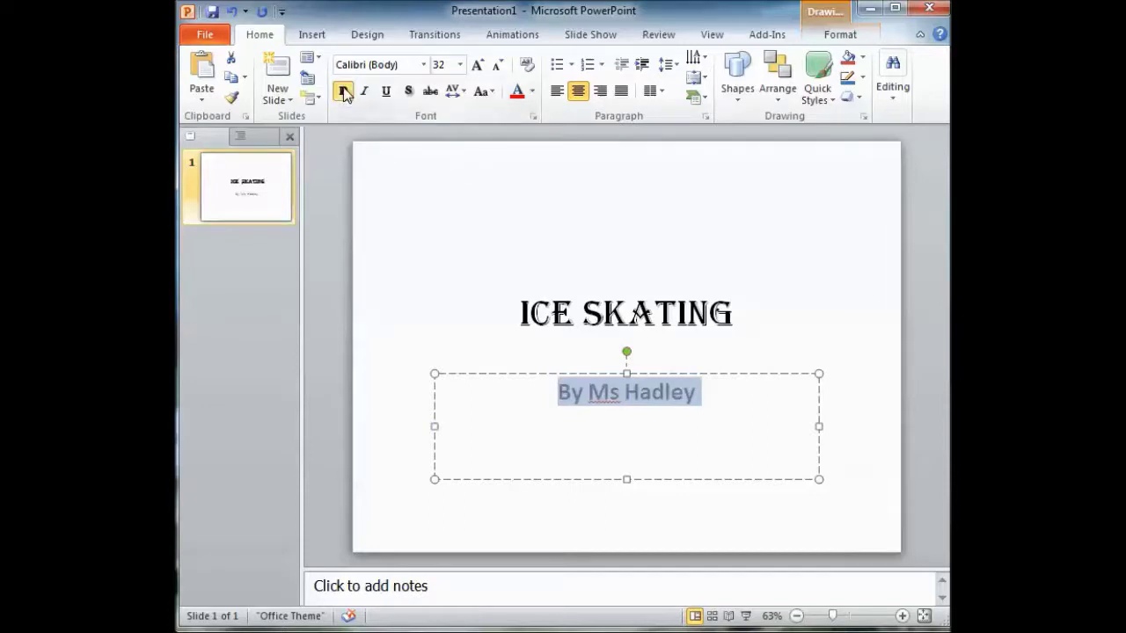
Make the ICE SKATING title underlined, italic and red.
click(741, 313)
drag(741, 314, 519, 314)
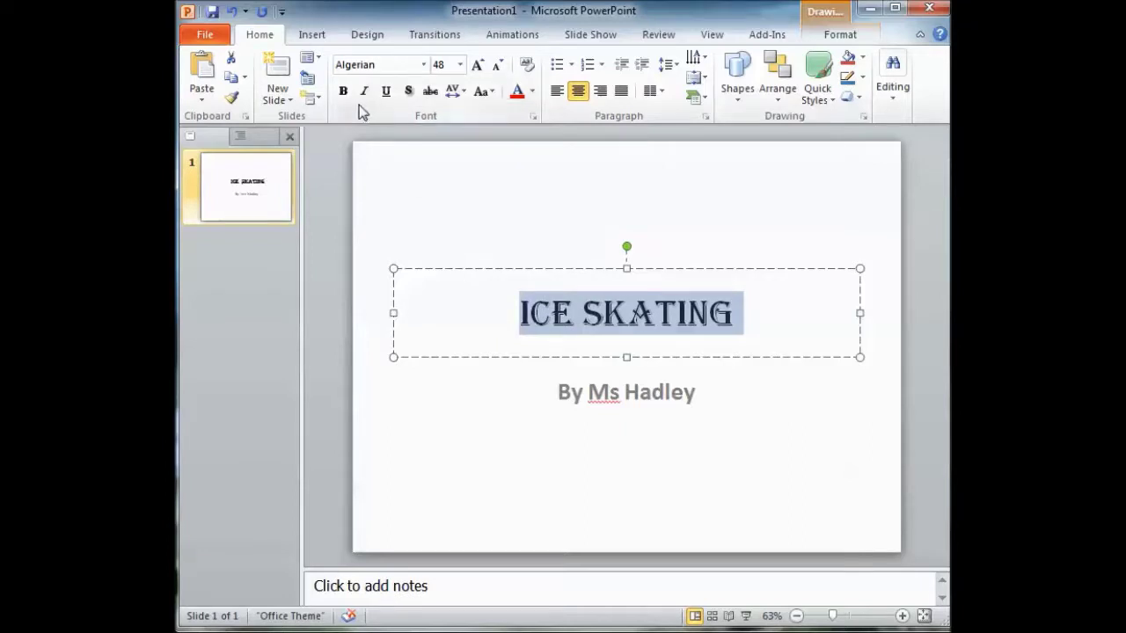
click(386, 91)
click(364, 92)
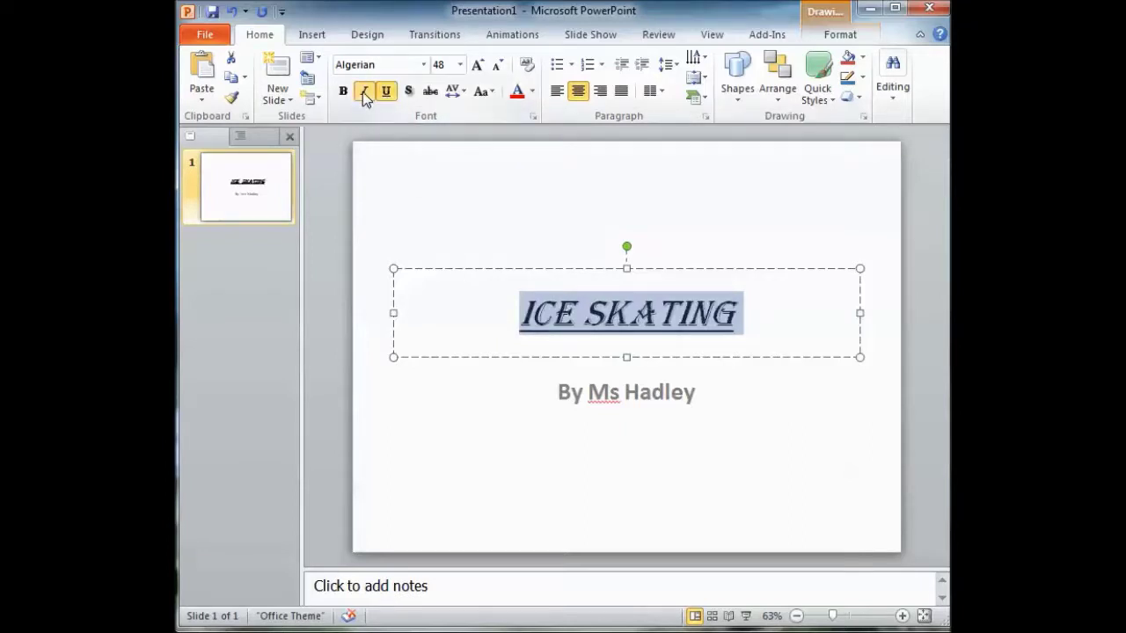
click(521, 95)
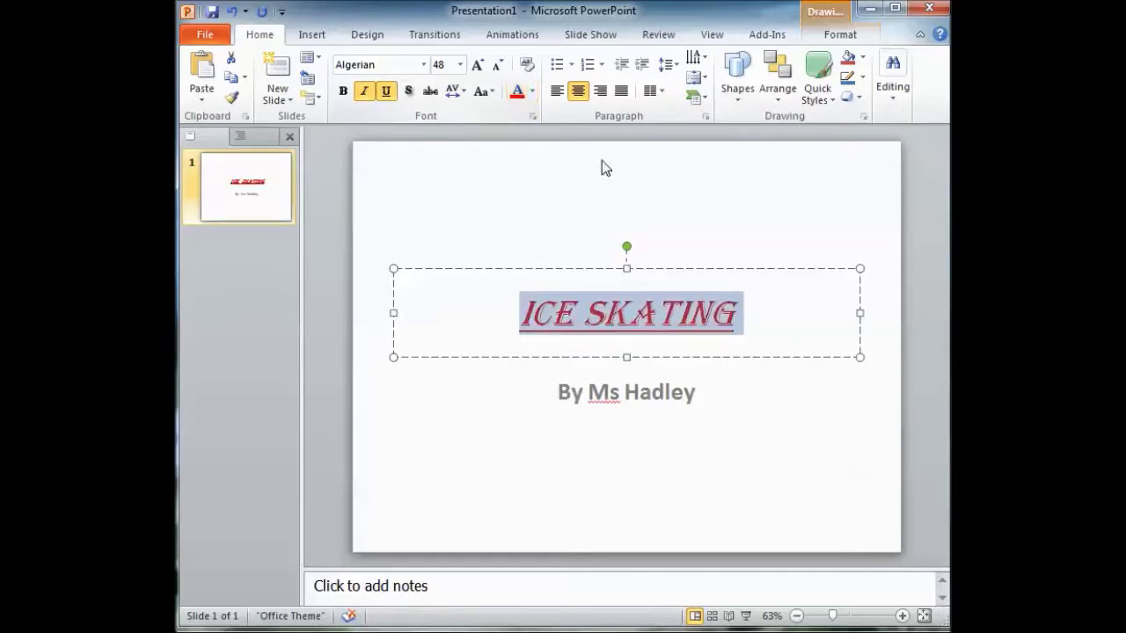
Review the title and author line formatting, then select the whole title box.
click(796, 326)
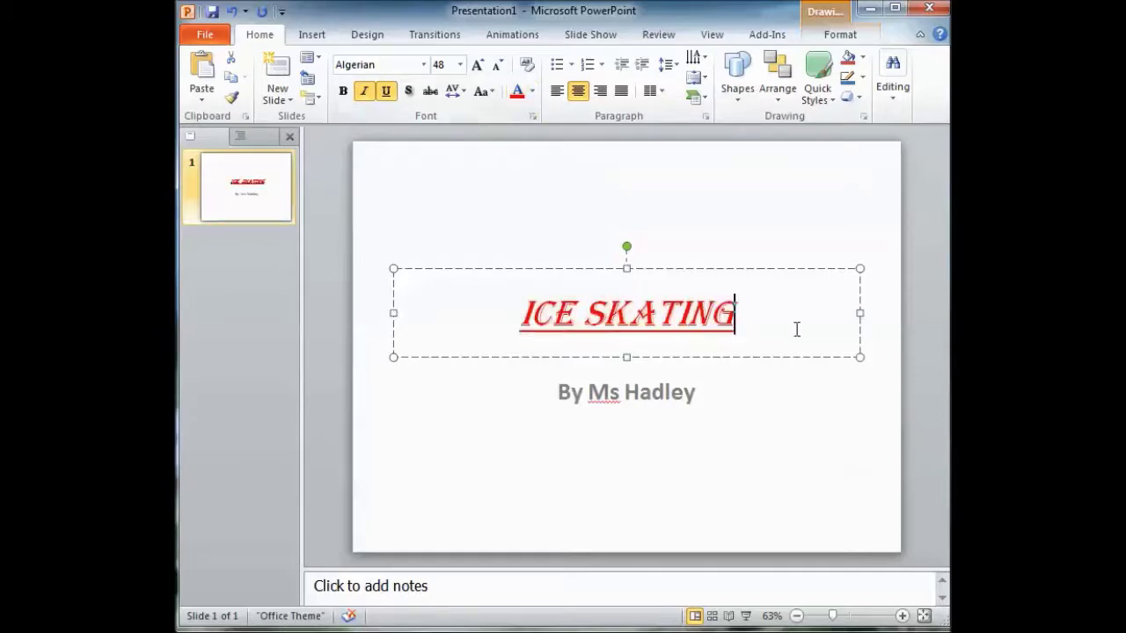
click(532, 91)
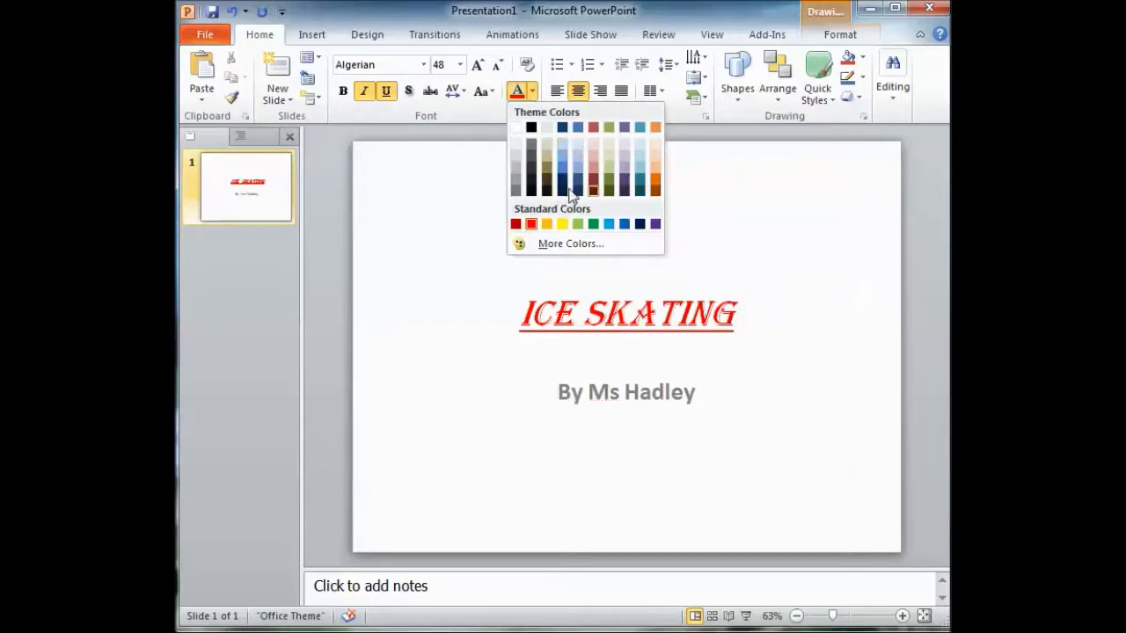
click(767, 286)
click(762, 427)
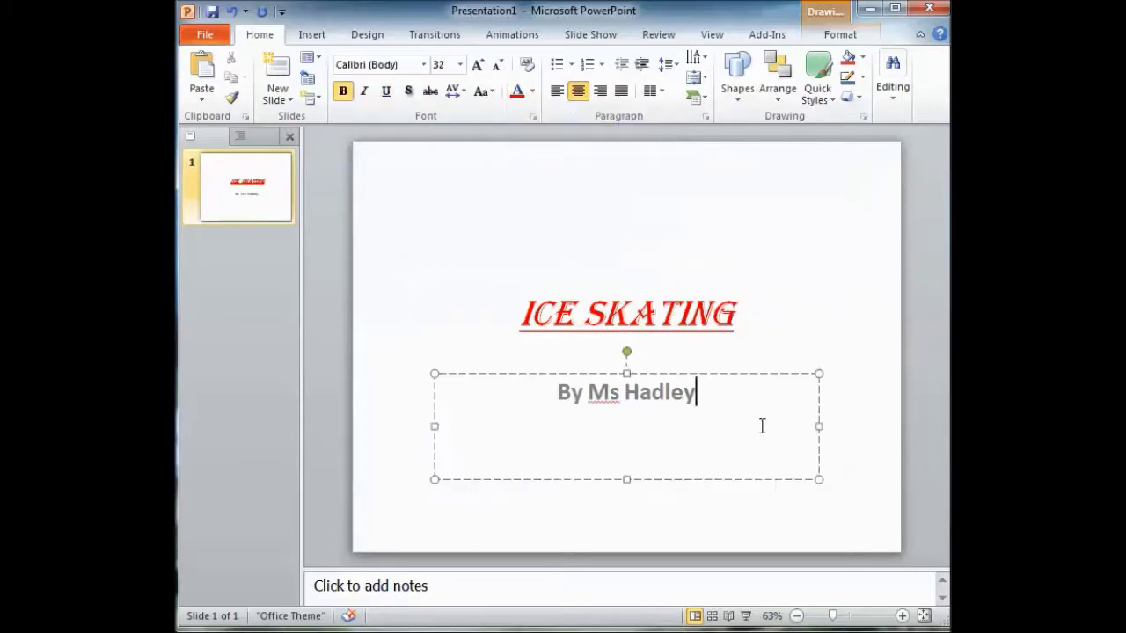
click(798, 335)
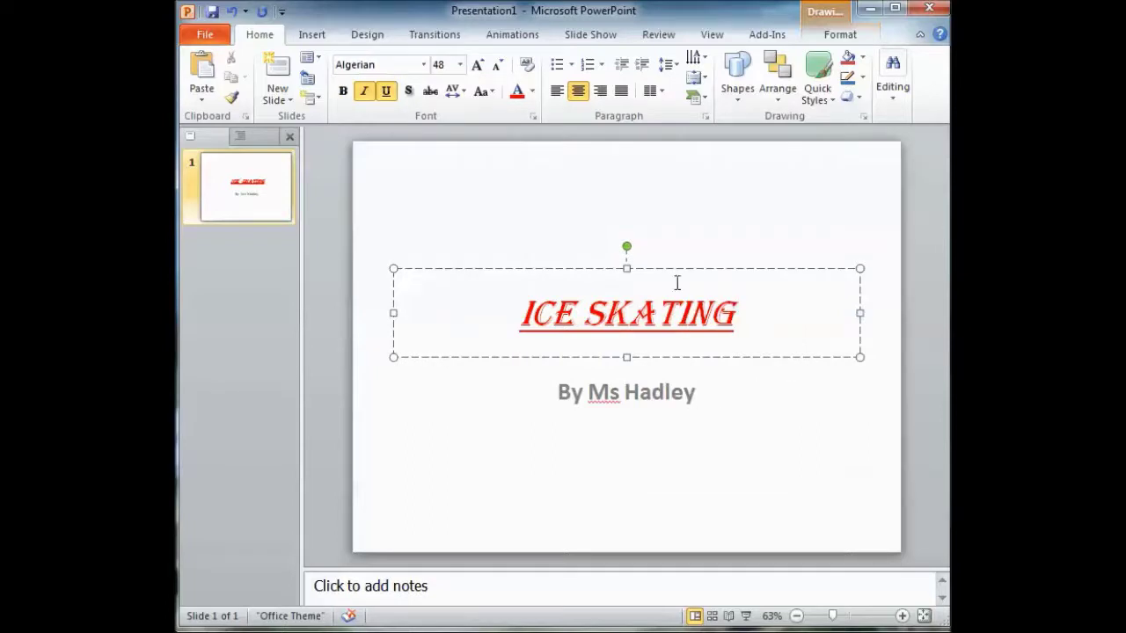
click(676, 315)
click(651, 392)
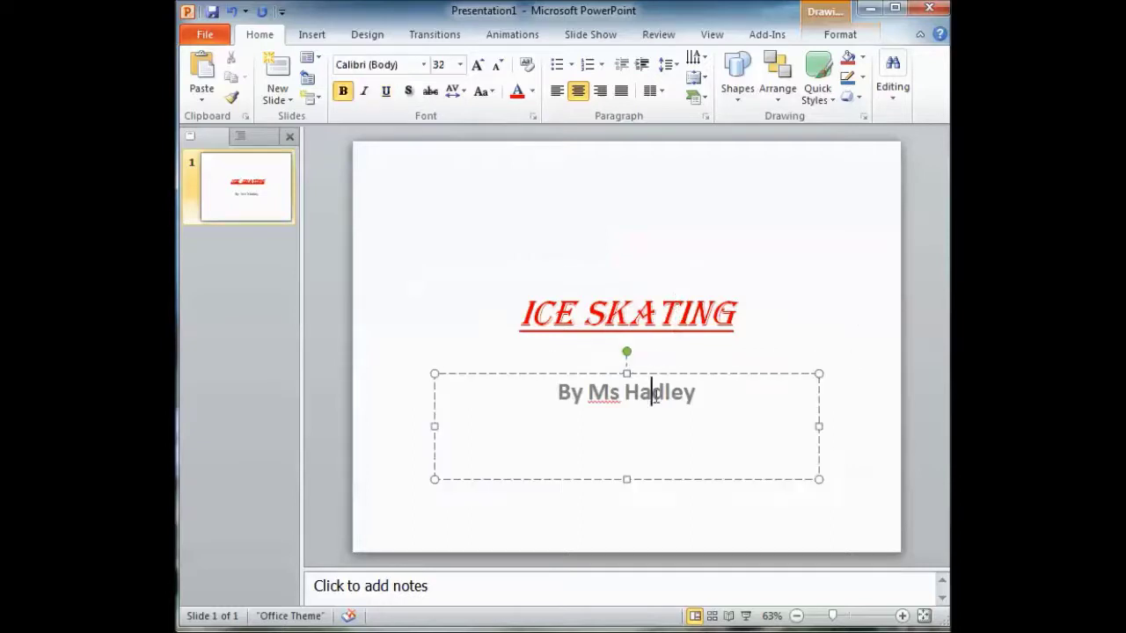
click(860, 323)
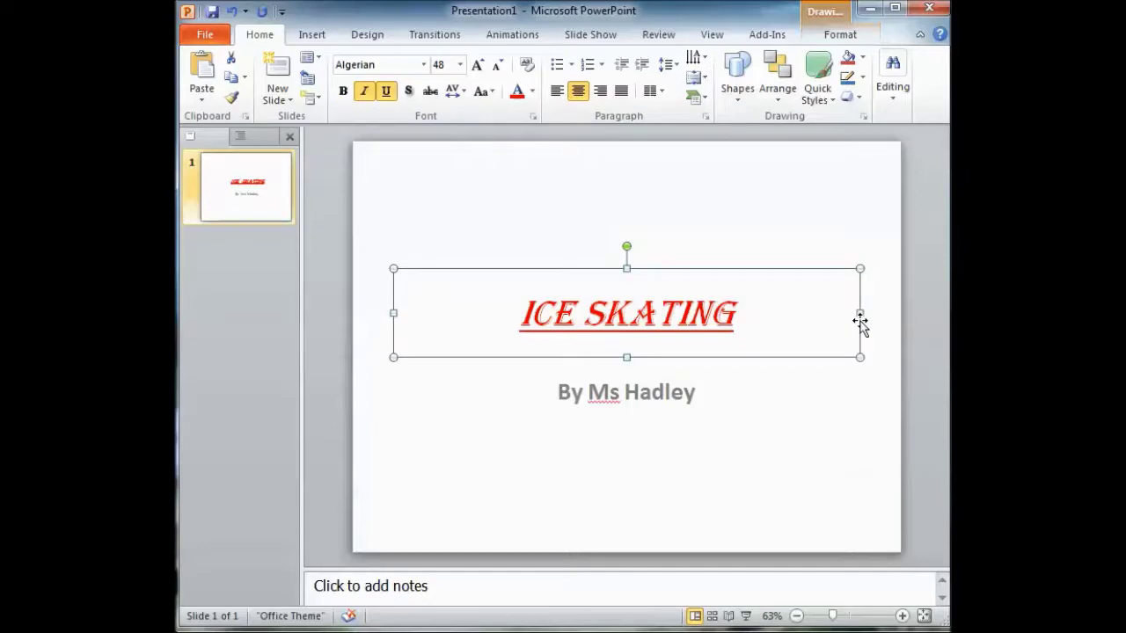
Add a second slide titled 'Ice Skating'.
click(277, 66)
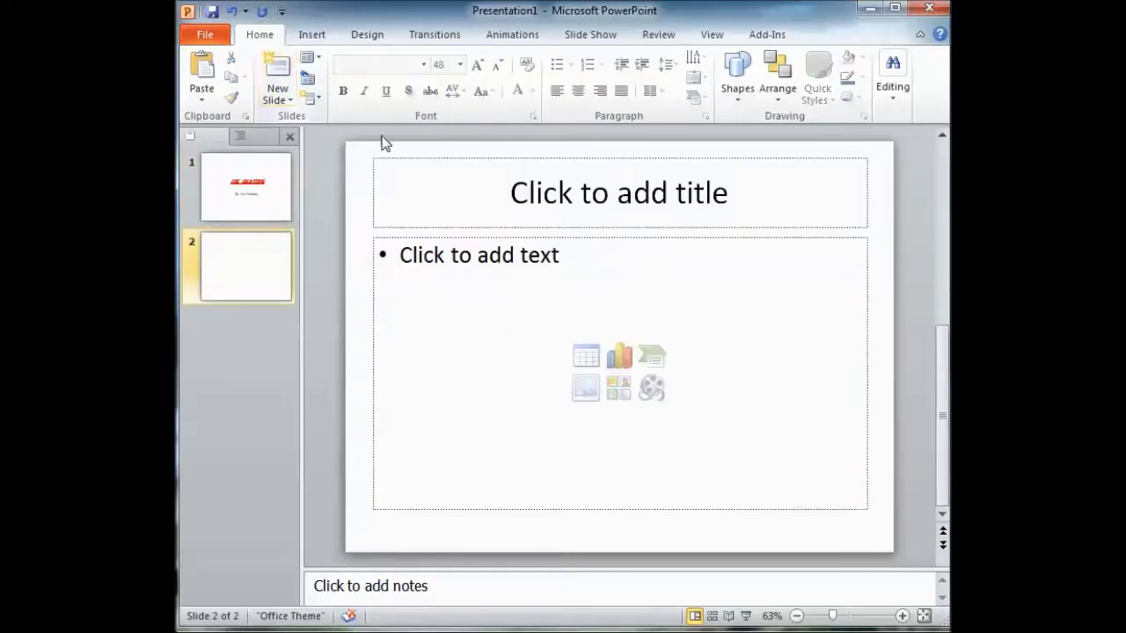
click(604, 198)
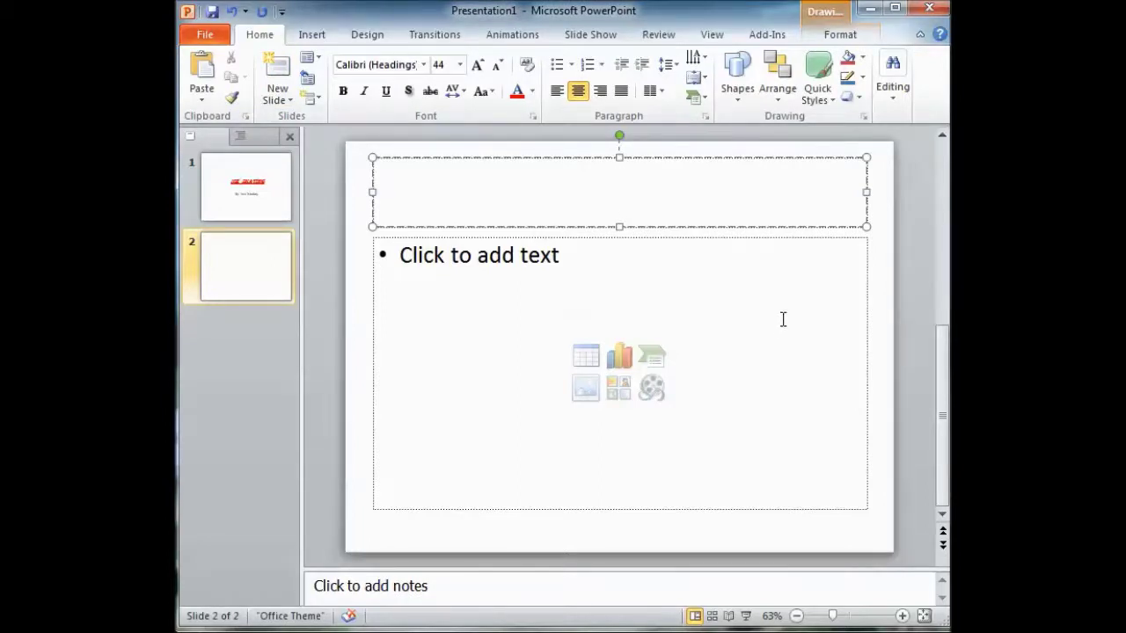
text(Ice)
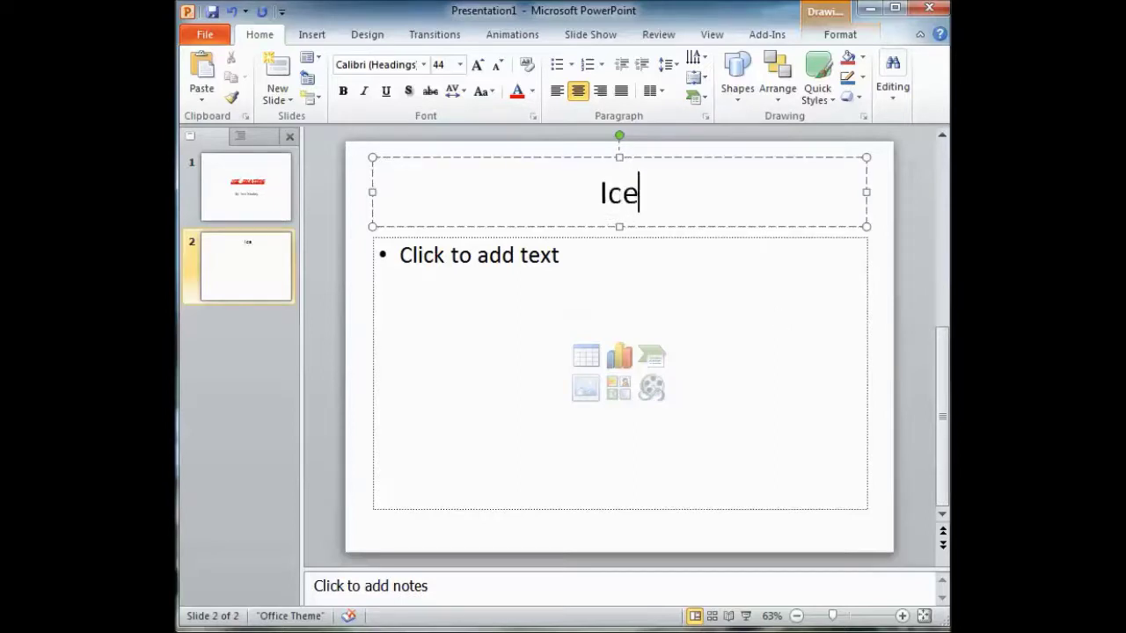
text( Skating)
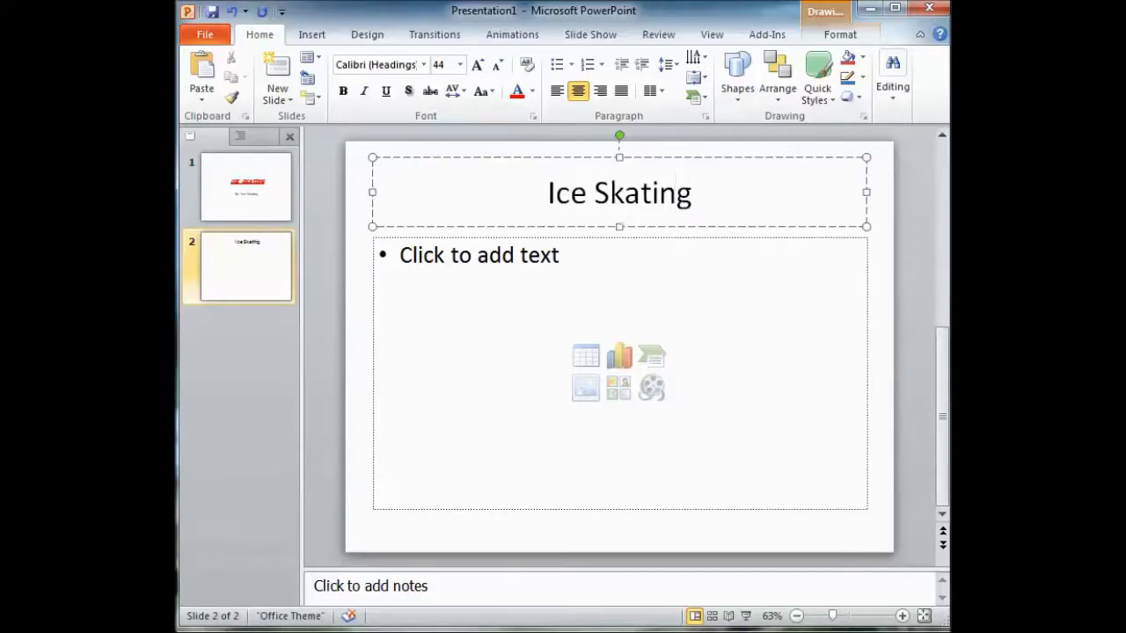
Write the bullet about figure skating at the olympics and becoming a good skater with practice.
click(512, 265)
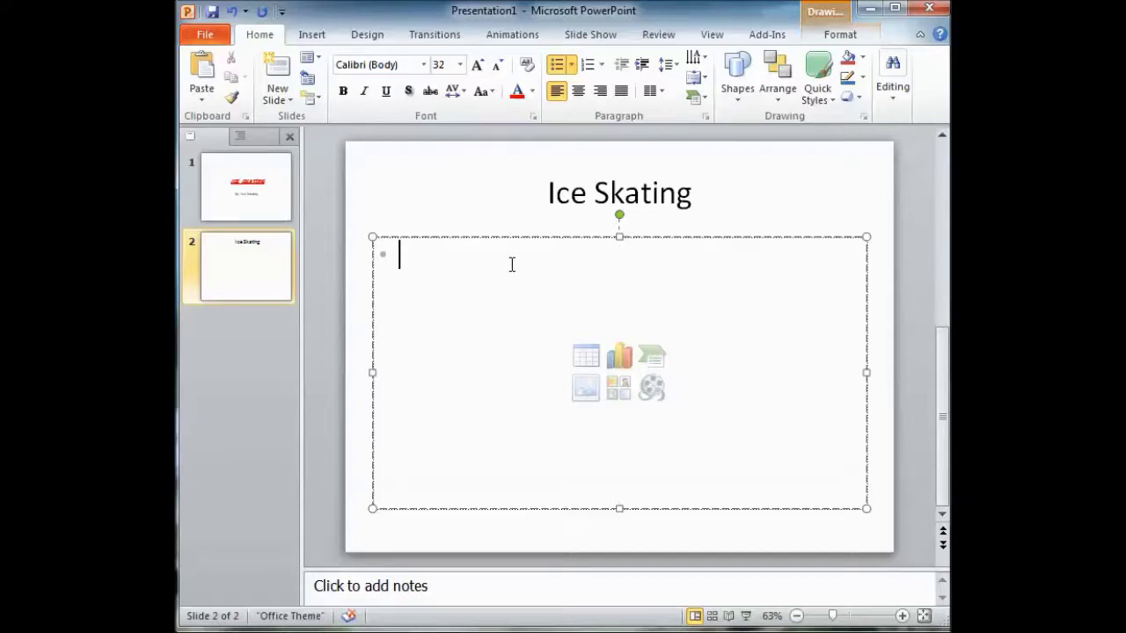
text(Figure skating is one of the most popu)
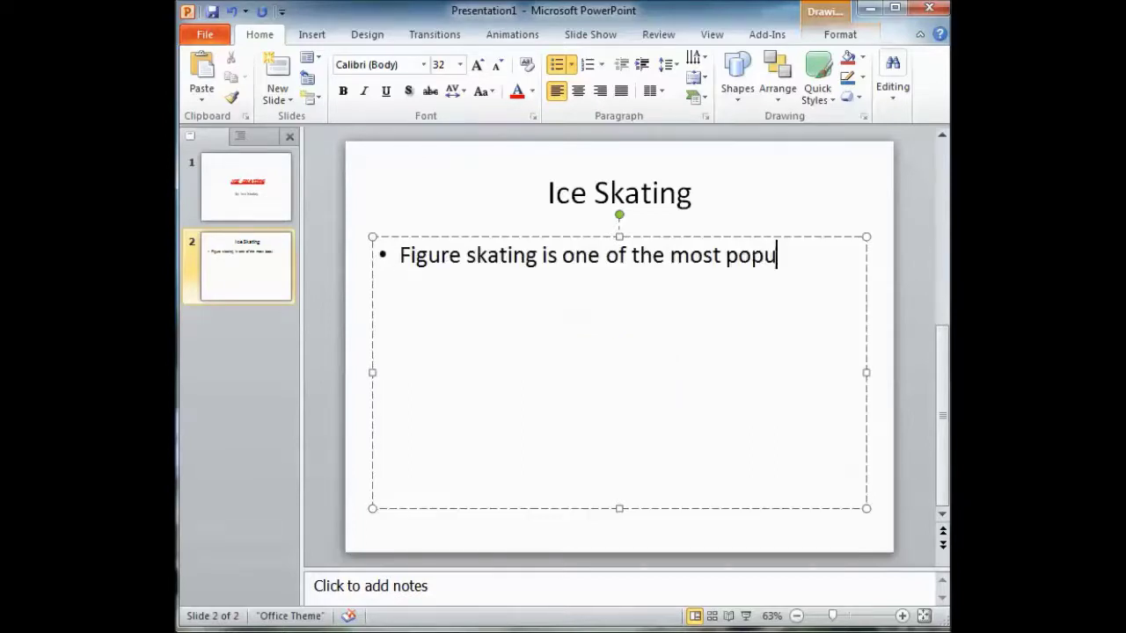
text(lar ev)
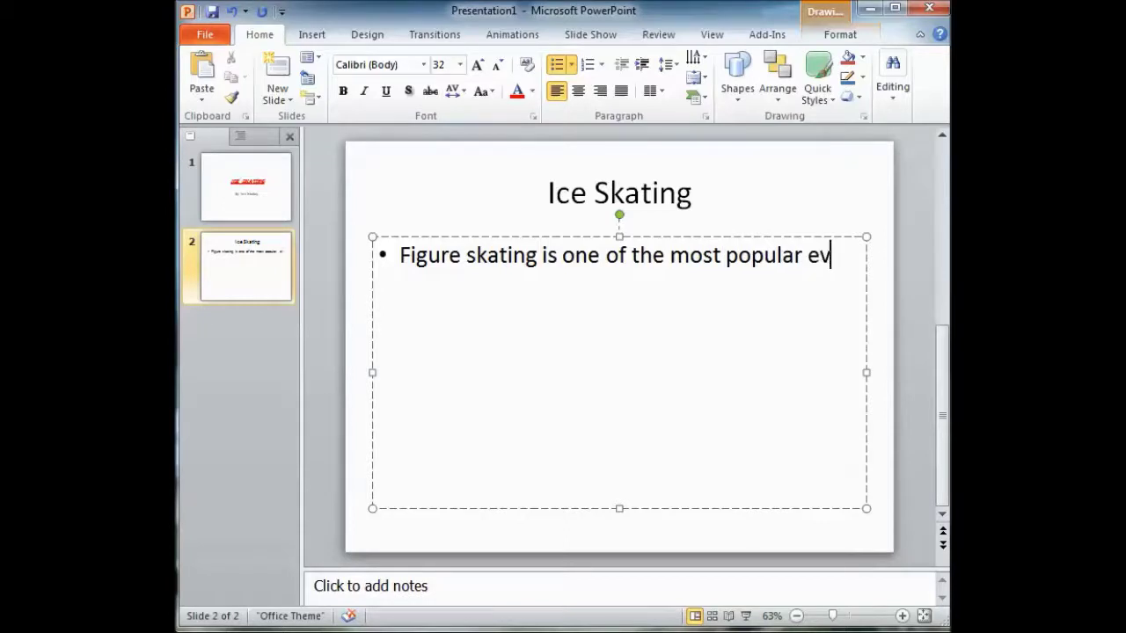
text(ents at the)
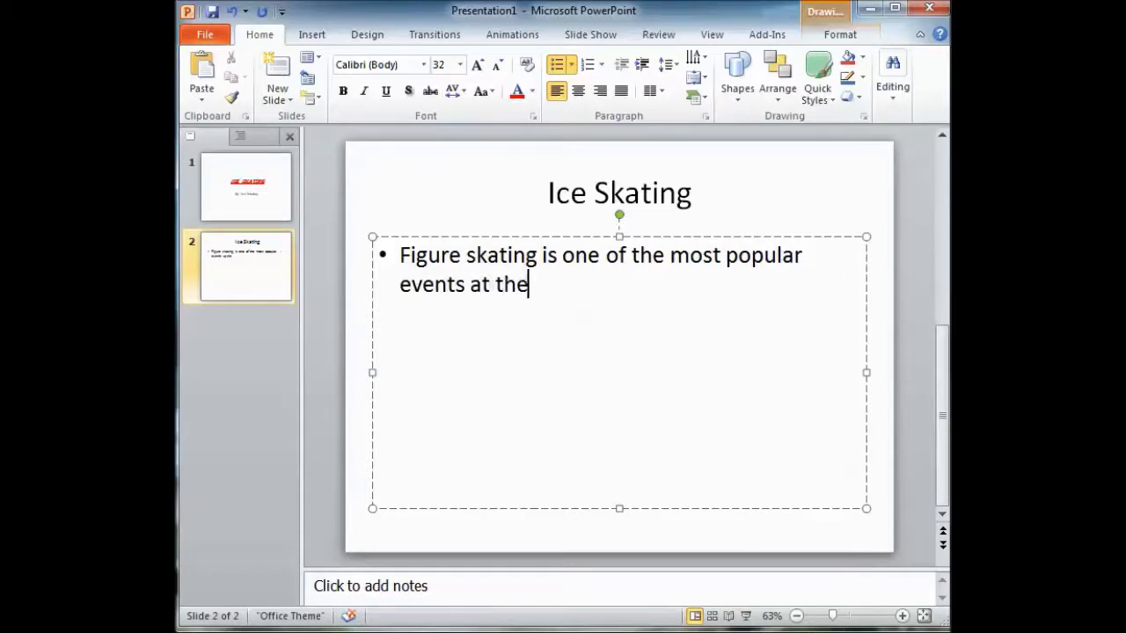
text( olympics.)
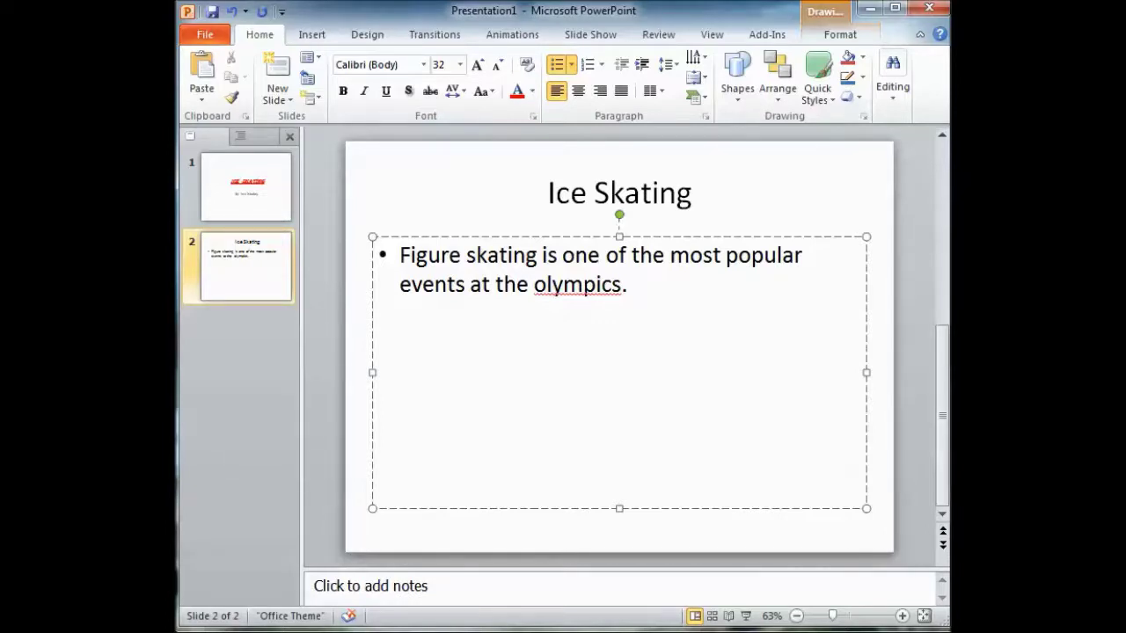
text(With a little bit of practice and good balance, yo)
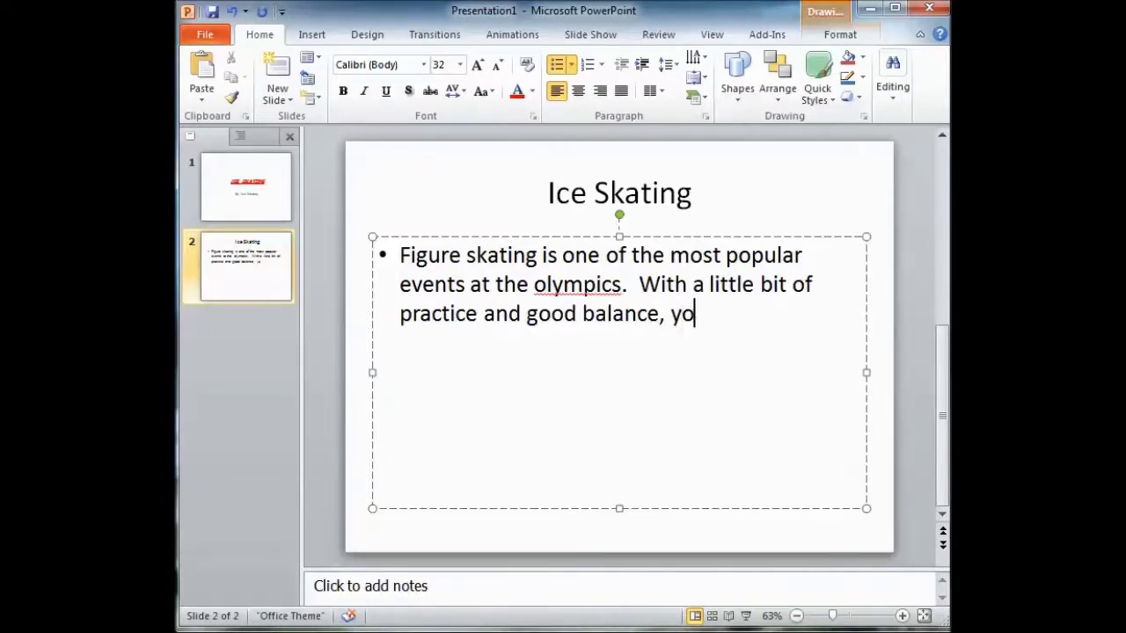
text(u too should be able to become a )
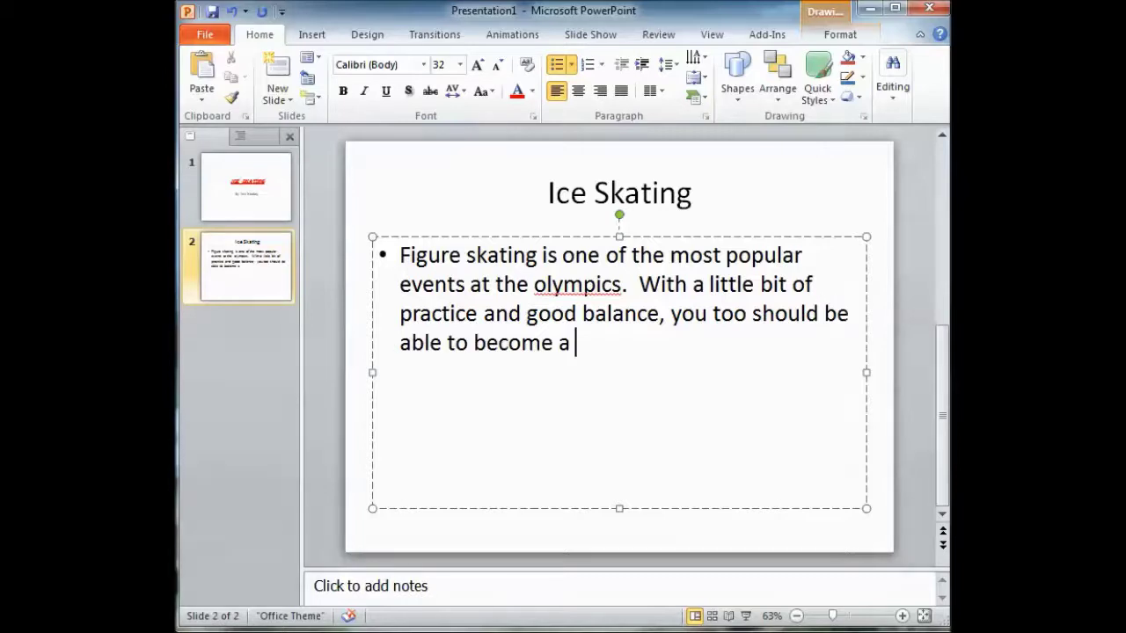
text(good i)
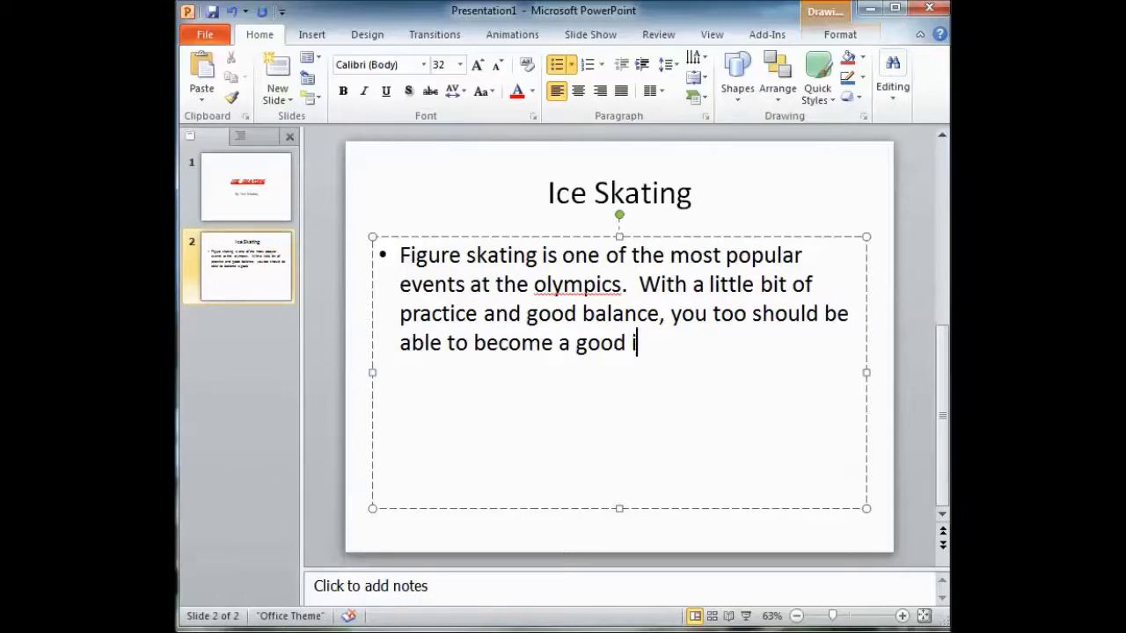
text(ce skater.)
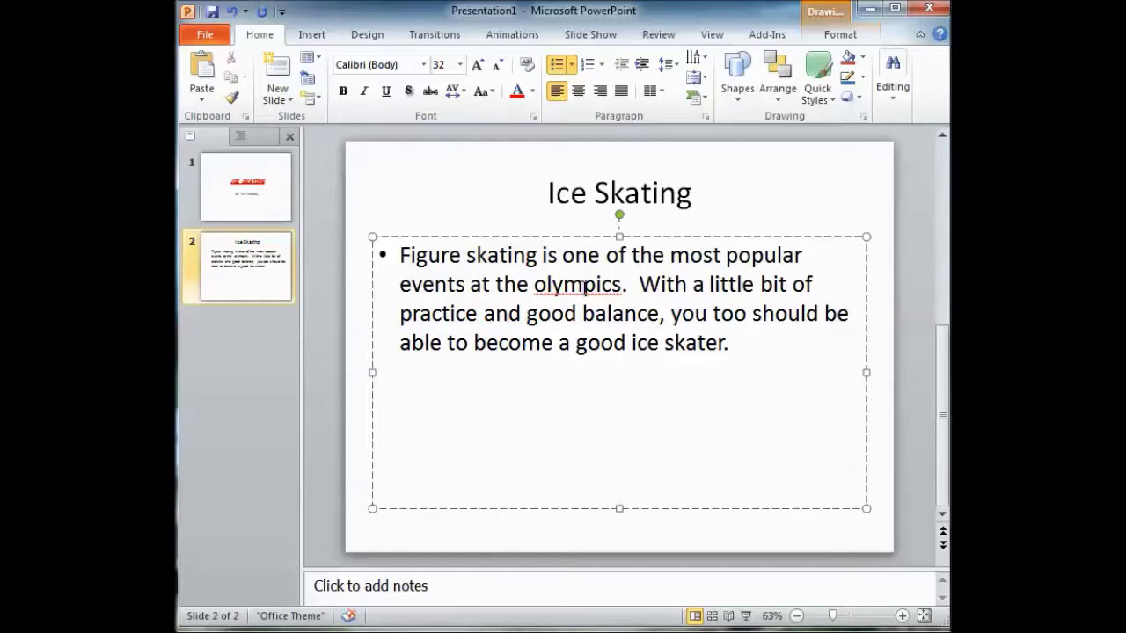
right_click(584, 288)
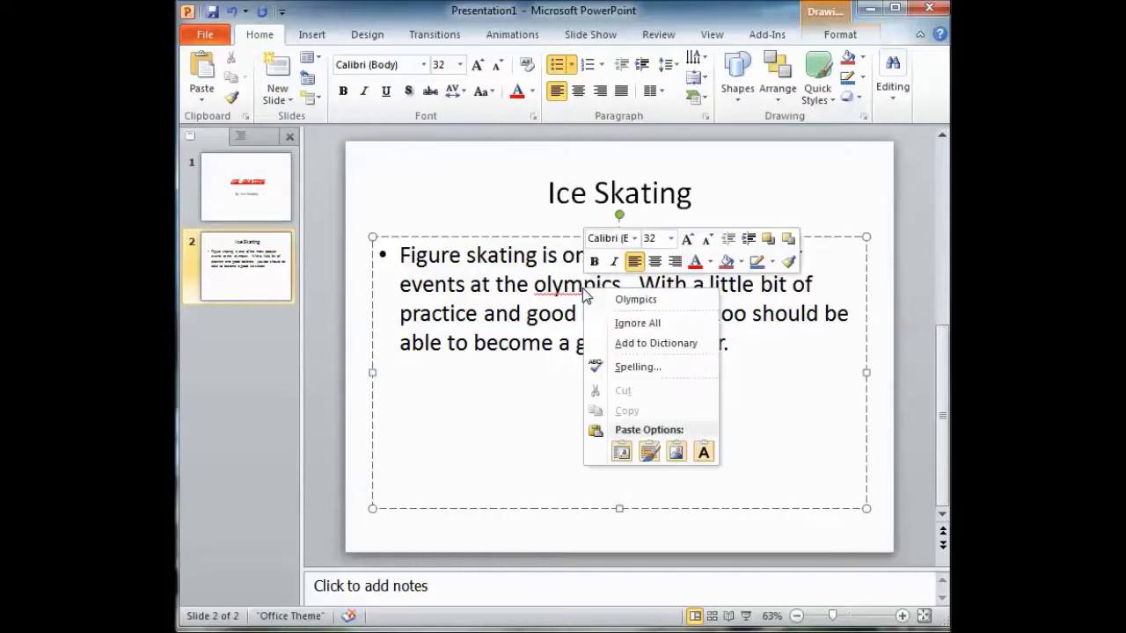
Correct 'olympics' to 'Olympics' and set the bullet text in Bodoni MT Black.
click(660, 301)
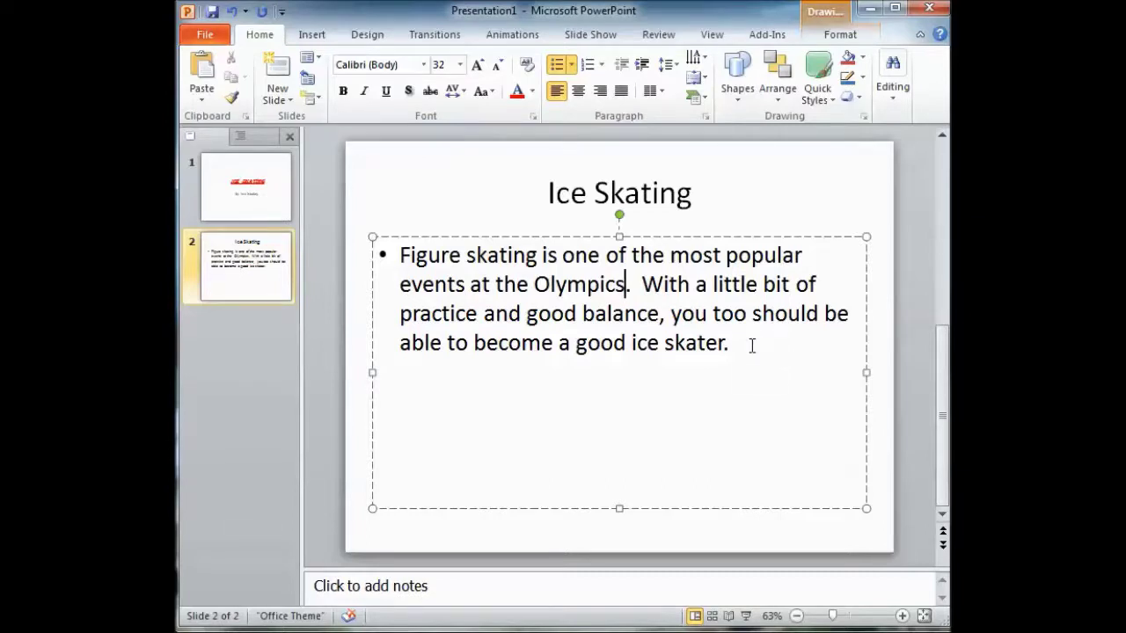
drag(752, 345, 517, 262)
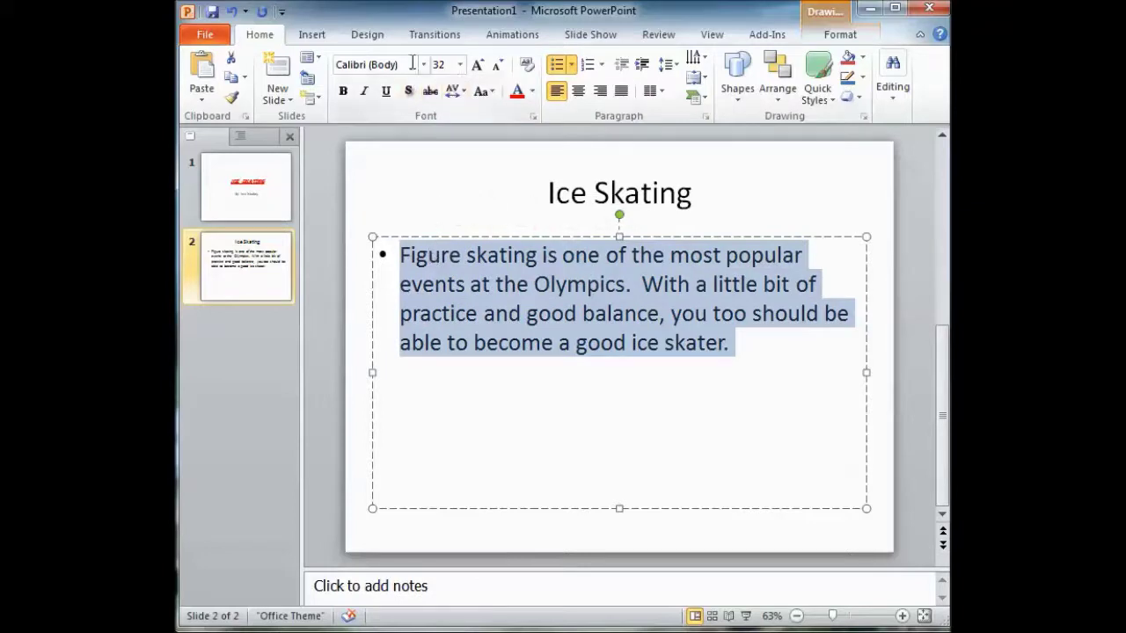
click(423, 64)
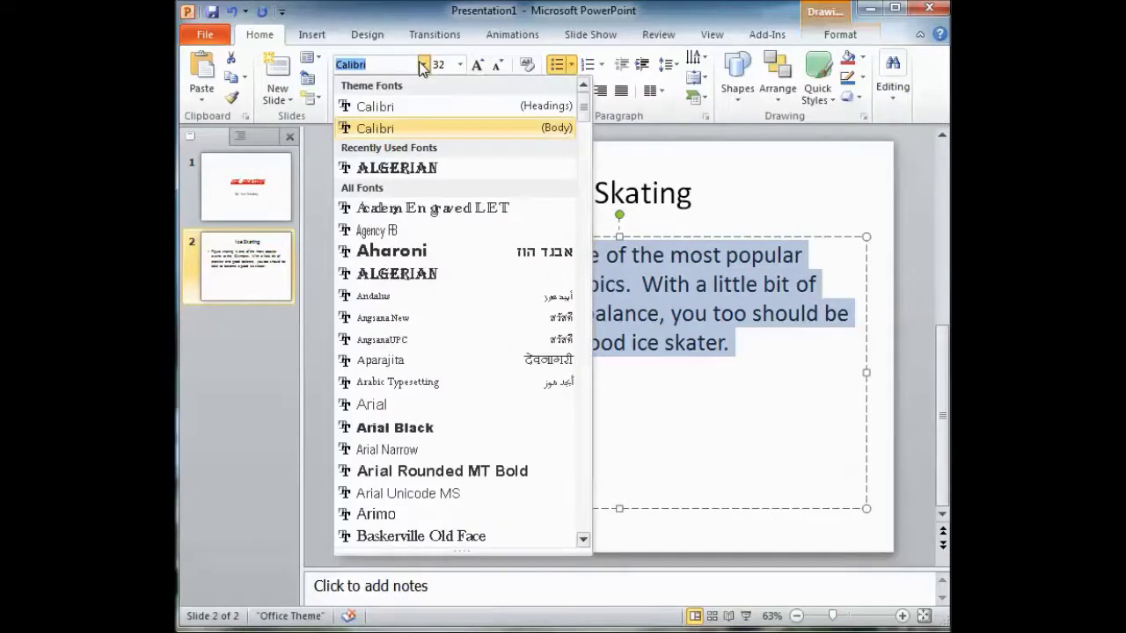
click(583, 255)
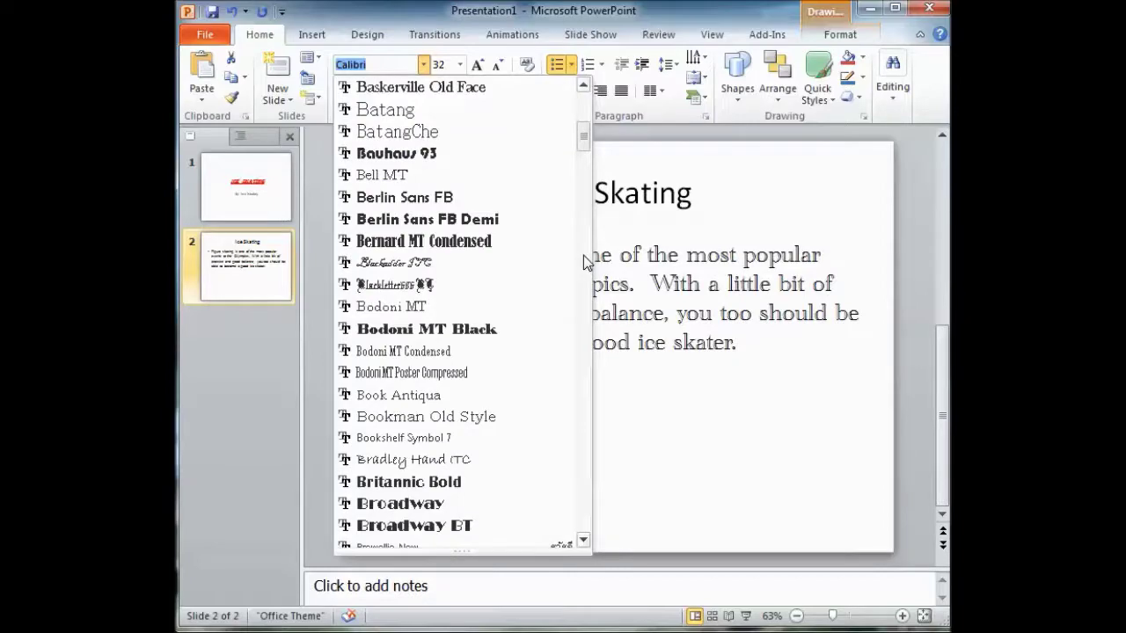
click(523, 331)
click(815, 478)
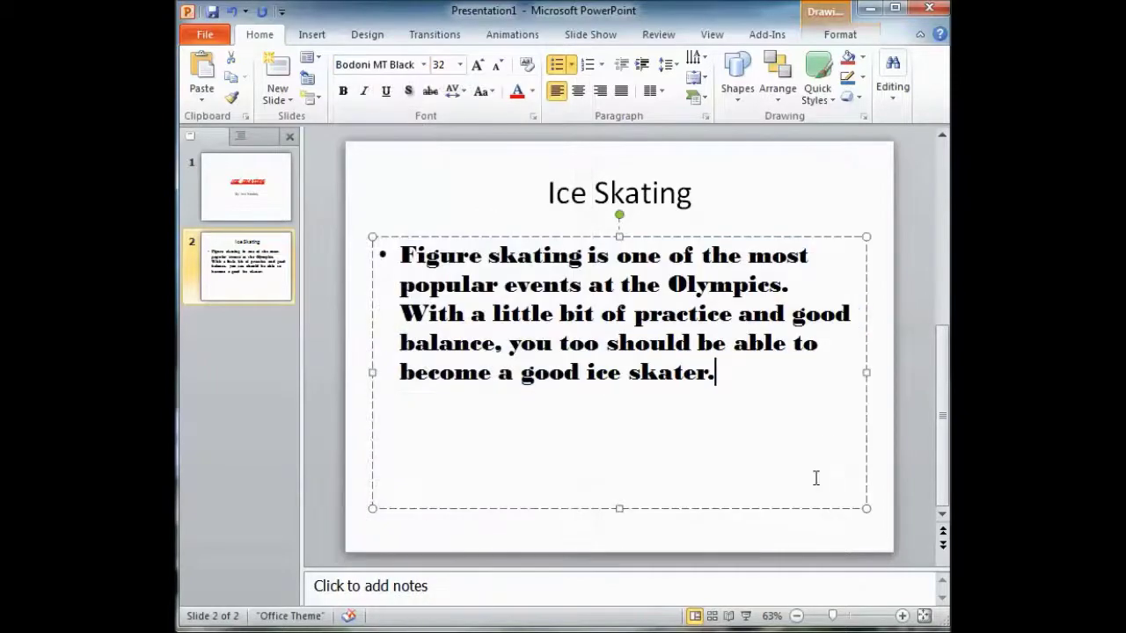
Set the slide 2 title 'Ice Skating' in Arial Rounded MT Bold.
drag(716, 190, 564, 182)
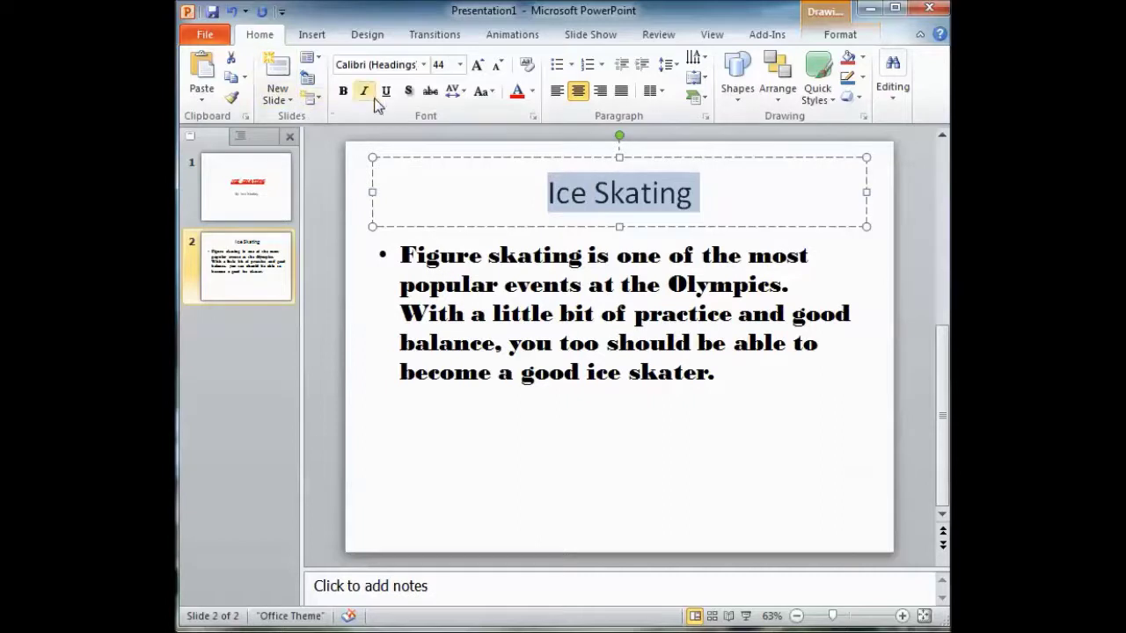
click(423, 65)
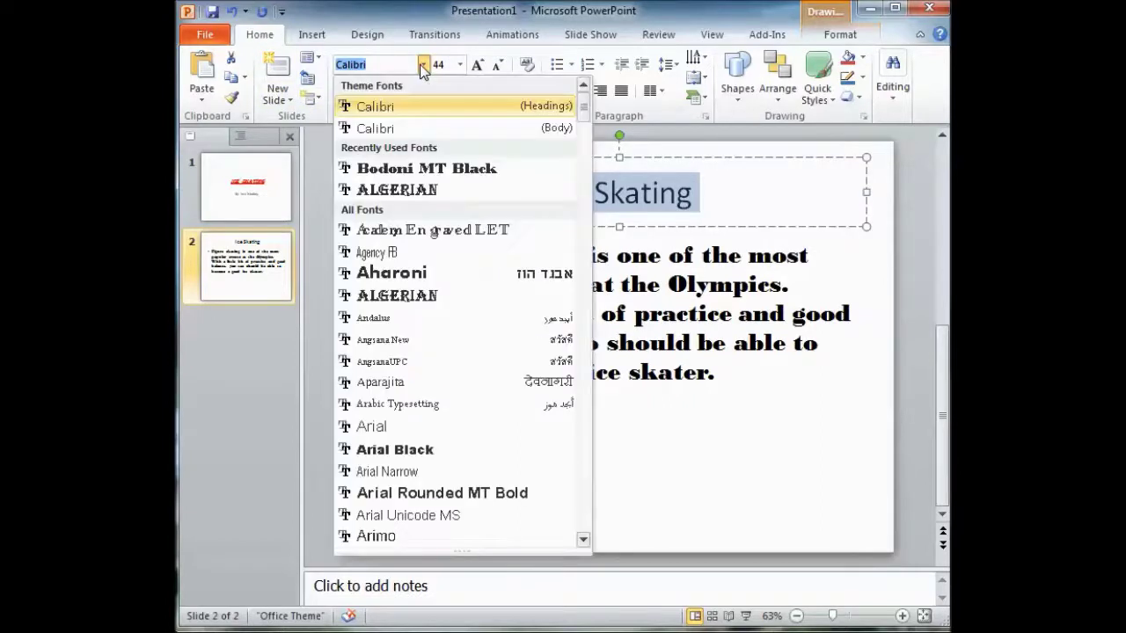
click(460, 494)
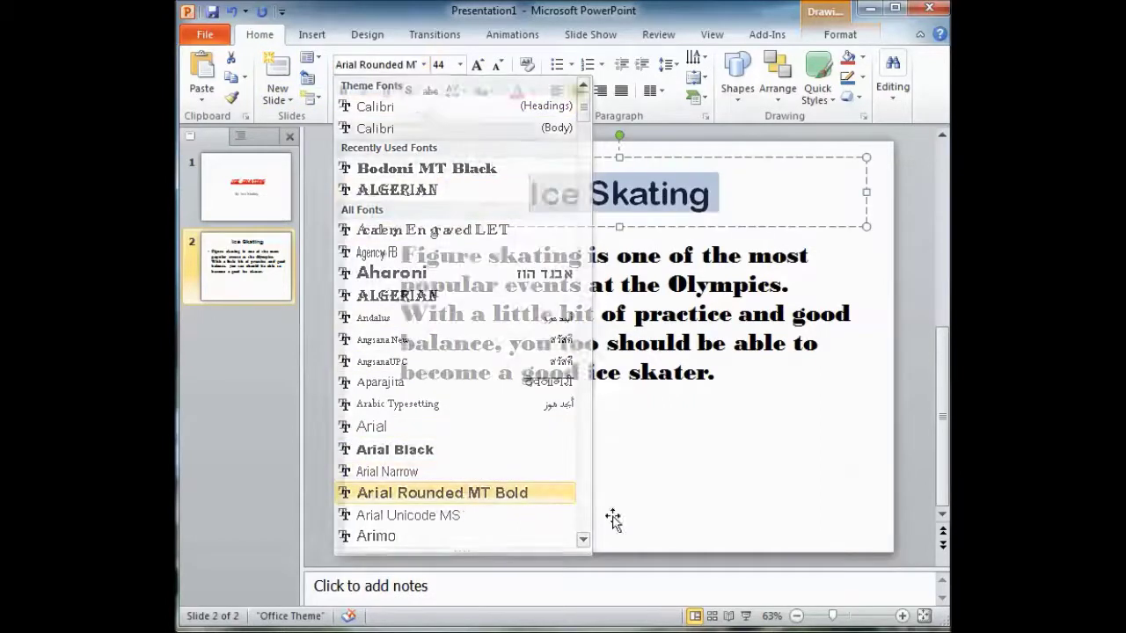
click(818, 504)
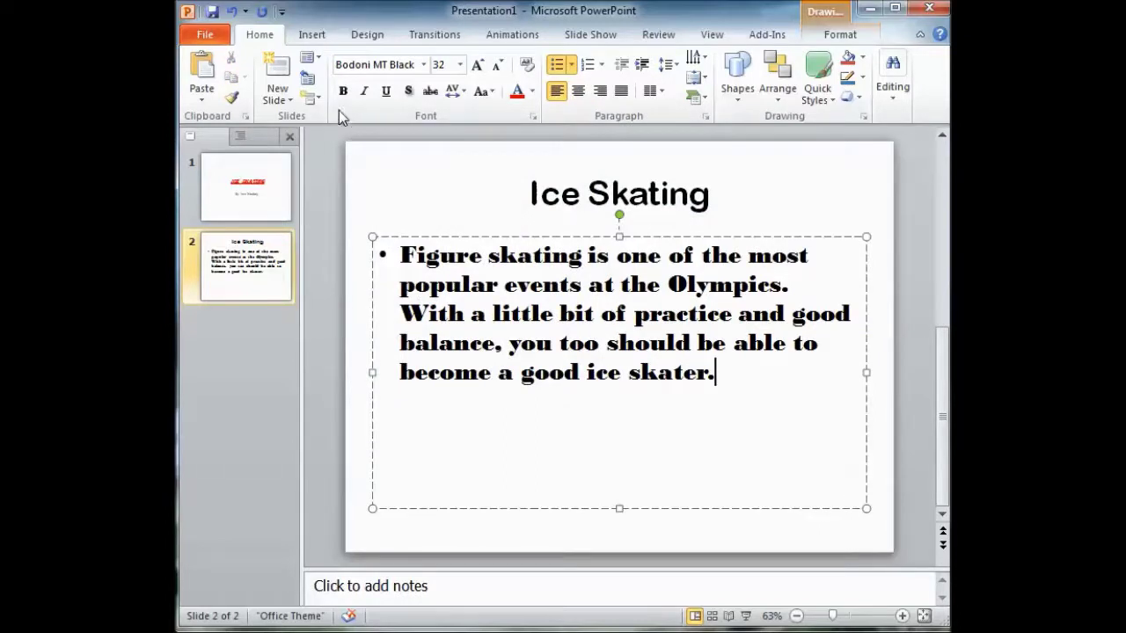
Add slide 3 titled 'Why I like Ice Skating' with the bullet 'It gets me out in the winter'.
click(283, 71)
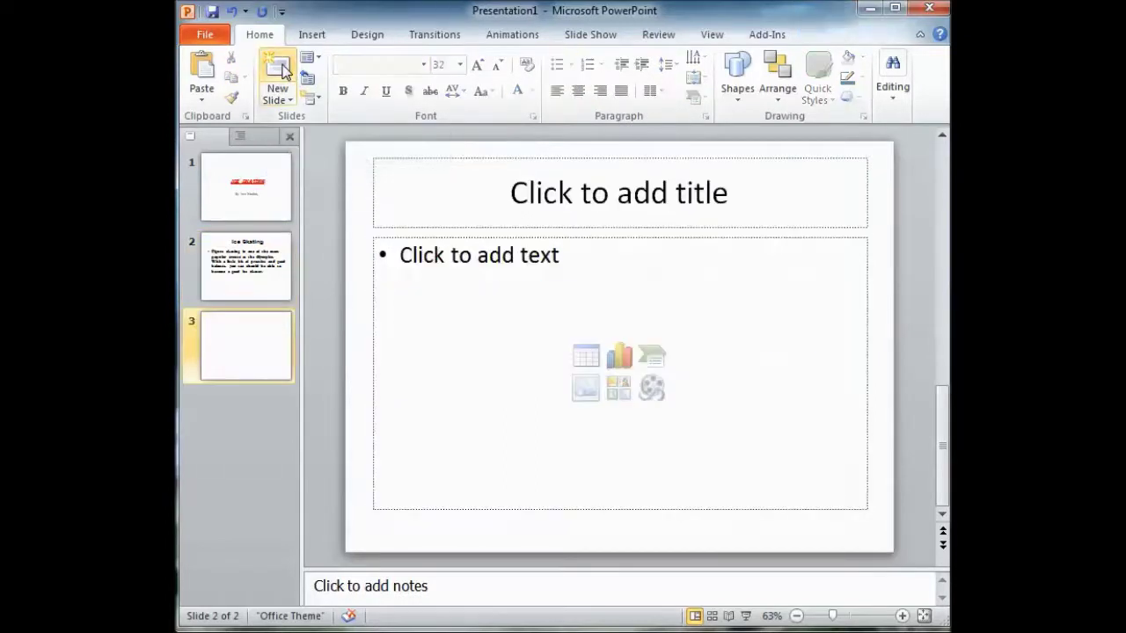
click(575, 205)
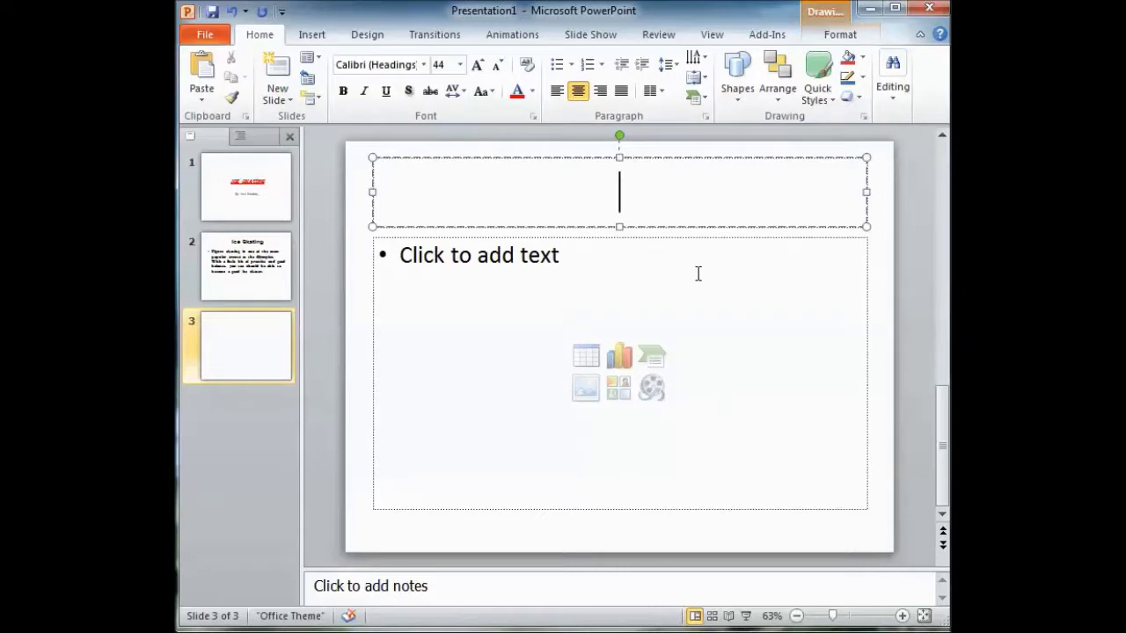
text(Why I like Ice Skating)
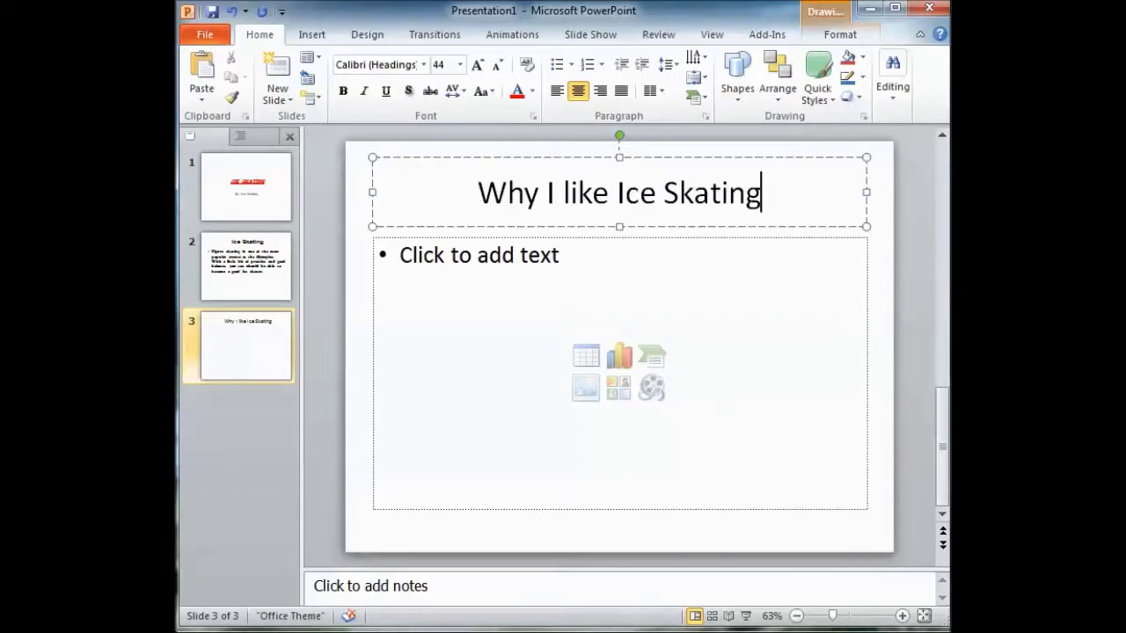
click(612, 297)
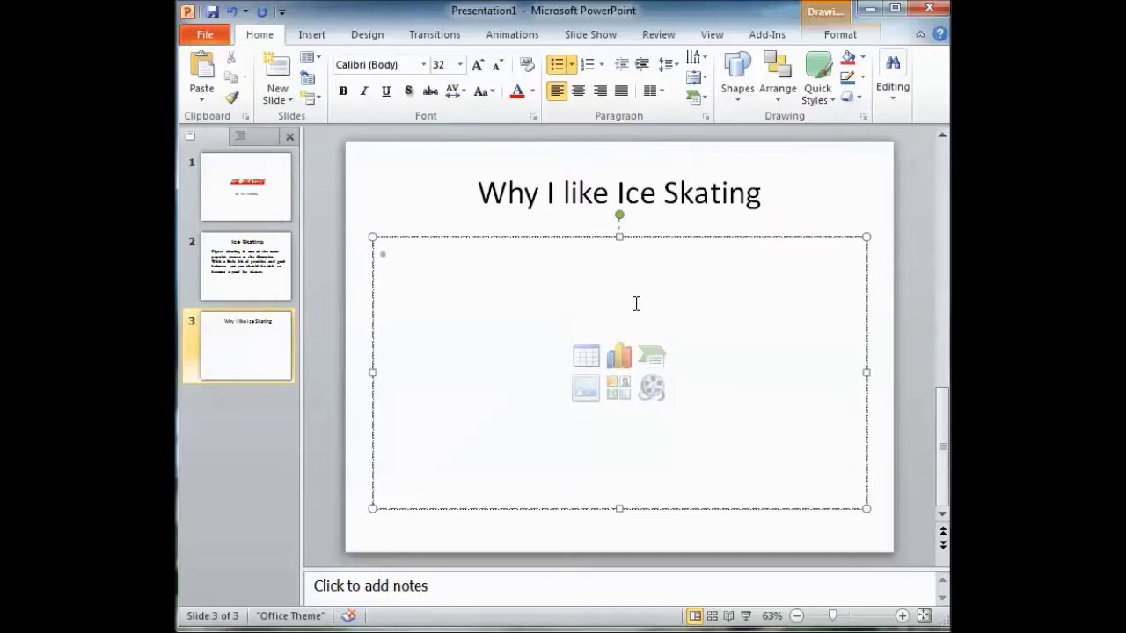
text(It )
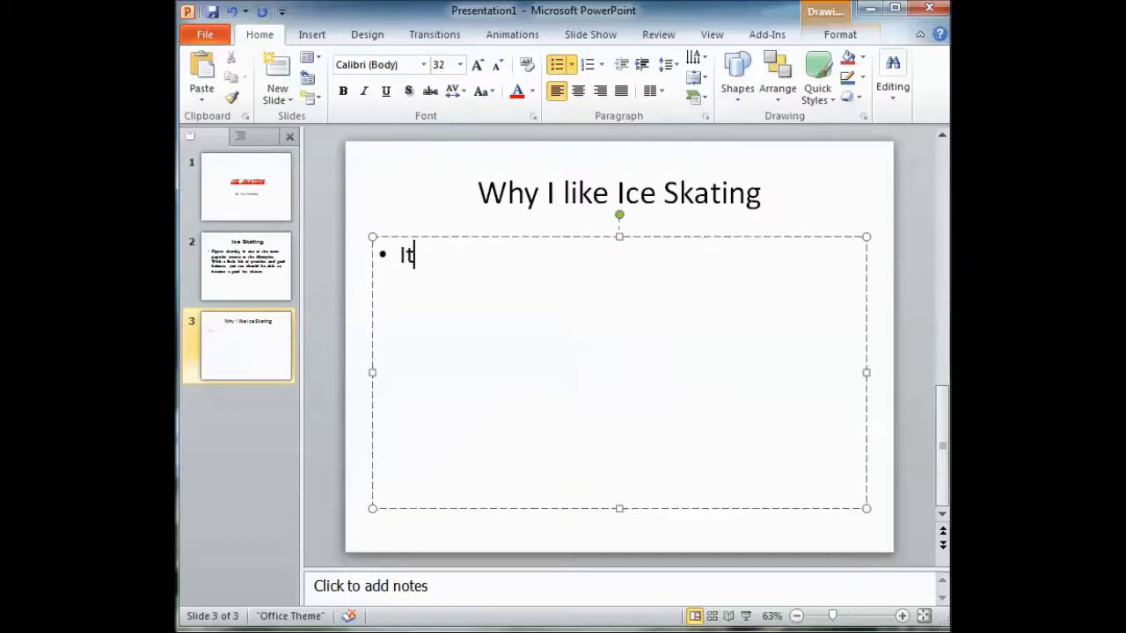
text(gets me out in the )
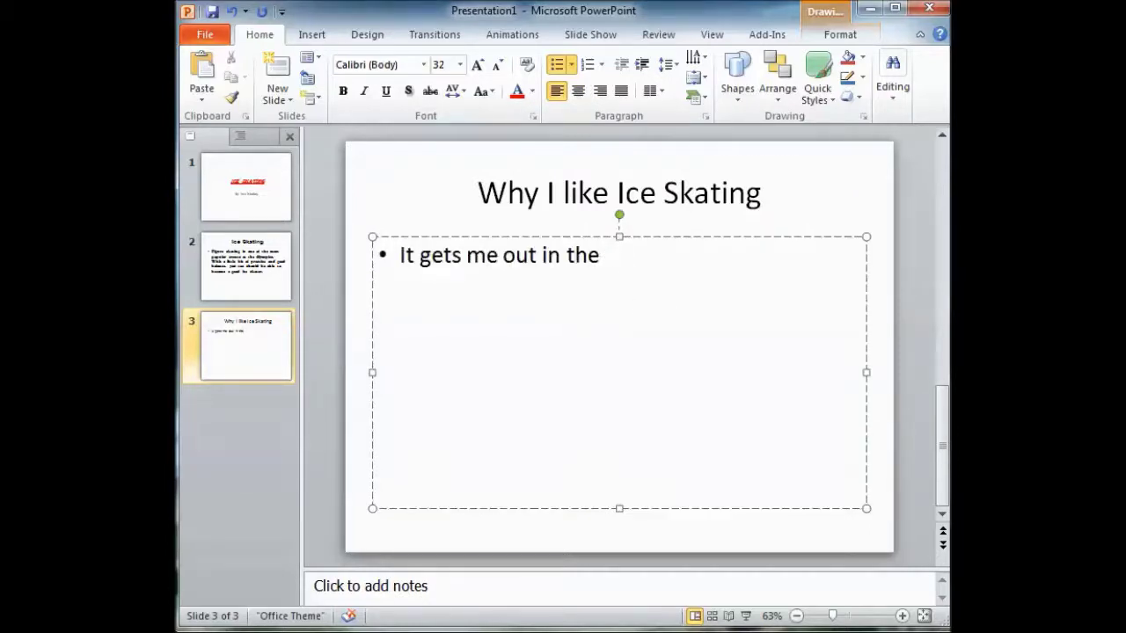
text(winter)
Add bullets 'It is good exercise' and 'I have fun with my friends'.
key(Return)
text(It )
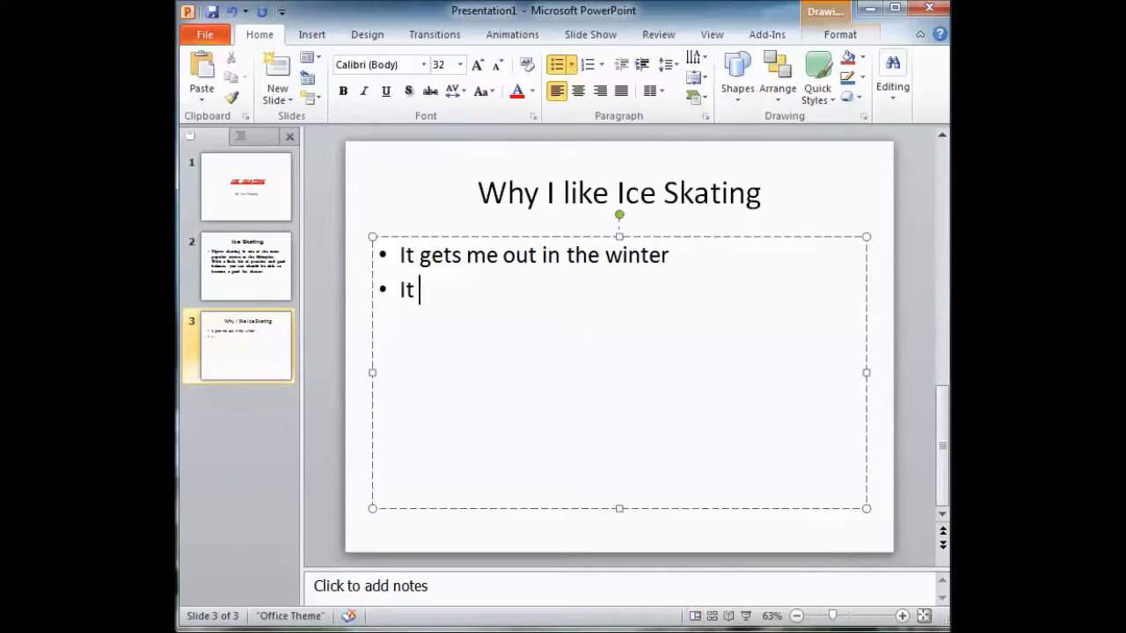
text(is good exercise)
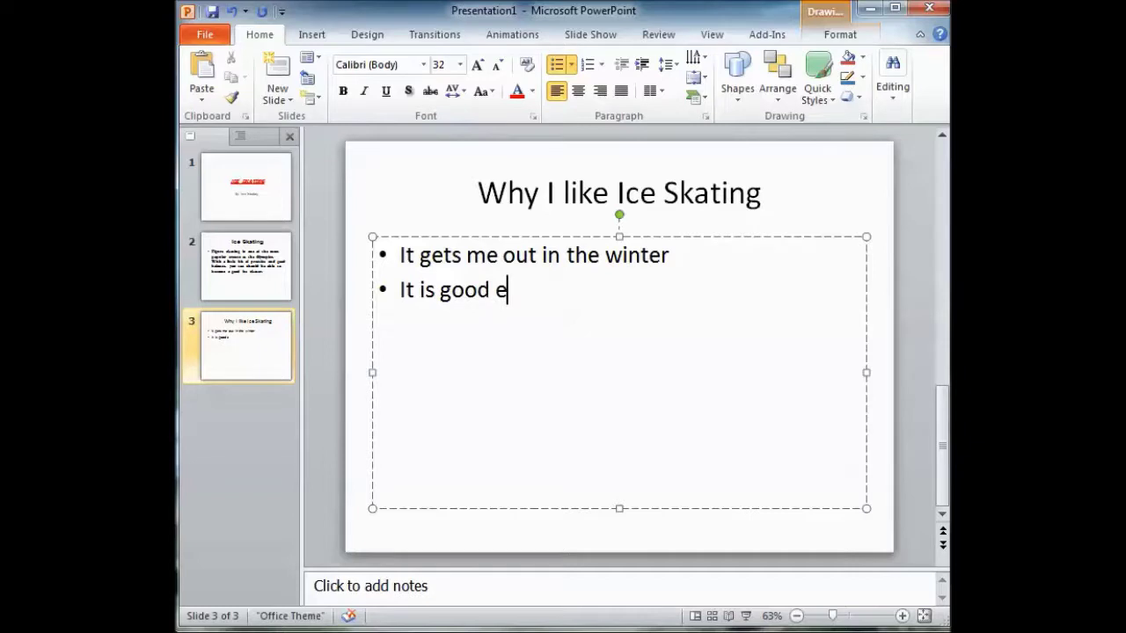
key(Return)
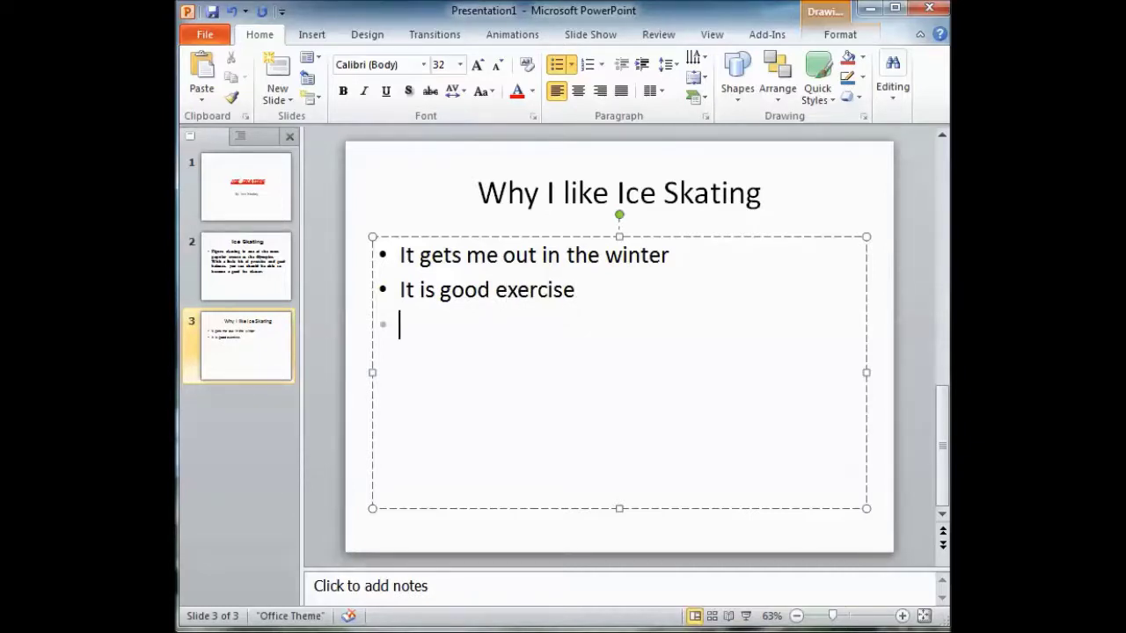
text(I have fun with my friends)
Add bullets about many places to ice skate and not needing much practice to be fairly good.
key(Return)
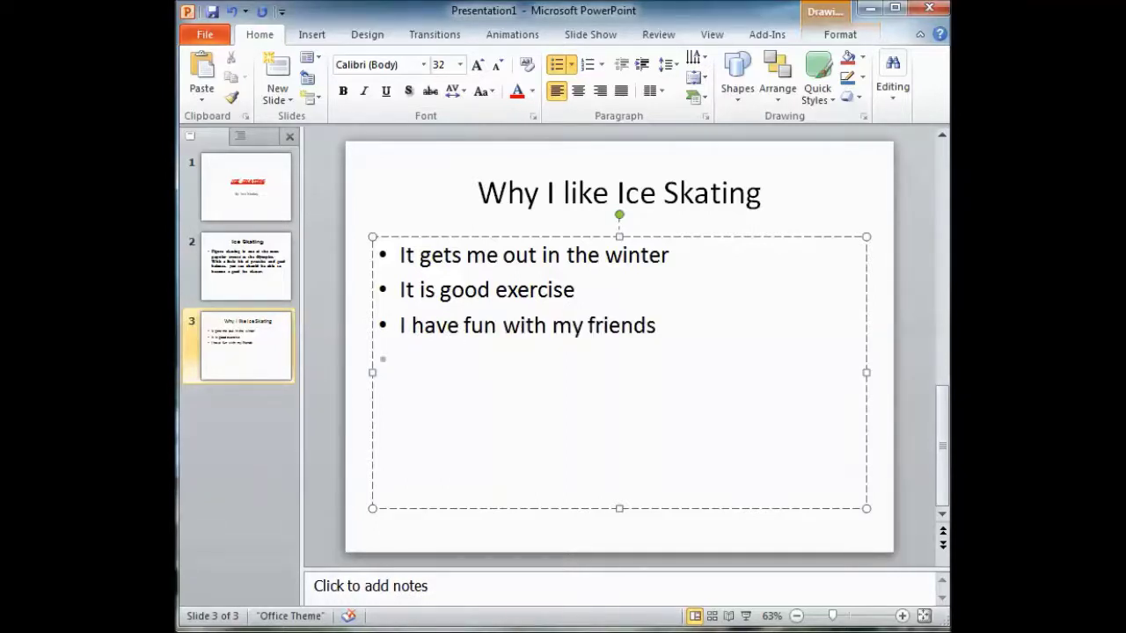
text(There are many places you )
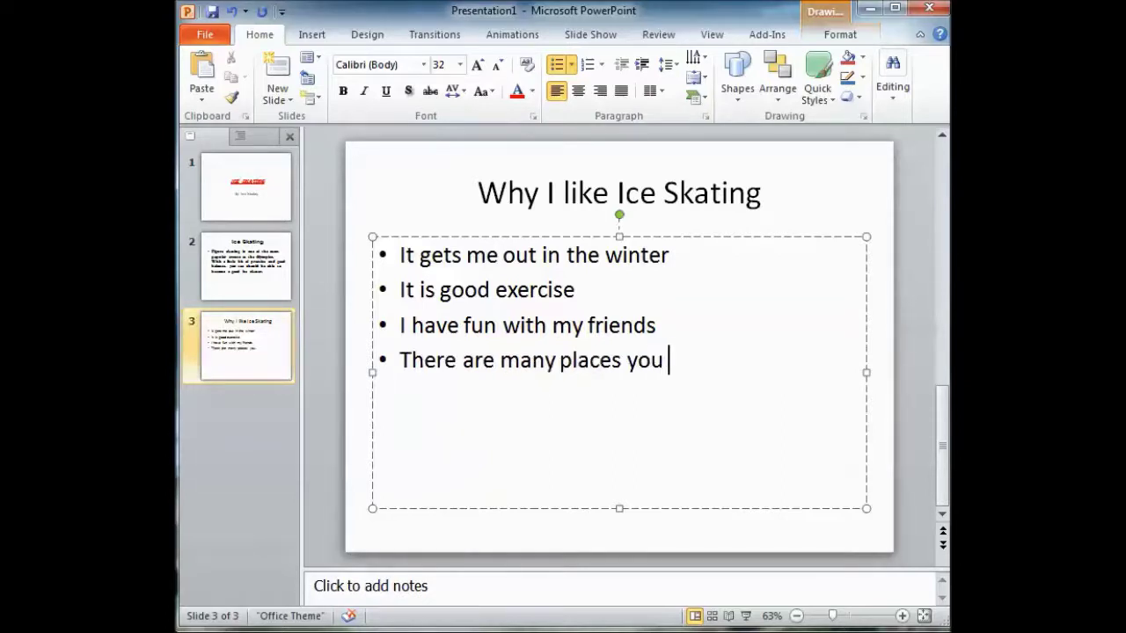
text(can go)
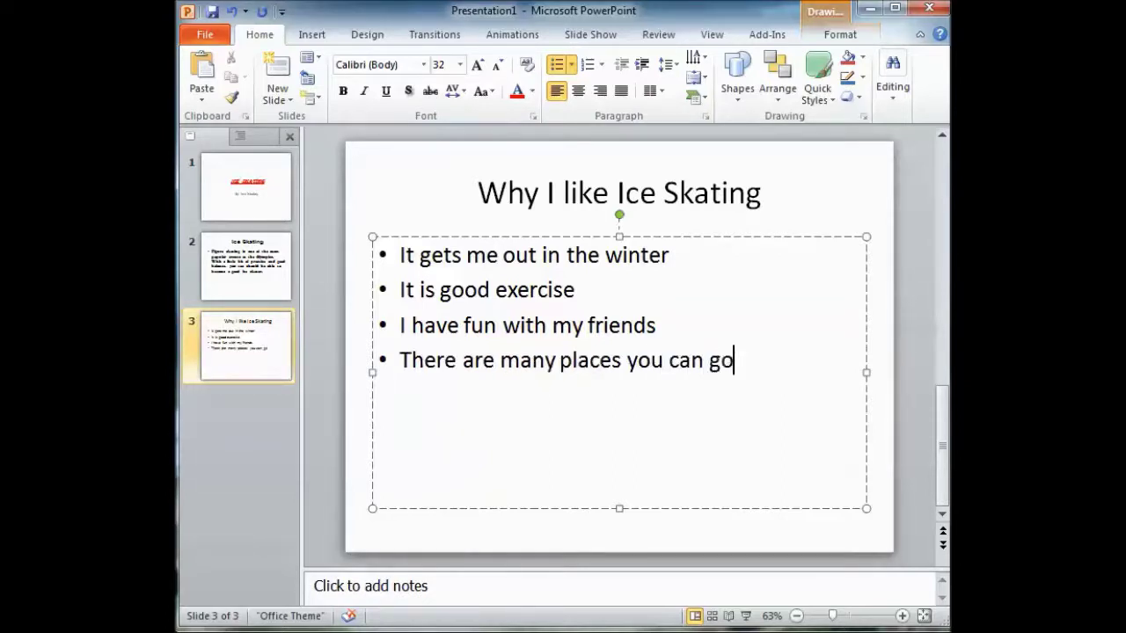
text( to ice )
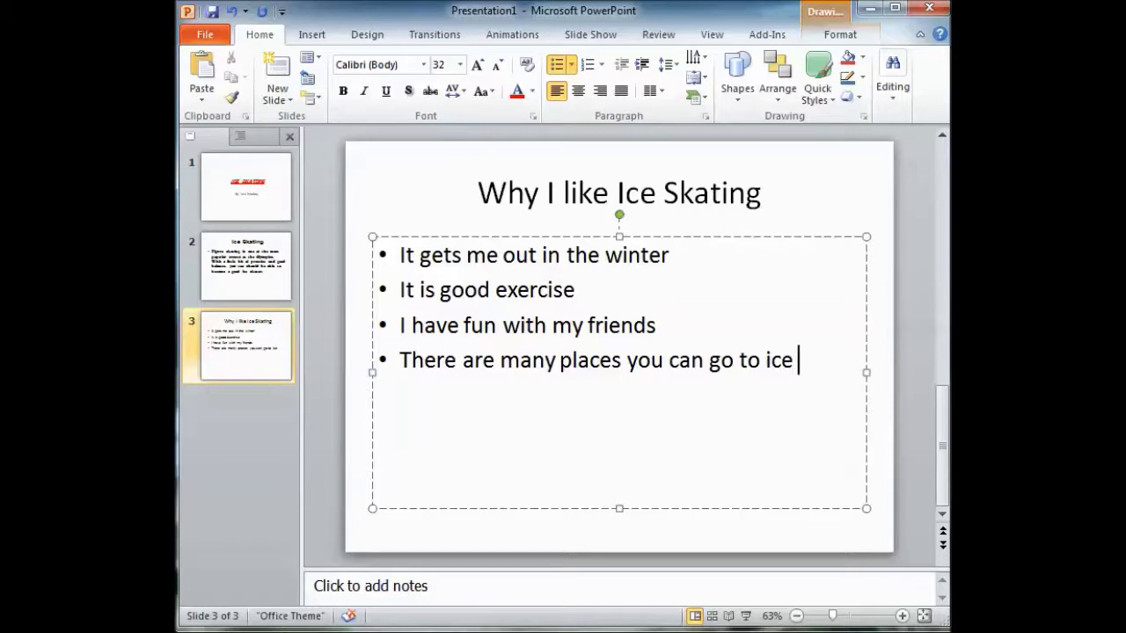
text(skate)
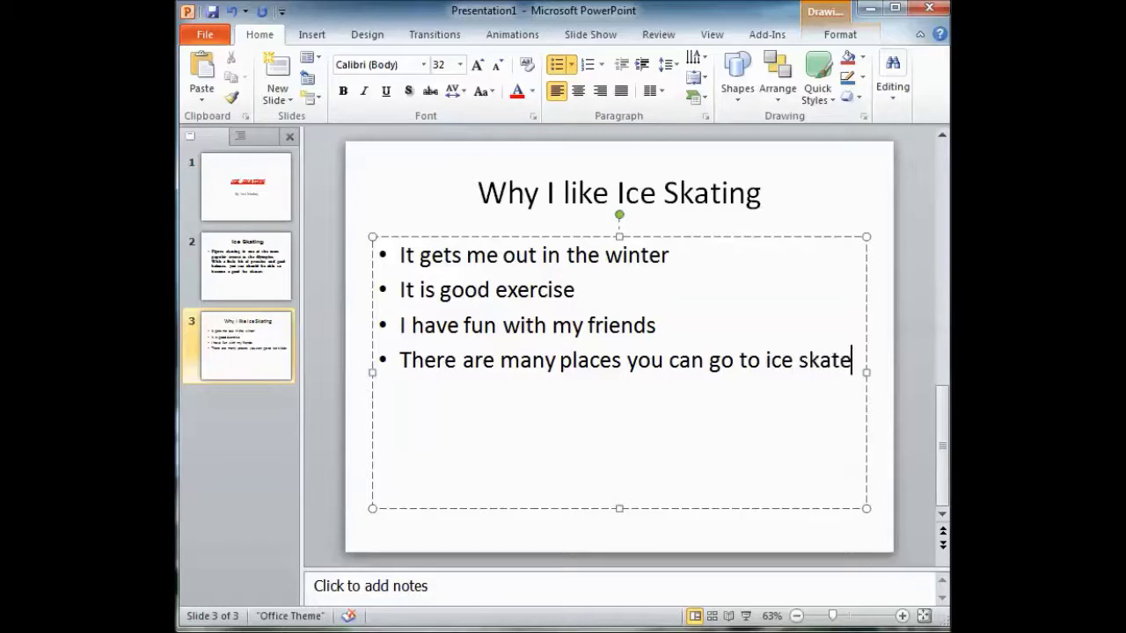
key(Return)
text(It doesn't take a great deal of pr)
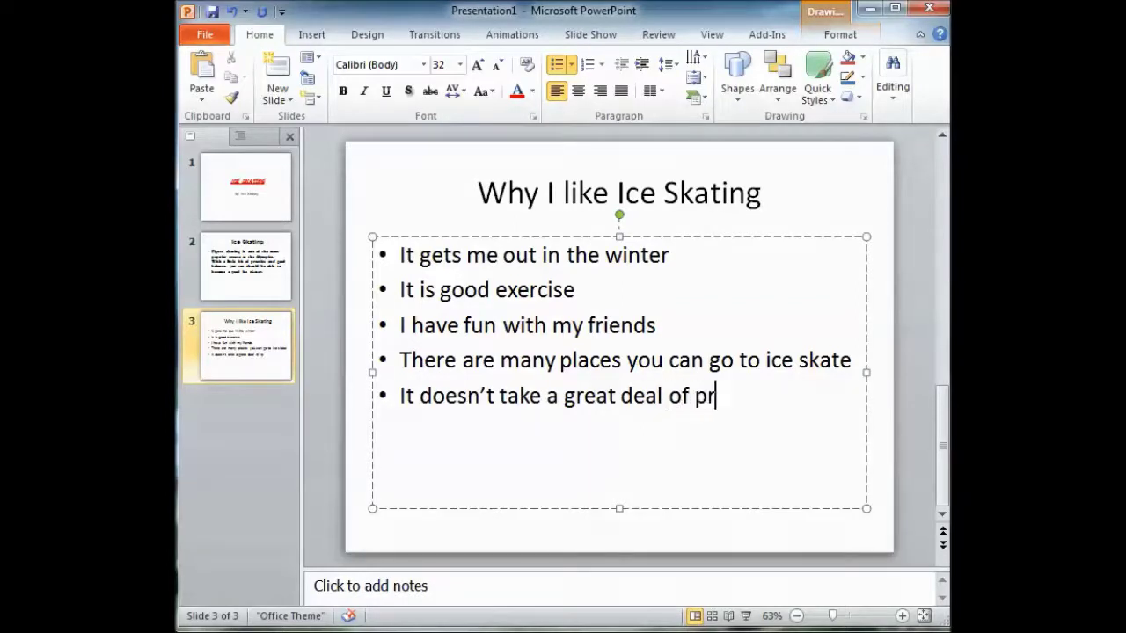
text(actice )
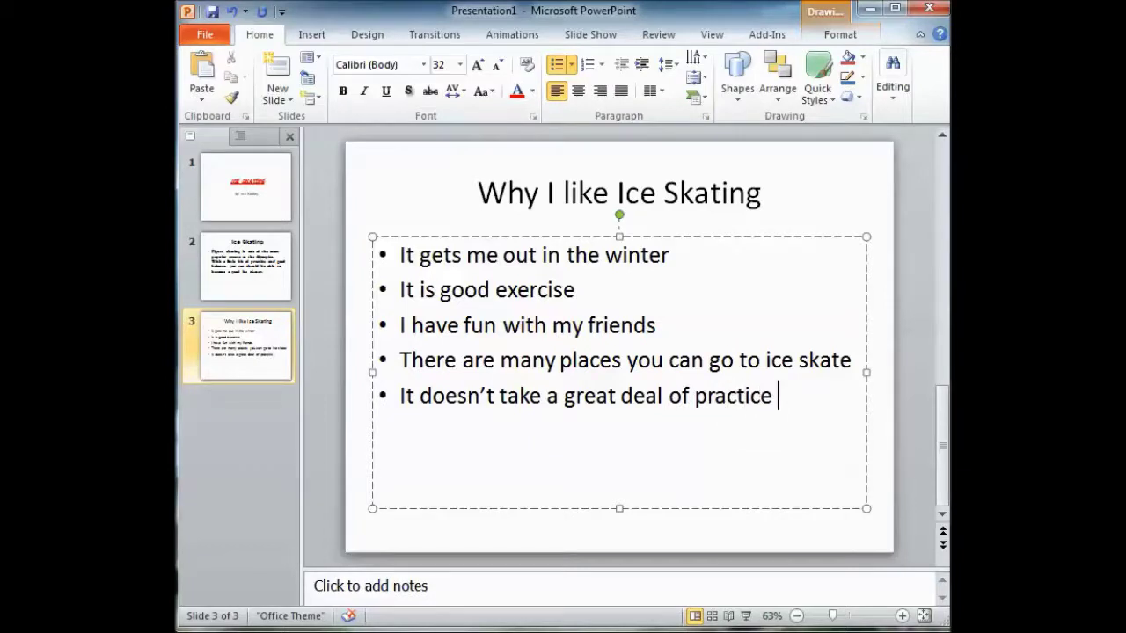
text(to be fairl)
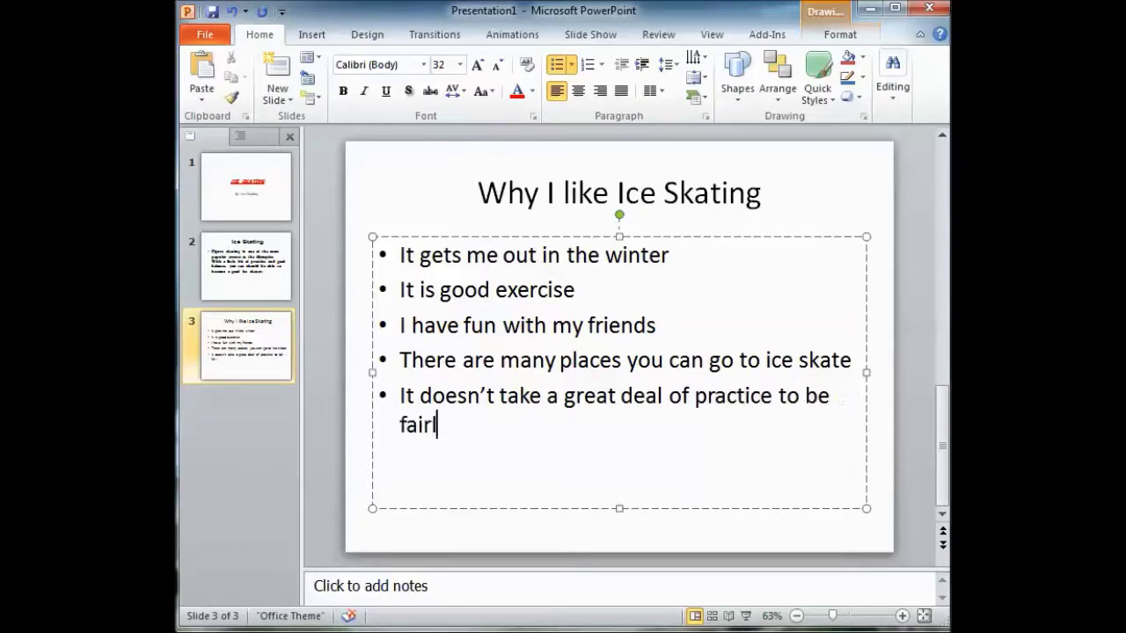
text(y good.)
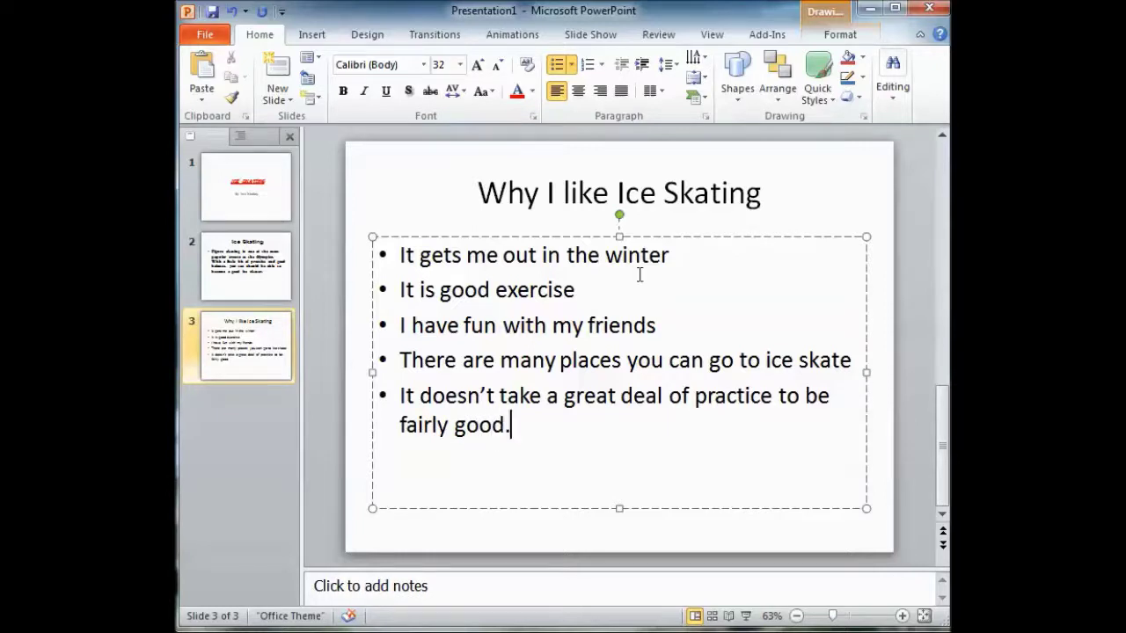
click(394, 253)
Select all five reasons and give them Hollow Round Bullets.
key(Down)
key(Down)
key(Down)
drag(398, 254, 509, 426)
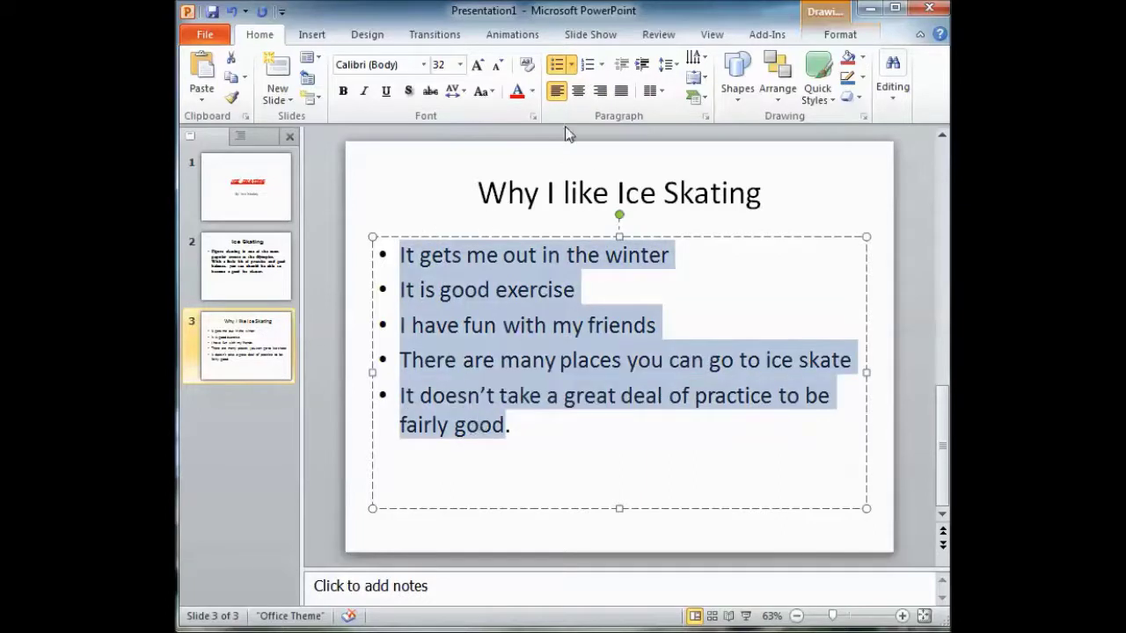
click(586, 67)
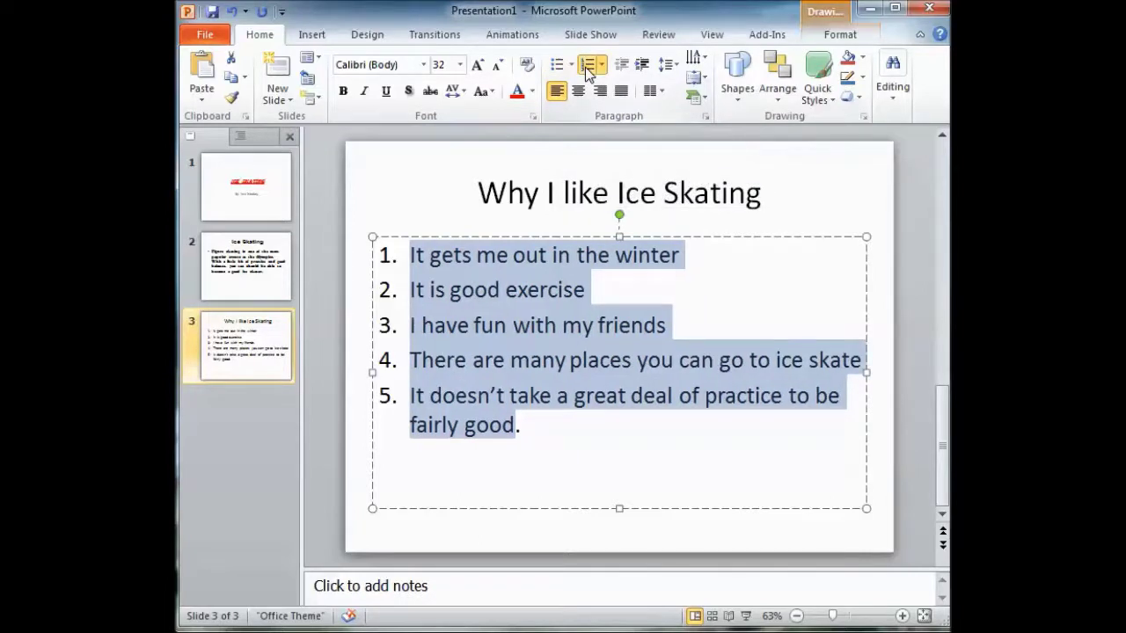
click(556, 64)
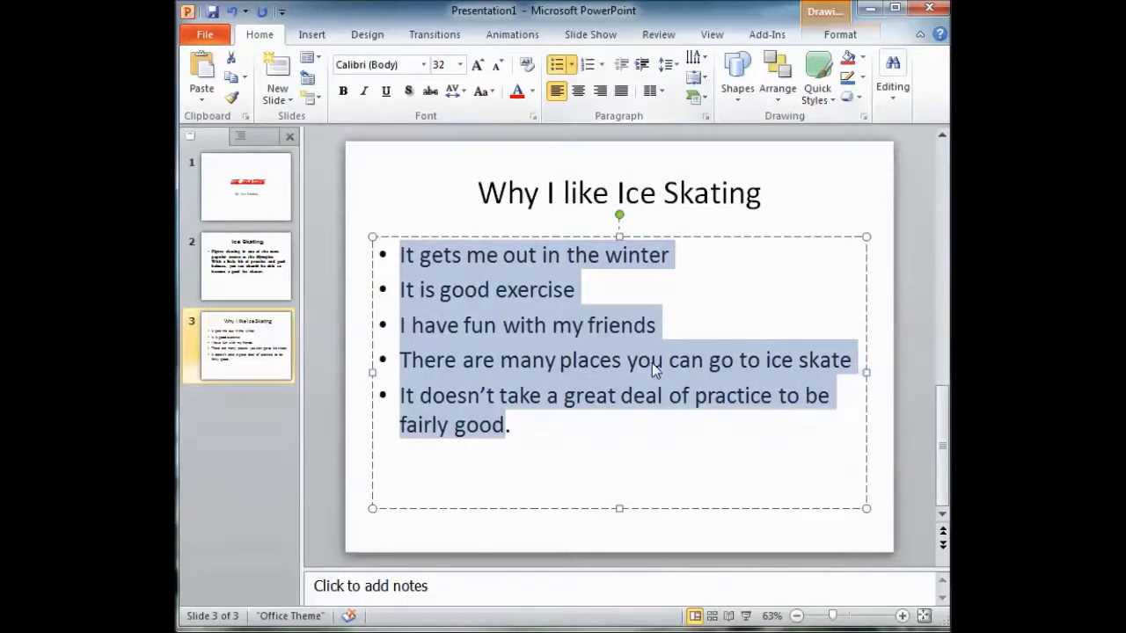
click(602, 67)
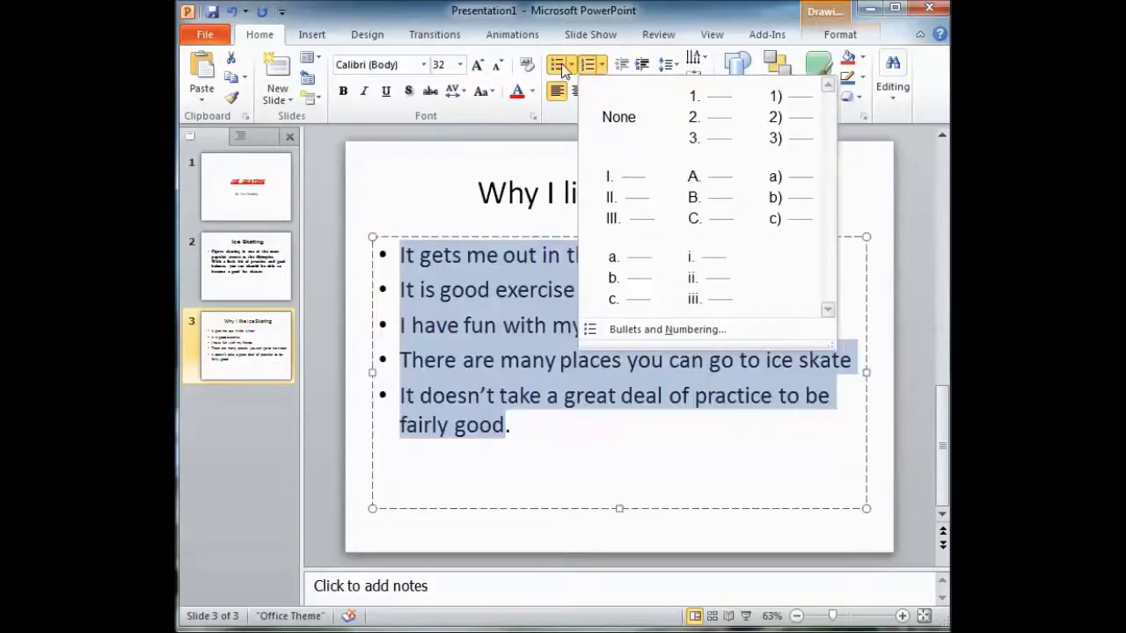
click(561, 66)
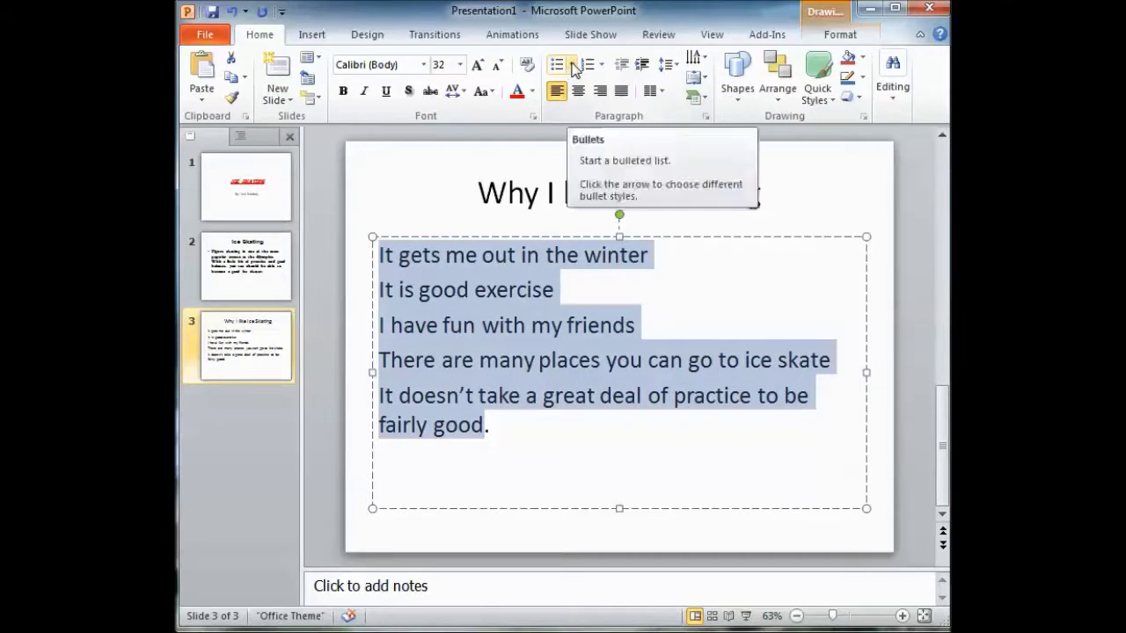
click(572, 66)
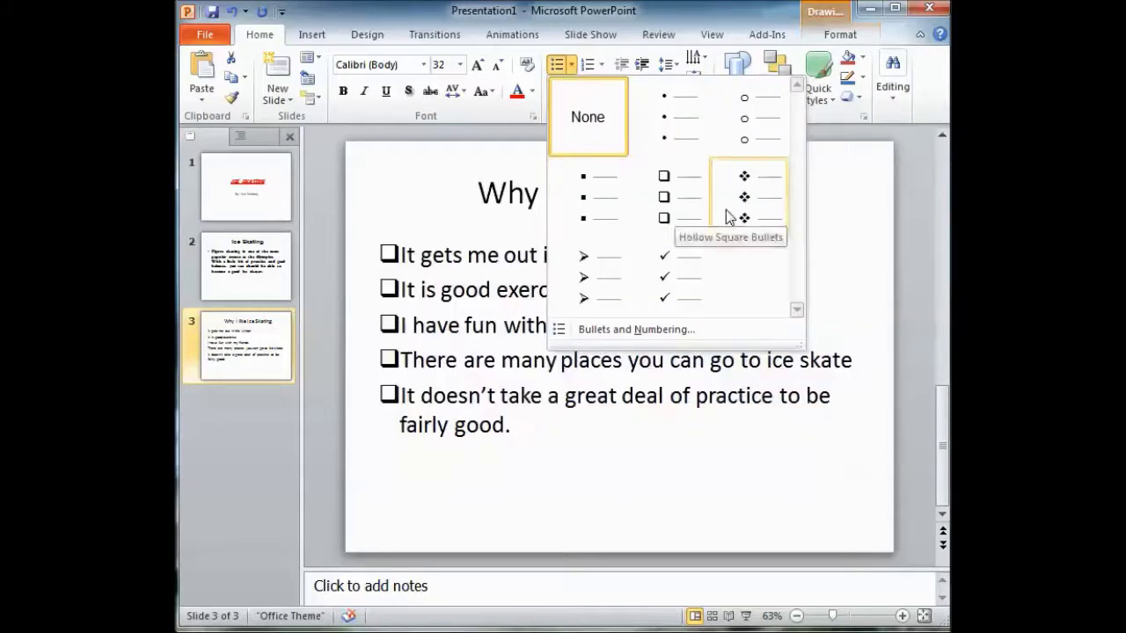
click(752, 136)
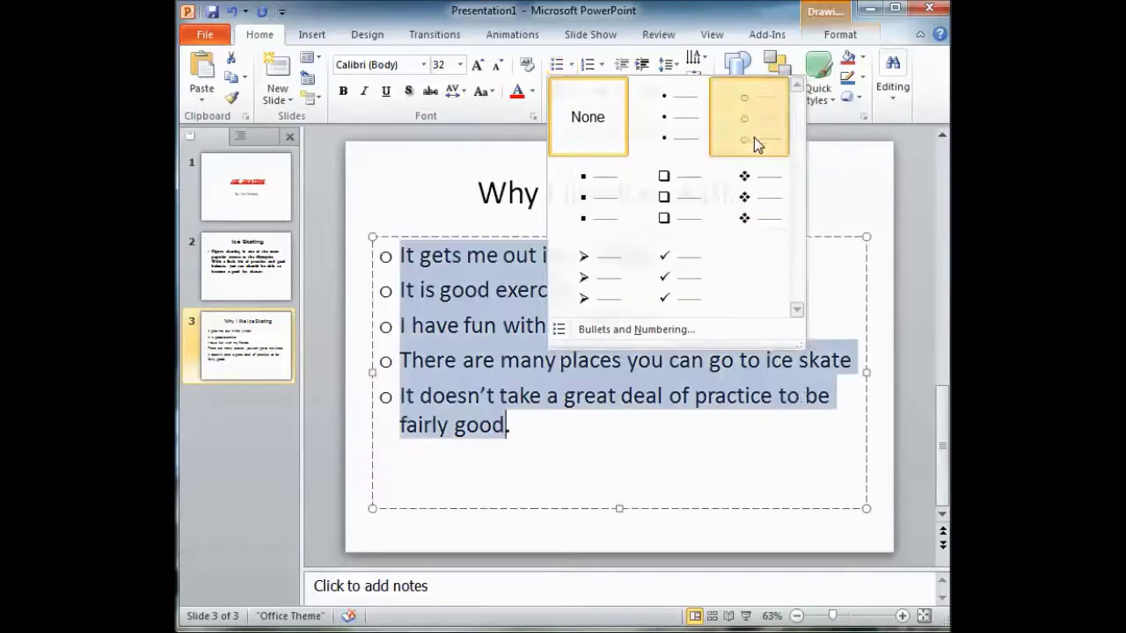
click(750, 426)
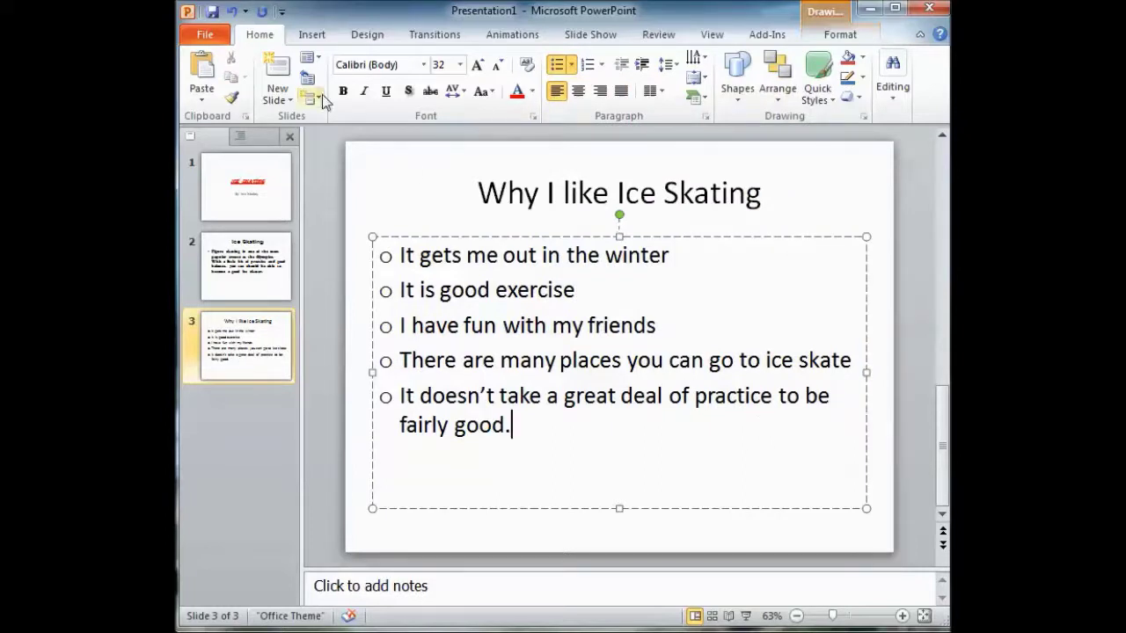
Save As into Desktop > Computer Literacy with file name Hobby_1 plus the author's name.
click(208, 35)
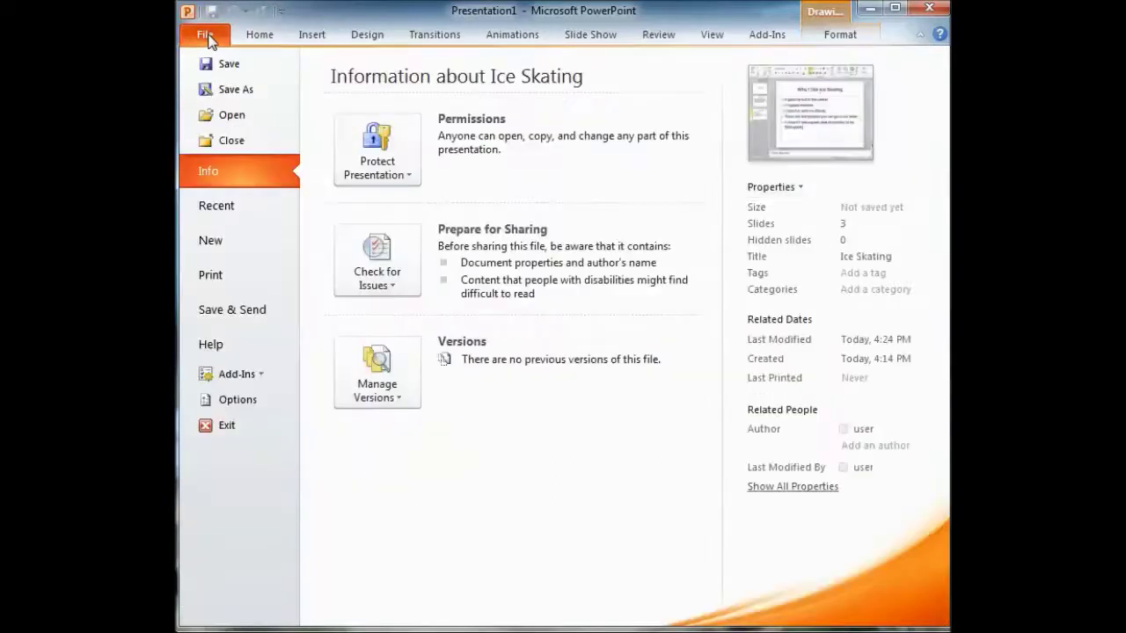
click(251, 92)
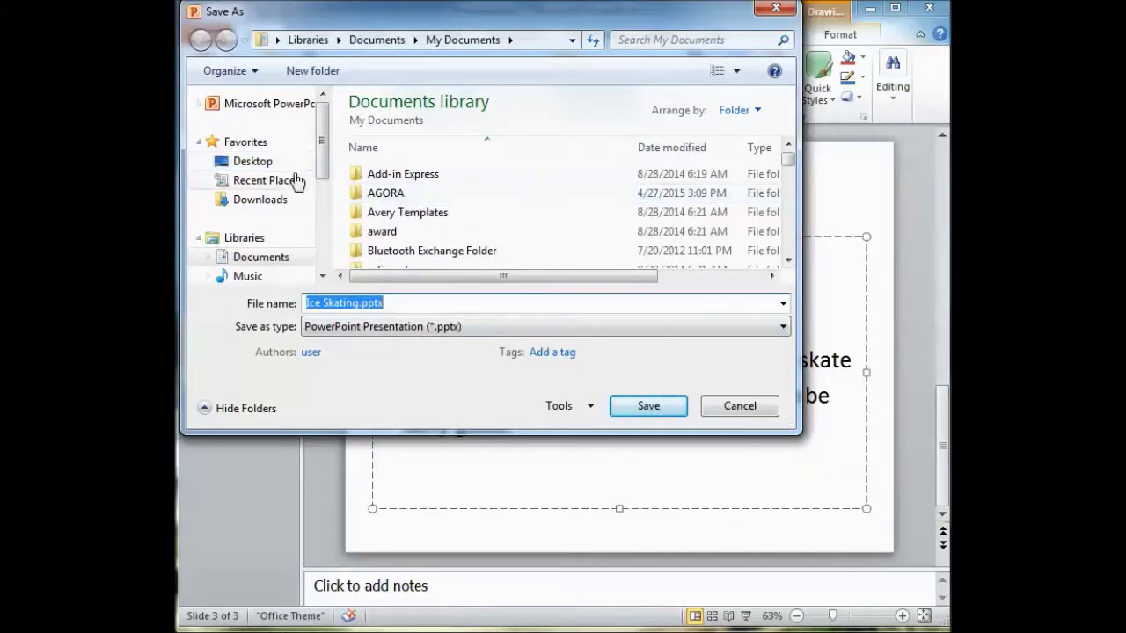
click(264, 167)
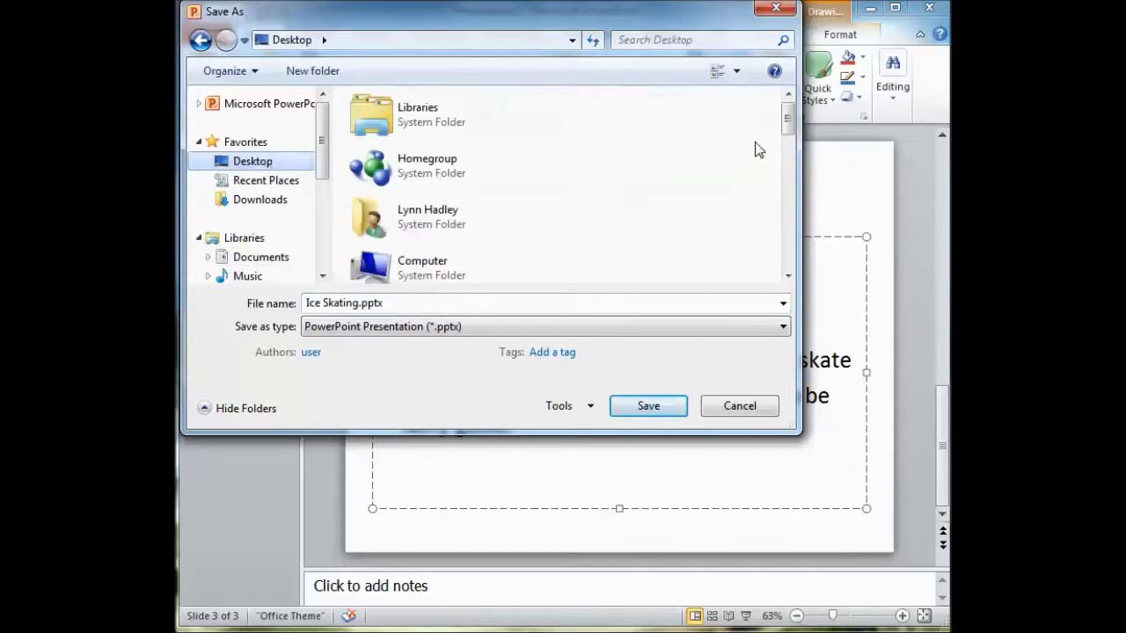
drag(788, 110, 788, 167)
double_click(484, 186)
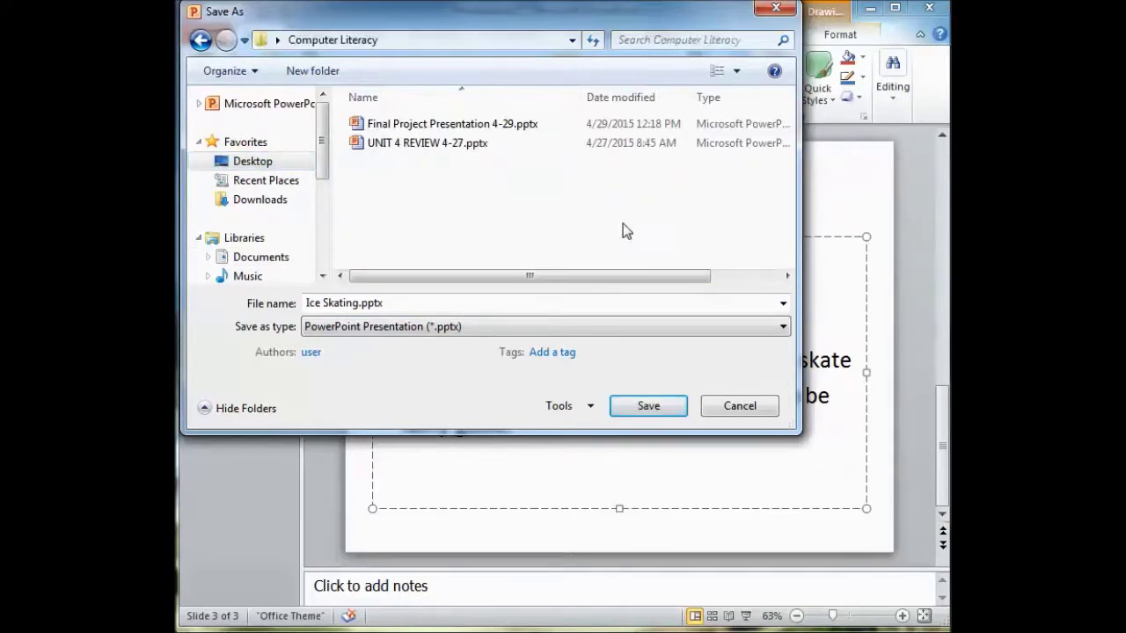
click(446, 303)
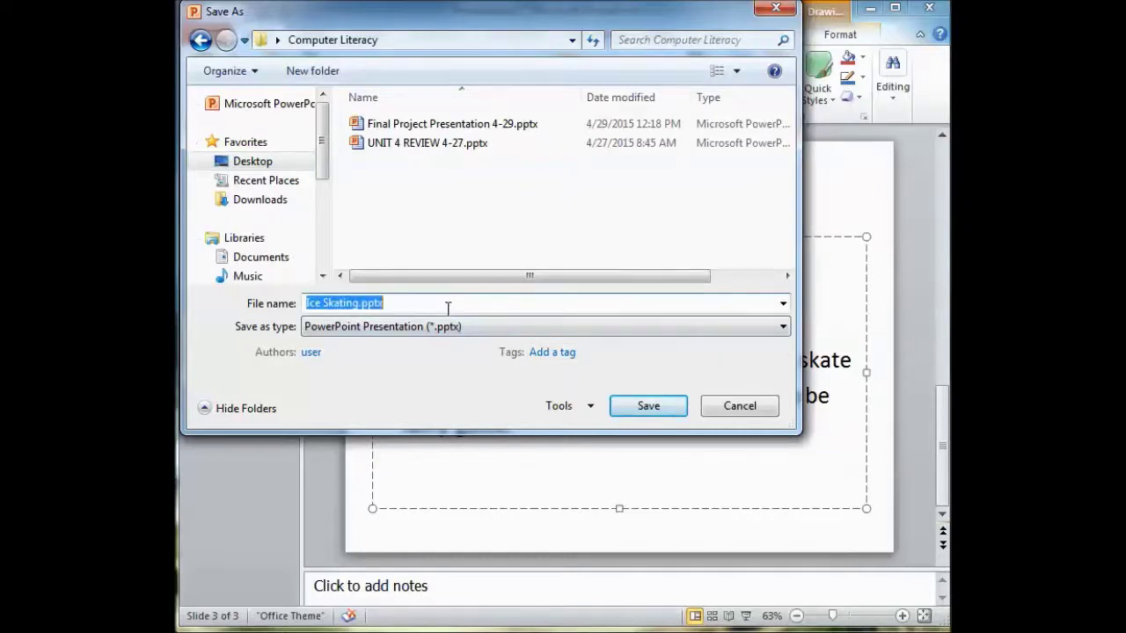
text(M)
text(Ho)
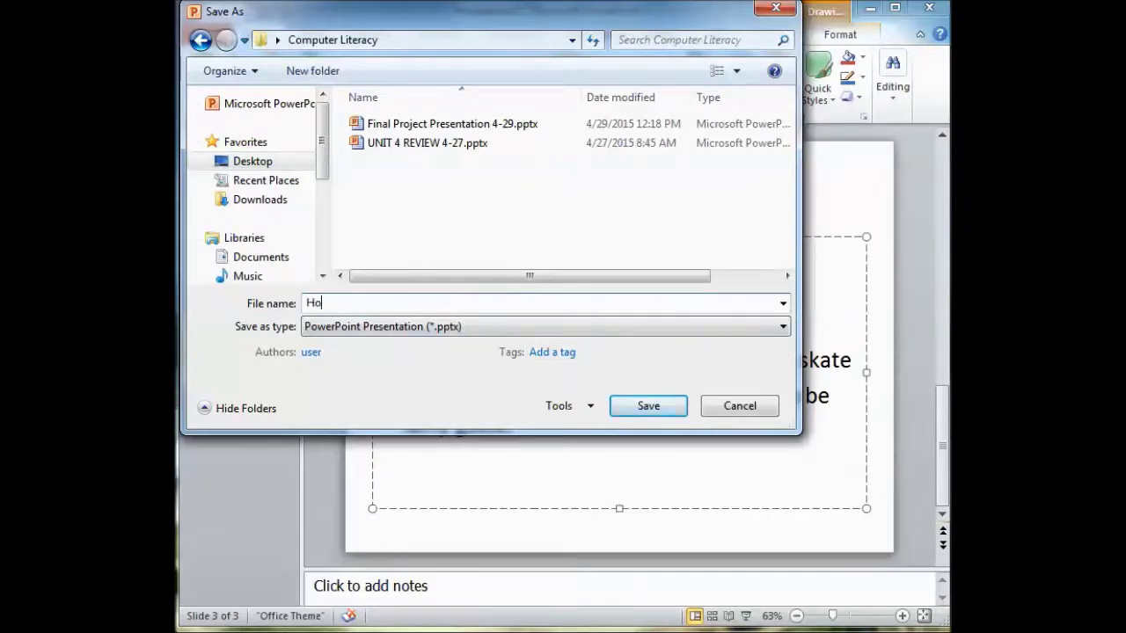
text(bby_1_MsHadley)
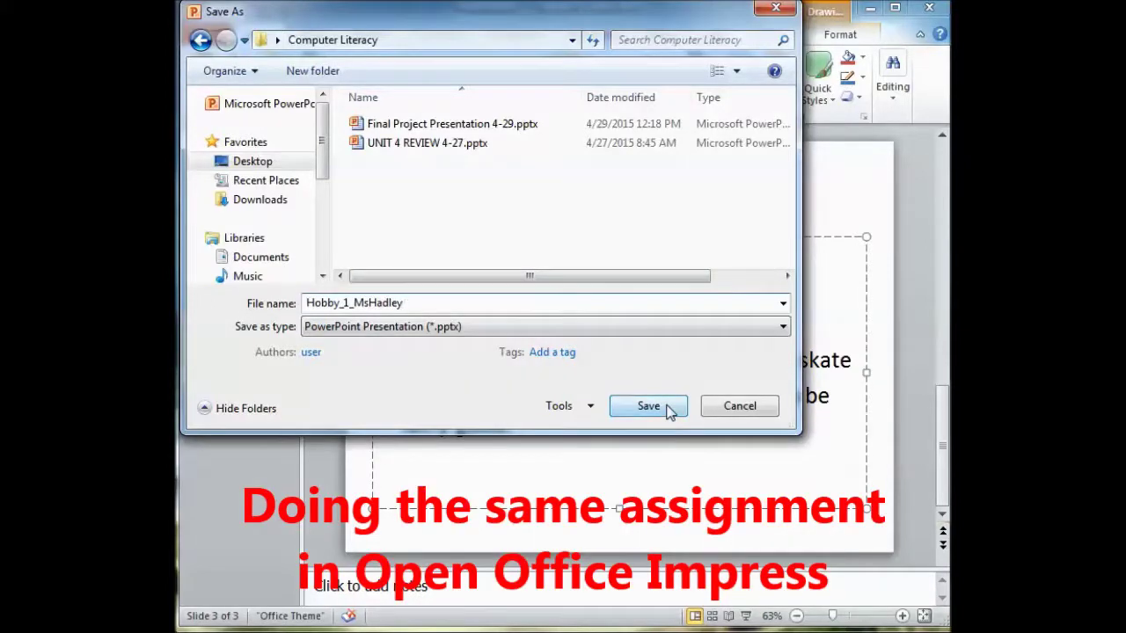
click(669, 409)
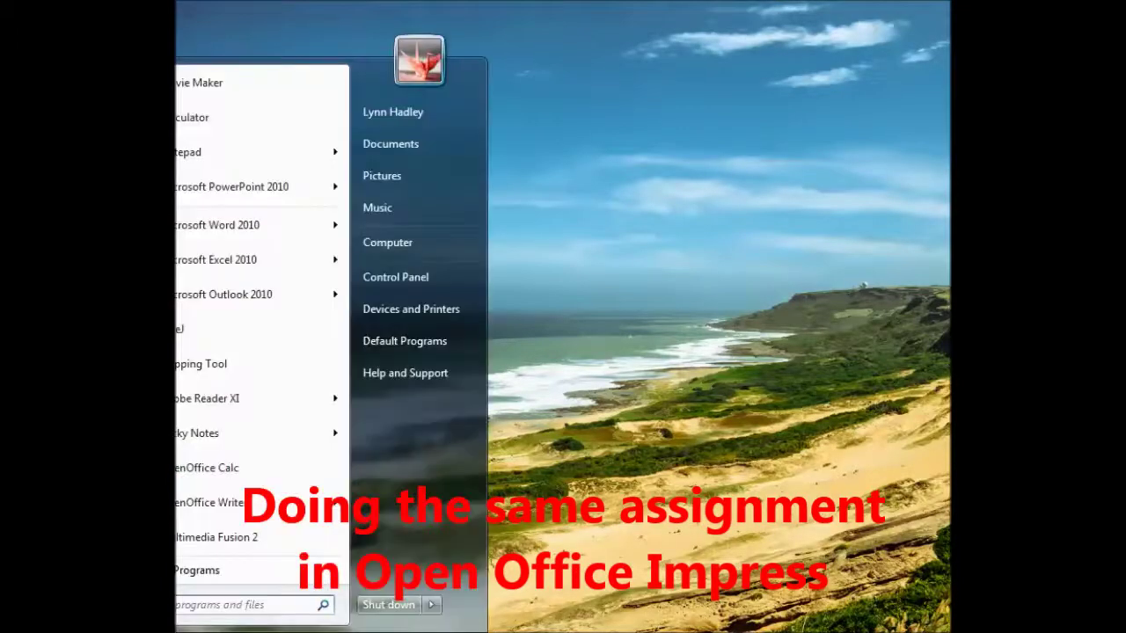
Launch OpenOffice Impress from All Programs > OpenOffice 4.1.1.
click(252, 580)
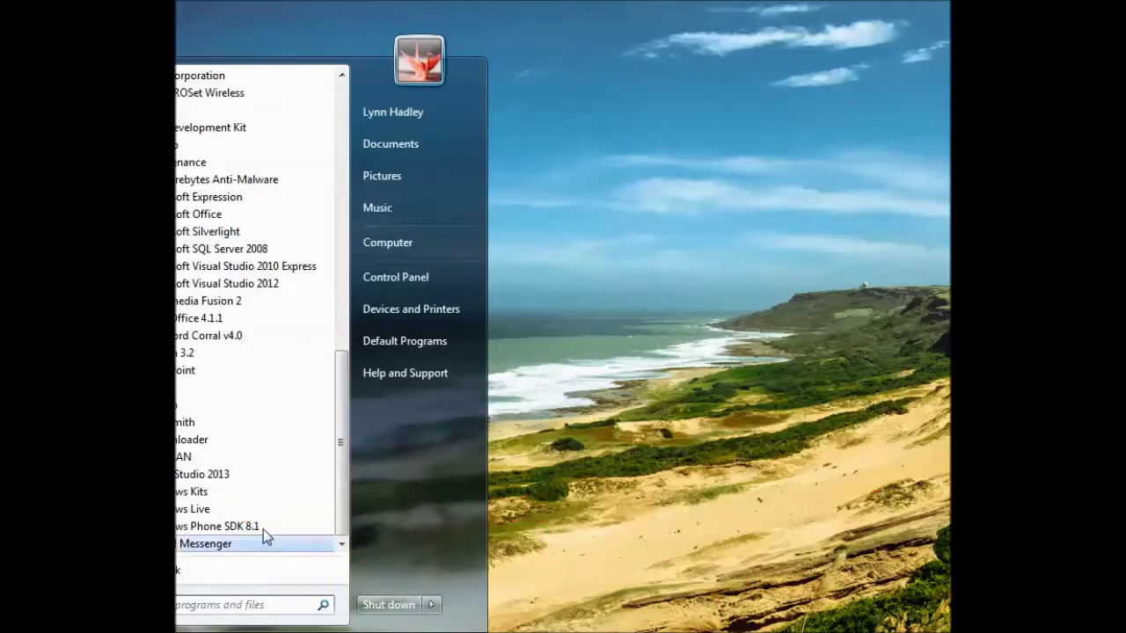
click(305, 321)
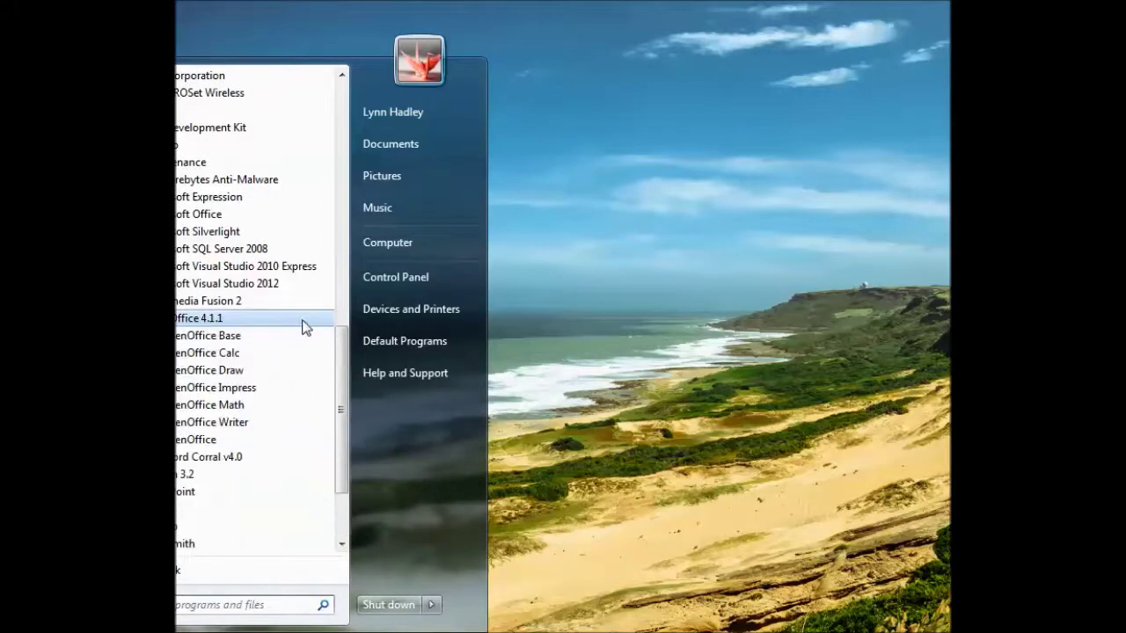
click(284, 396)
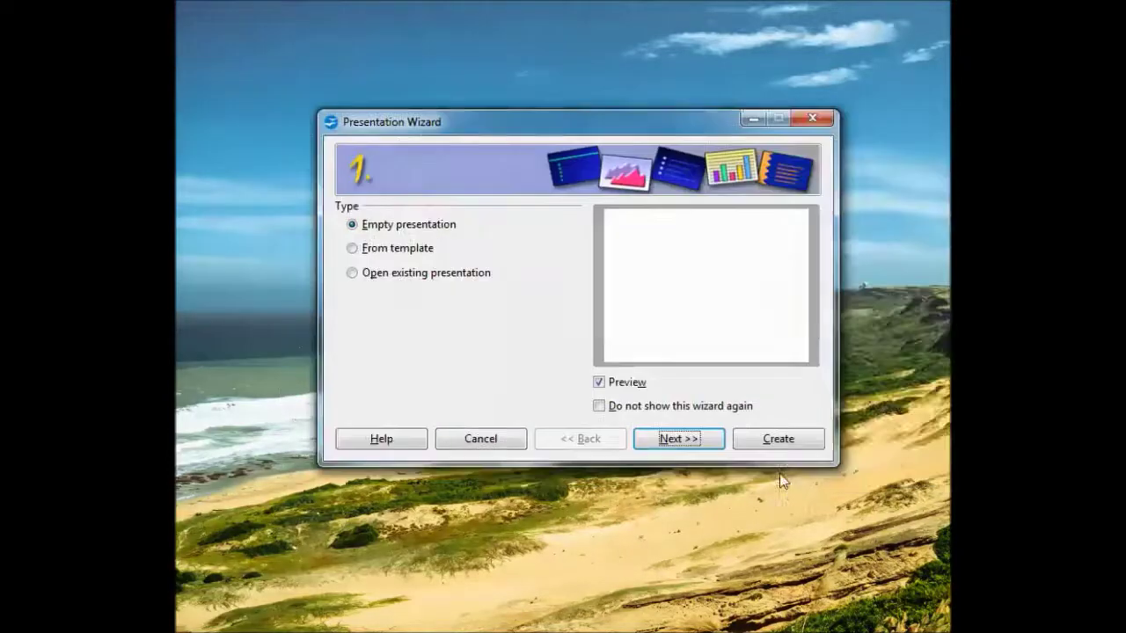
Create an empty presentation, close the properties panel, and title the first slide 'Ice Skating'.
click(785, 443)
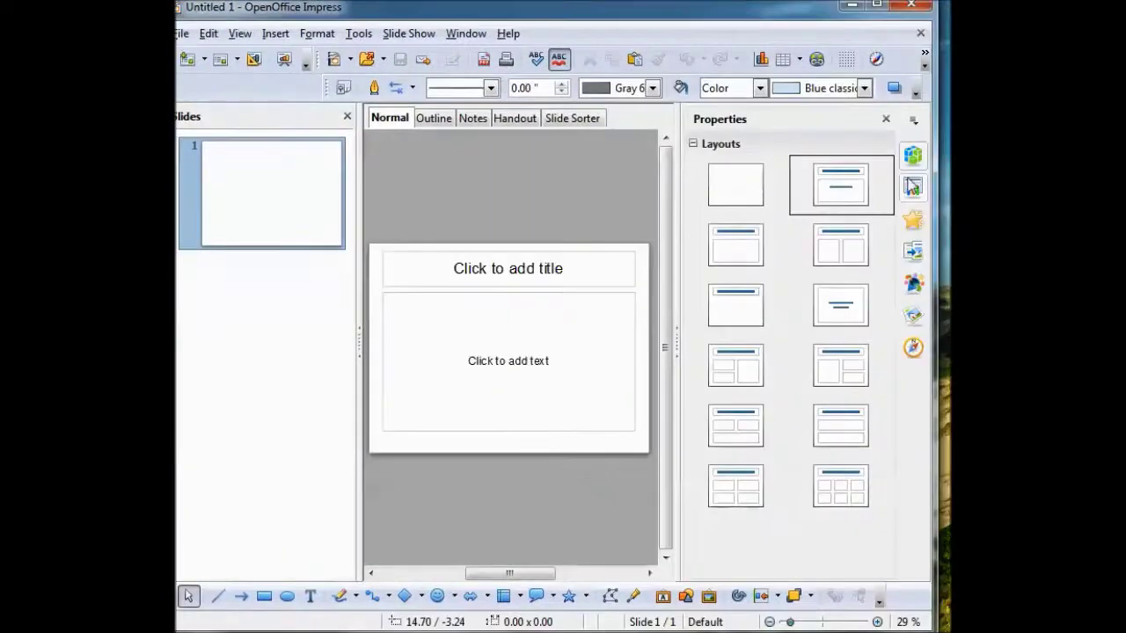
click(886, 120)
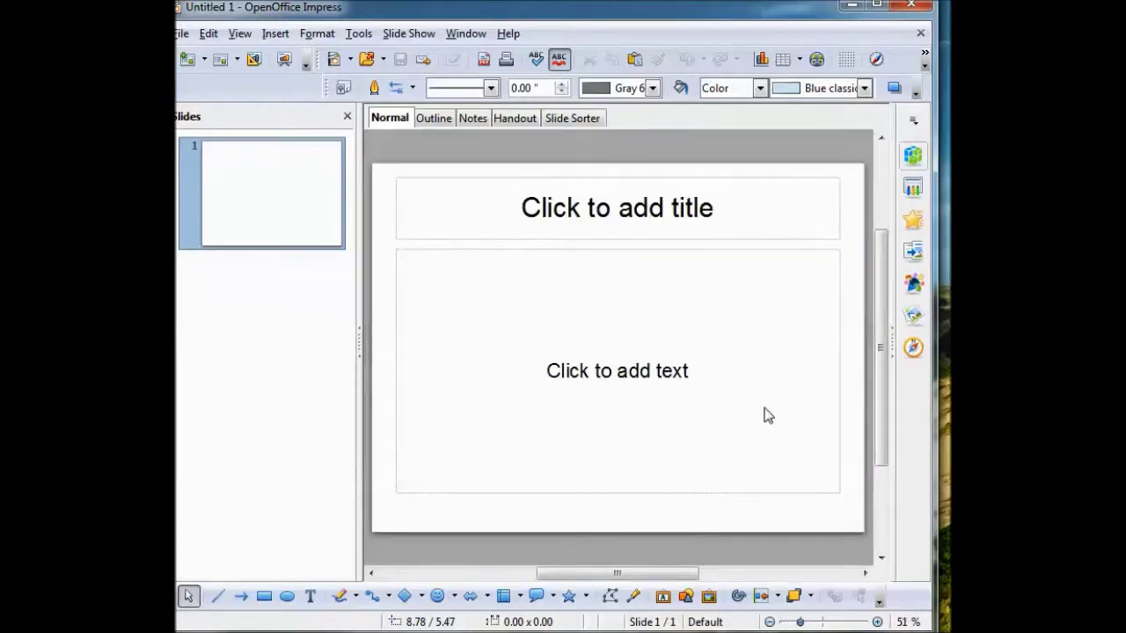
click(604, 211)
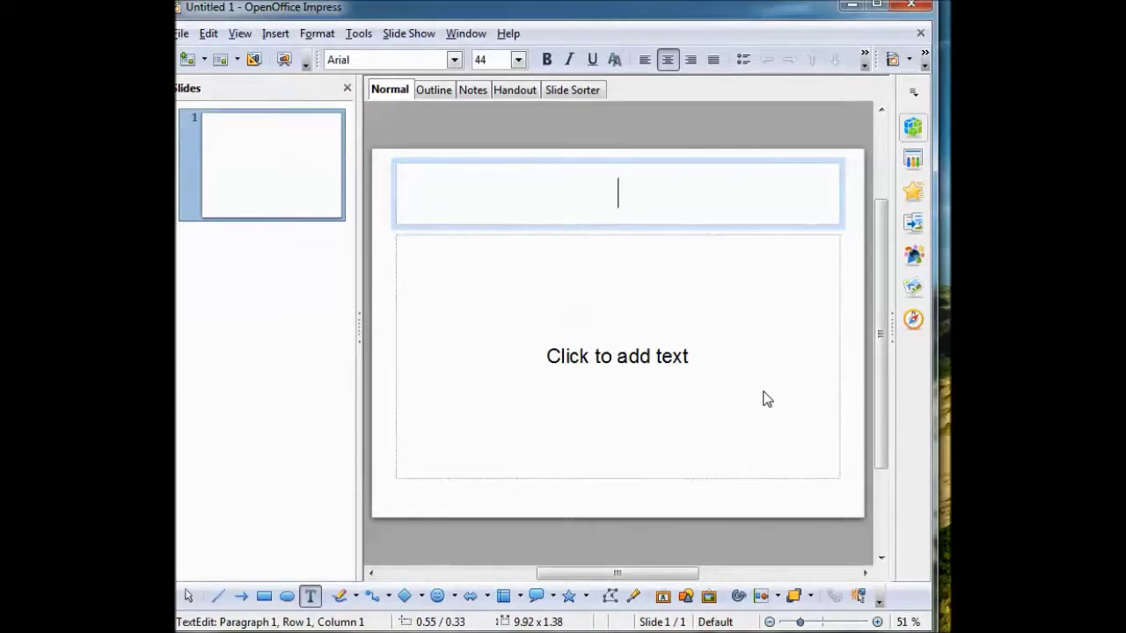
text(Ice Skating)
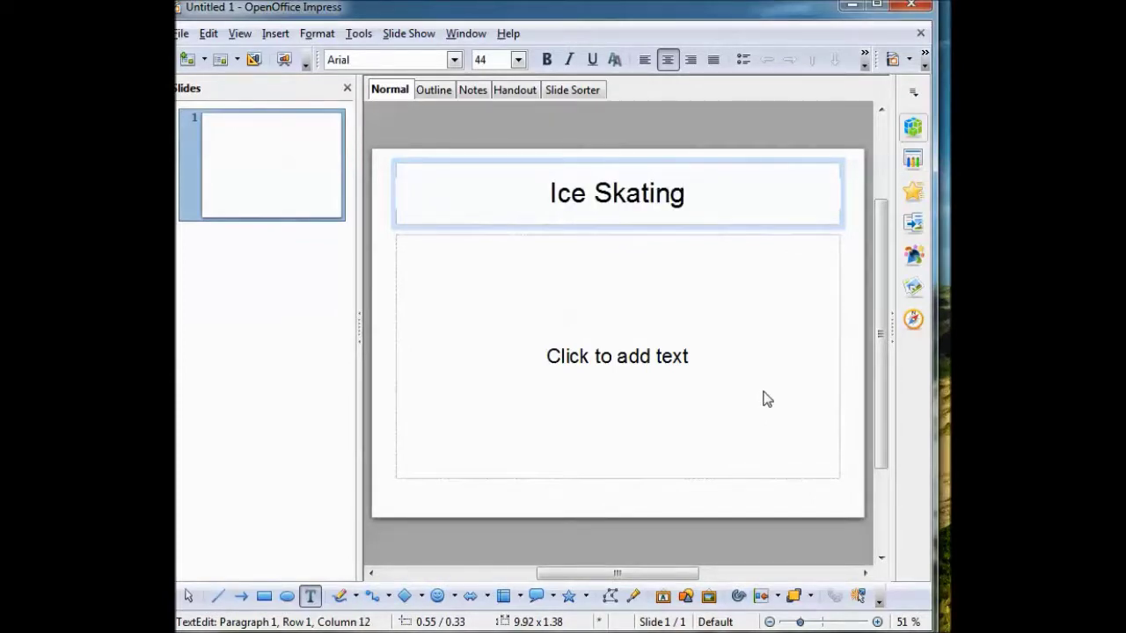
Add a subtitle line crediting the author by name.
click(653, 352)
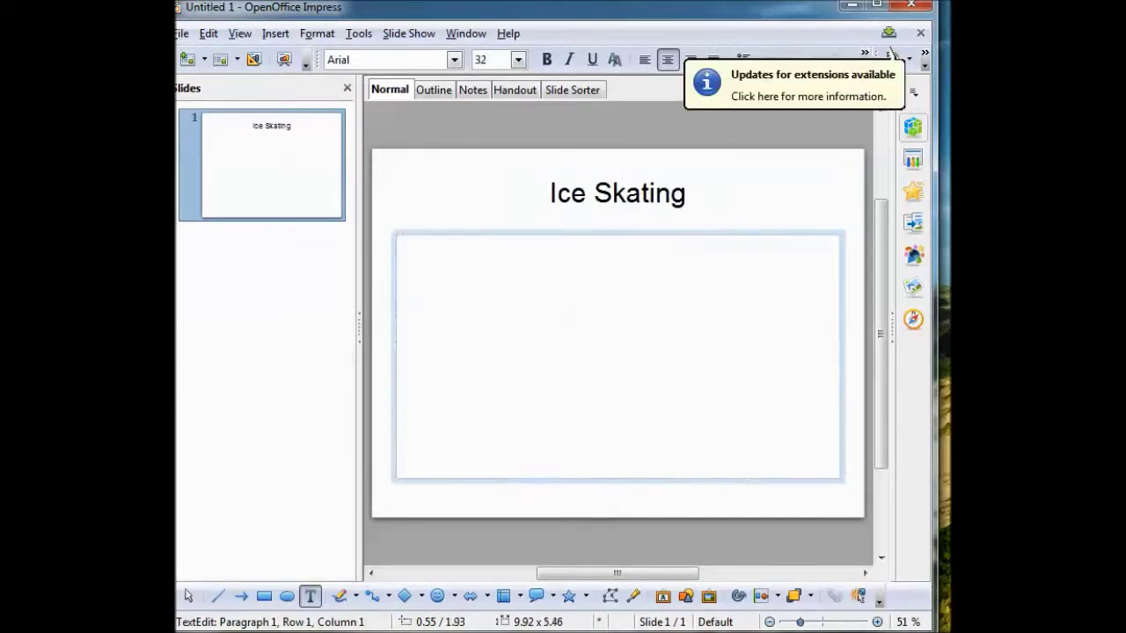
text(By Ms. Hadley)
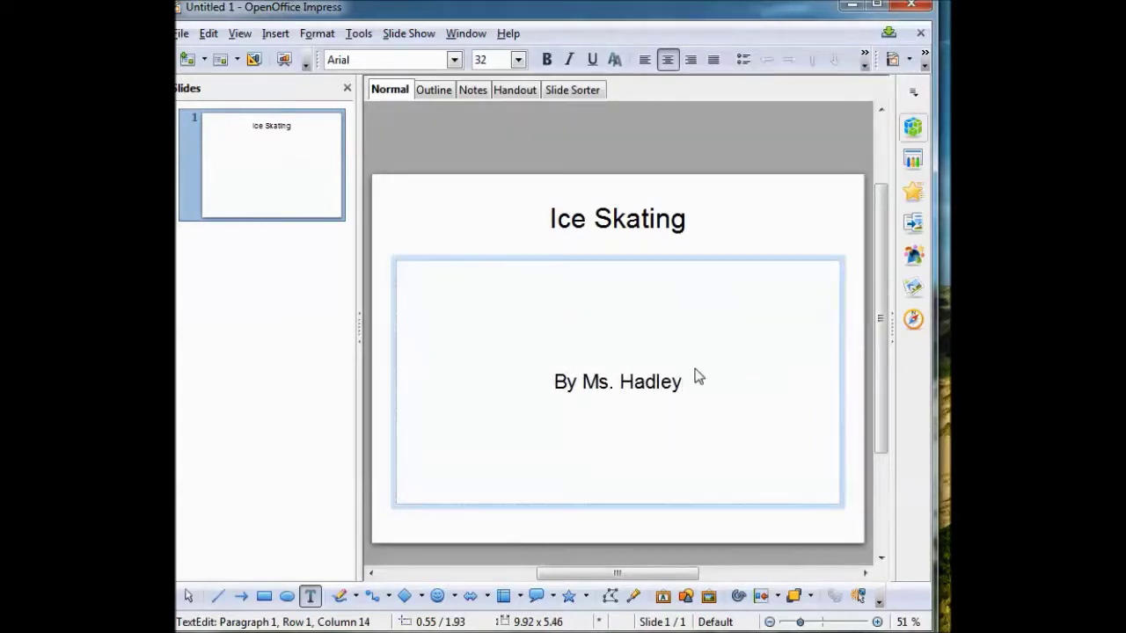
drag(686, 226, 546, 209)
Make the 'Ice Skating' title 54 pt, bold and underlined.
click(518, 62)
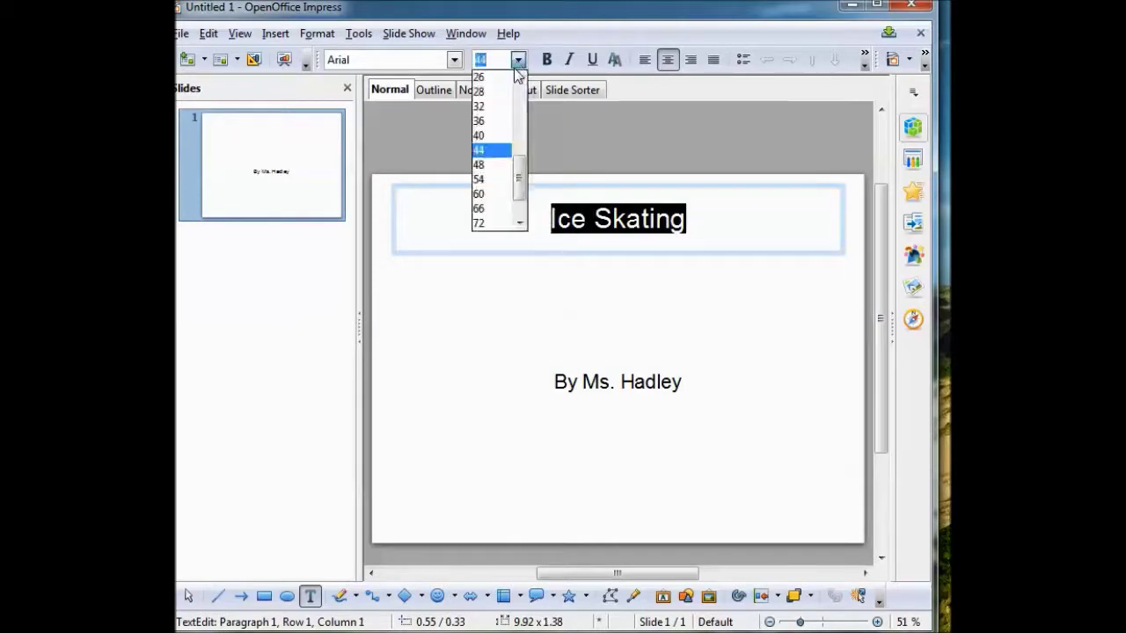
click(502, 182)
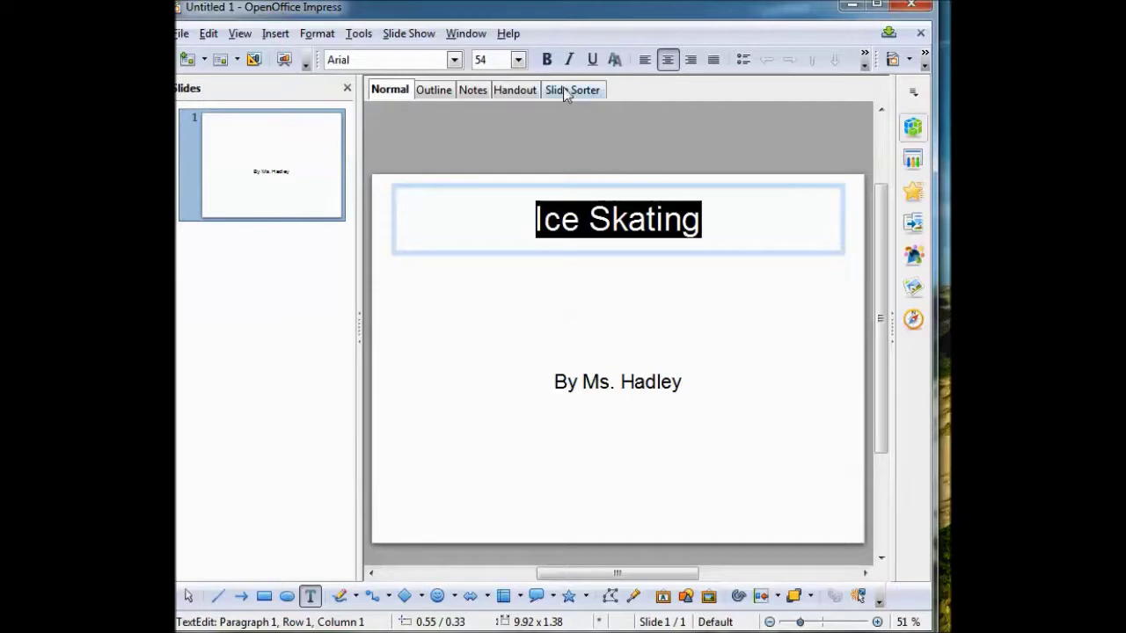
click(546, 60)
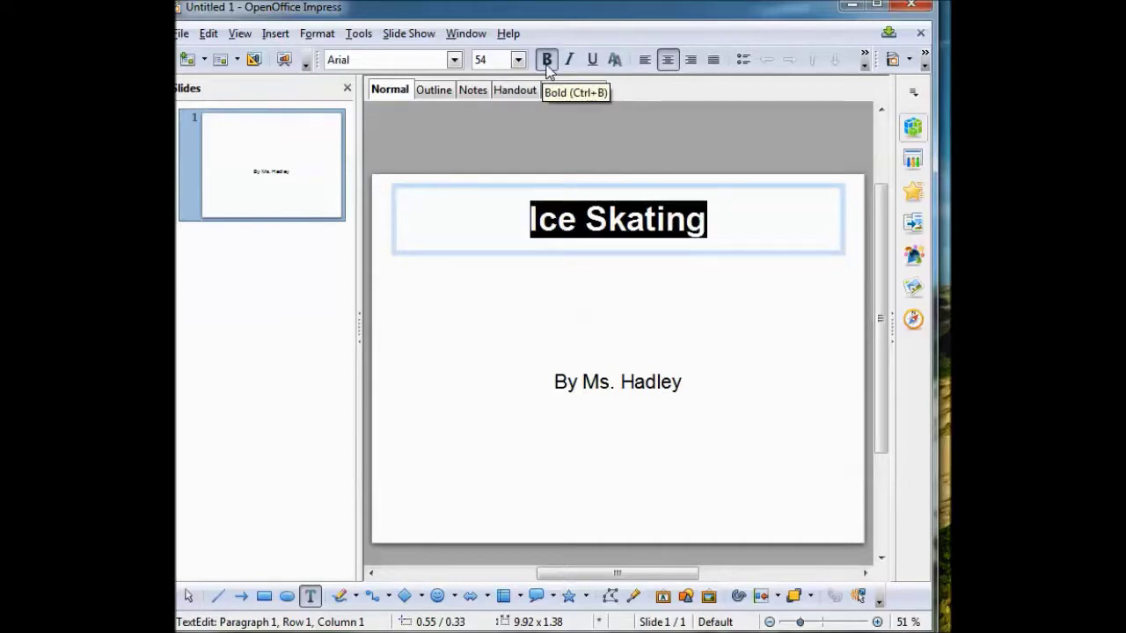
click(586, 65)
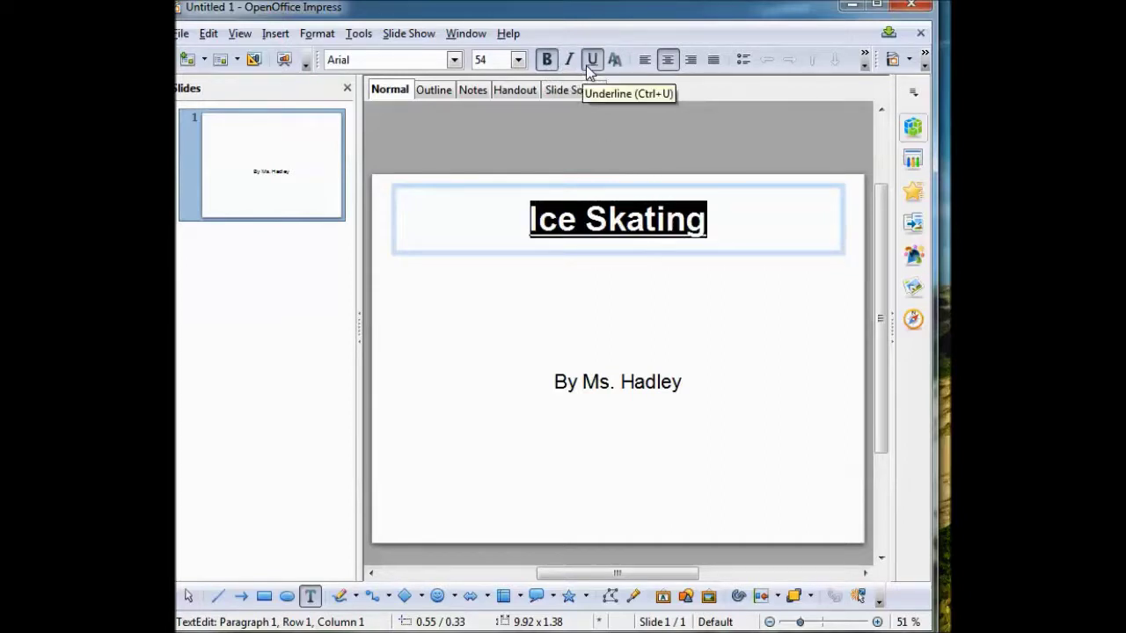
Make the author line italic and orange-red.
click(683, 382)
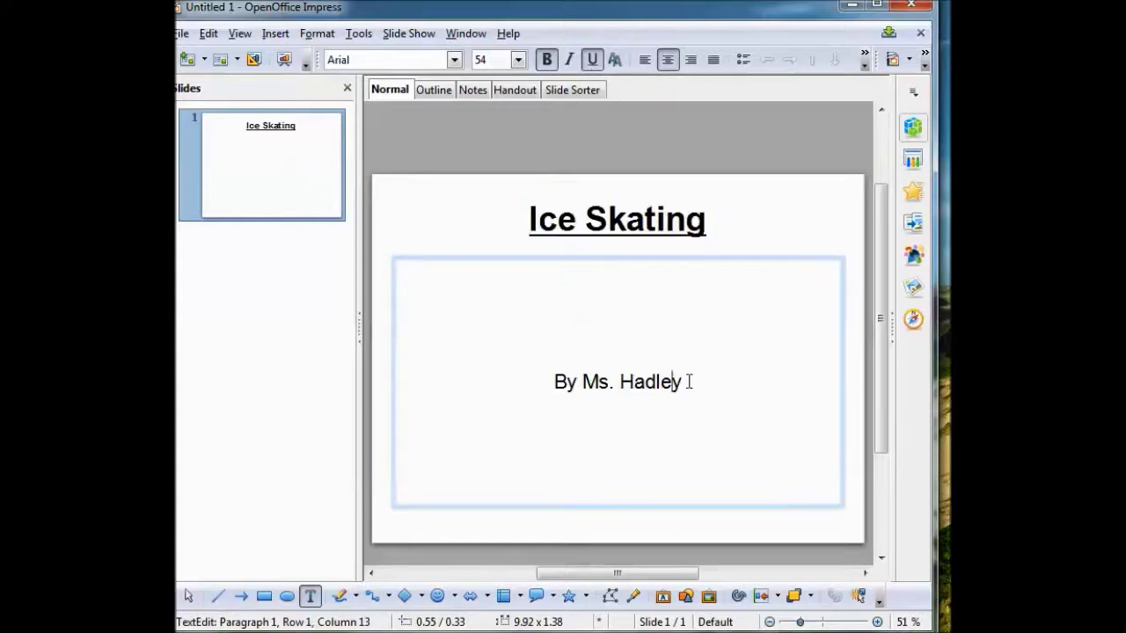
drag(682, 382, 554, 382)
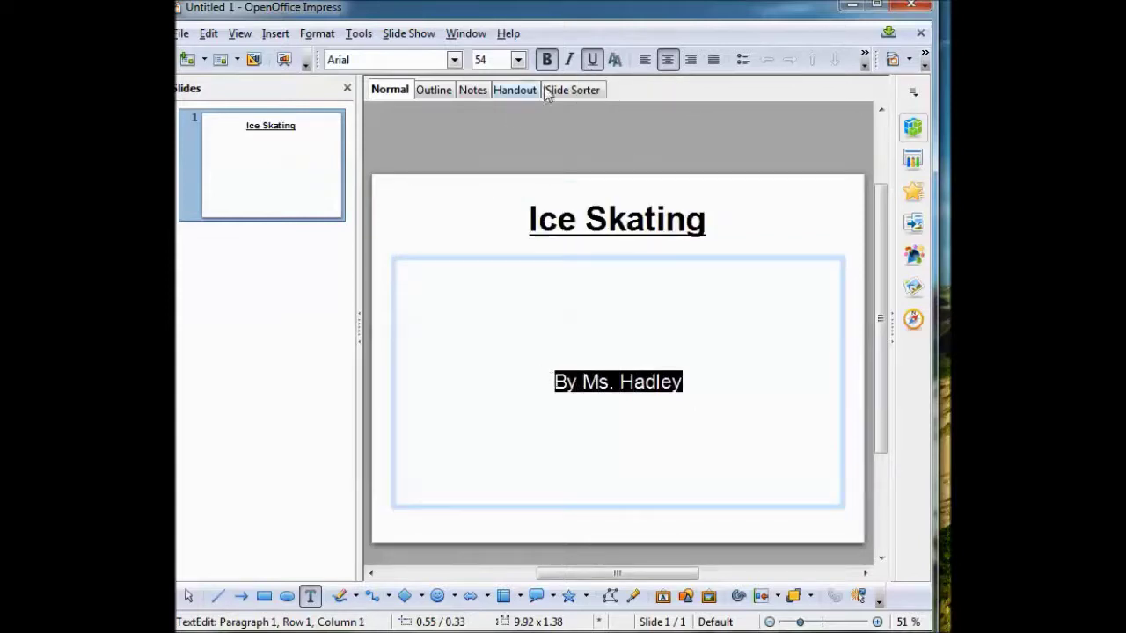
click(569, 60)
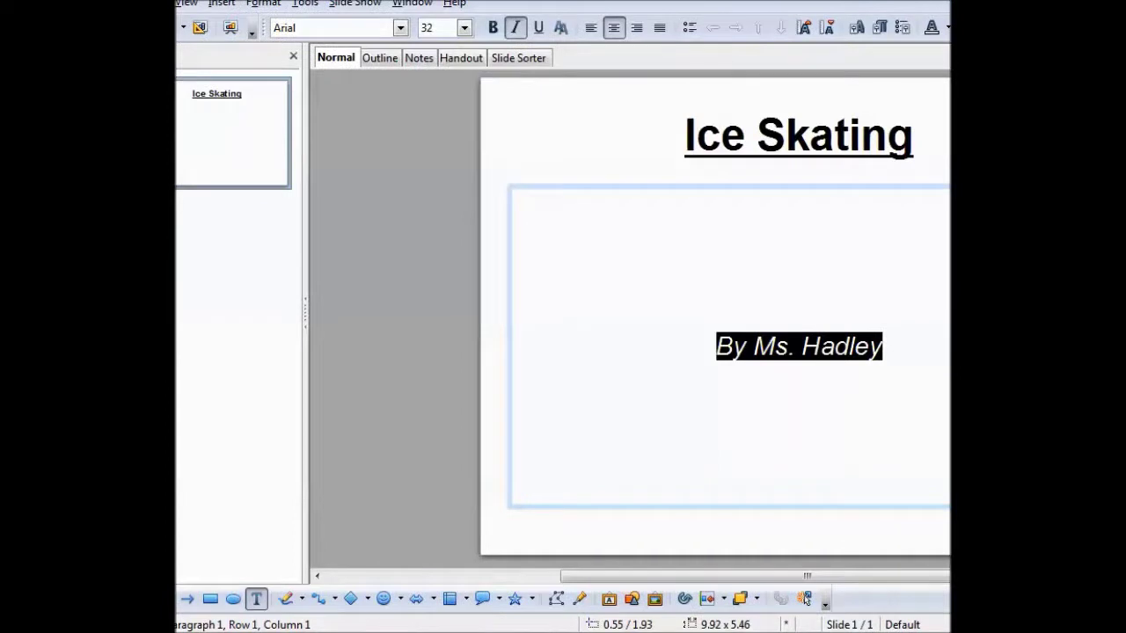
click(947, 28)
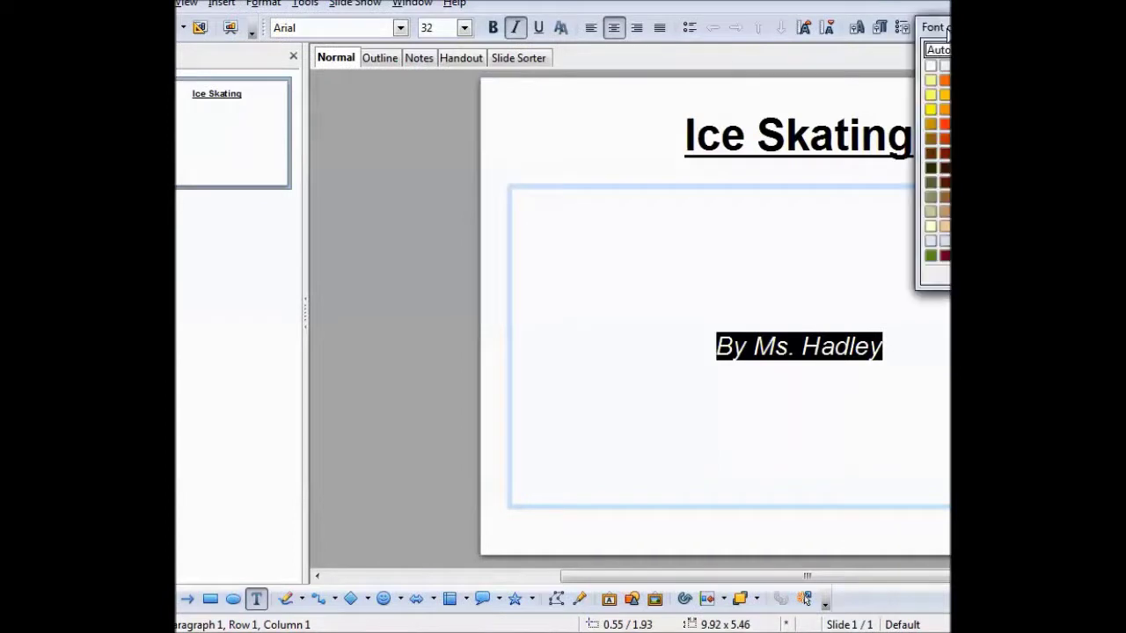
click(947, 136)
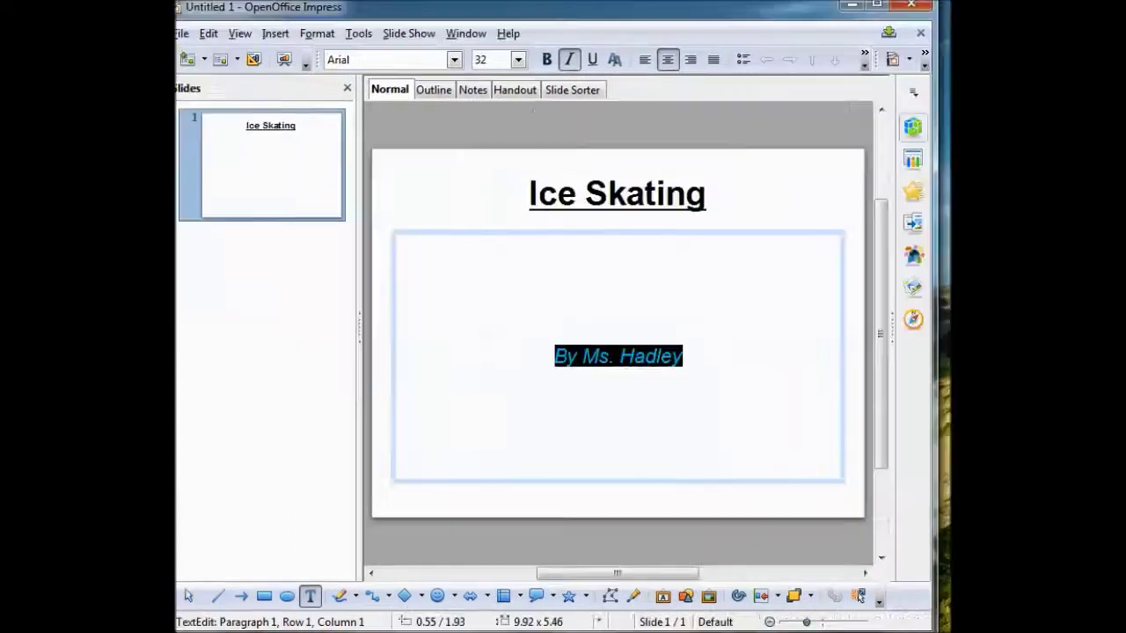
click(807, 277)
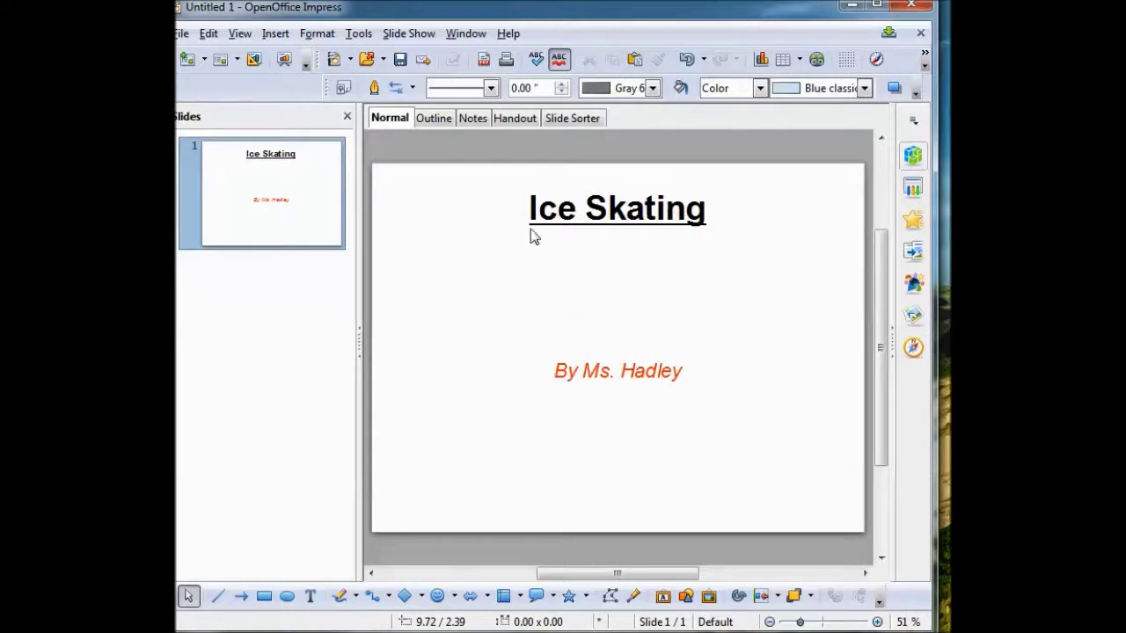
Add a second slide titled 'Ice skating'.
click(188, 60)
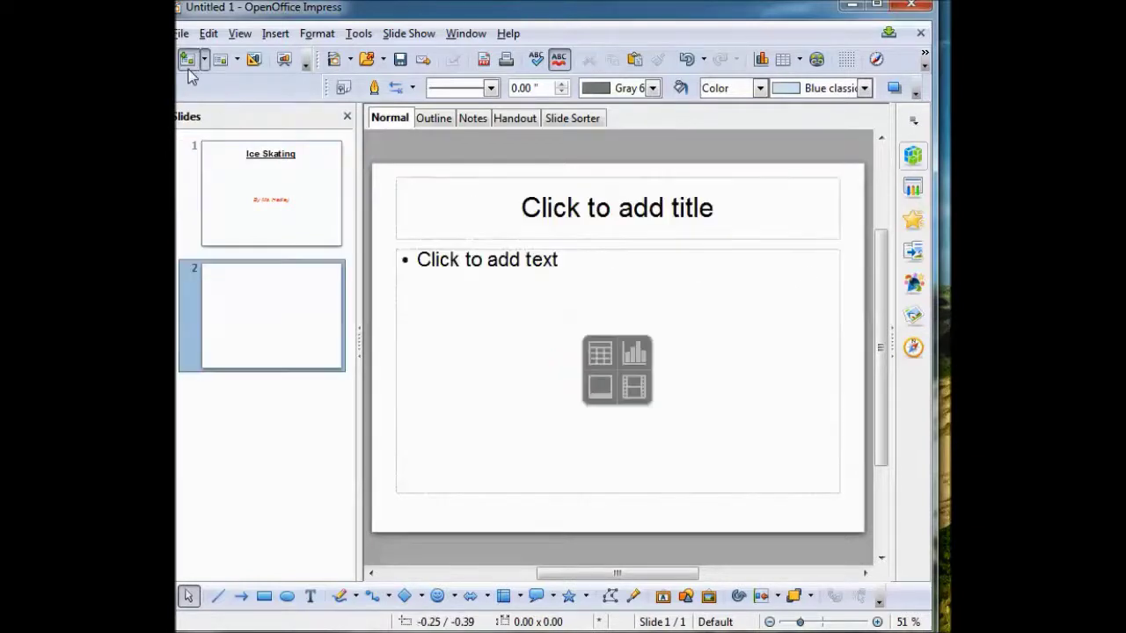
click(616, 202)
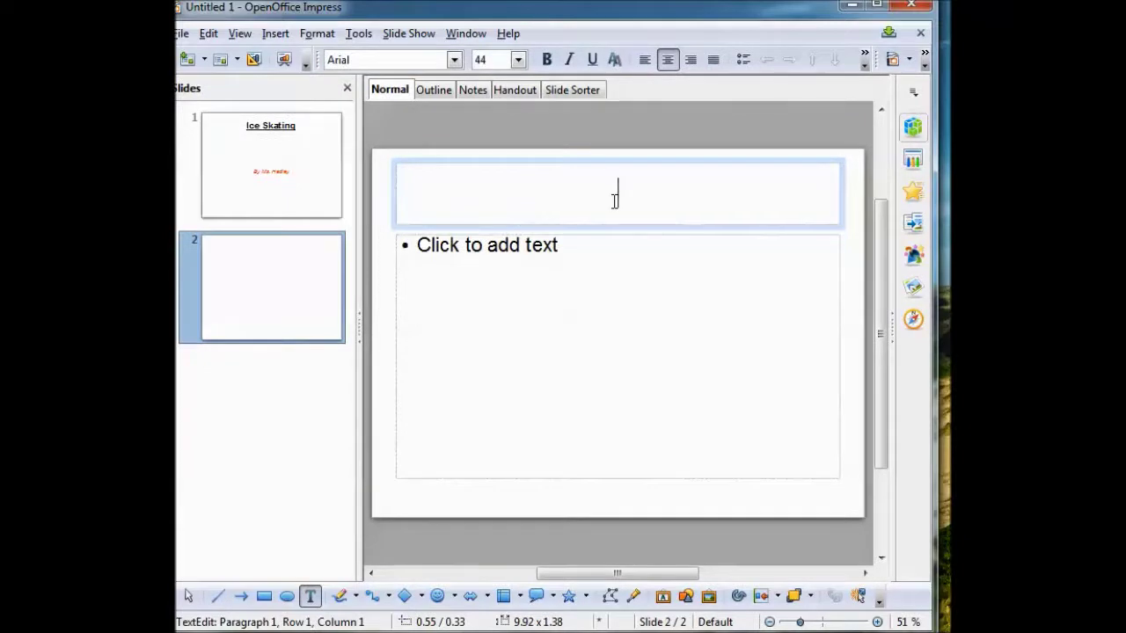
text(Ice skating)
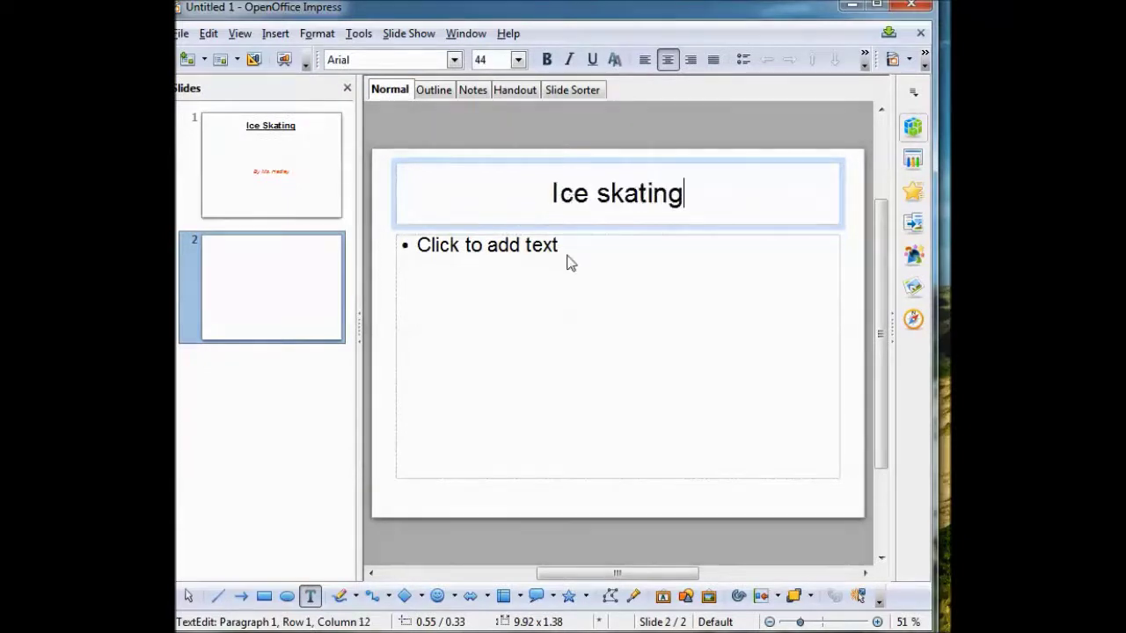
Type the bullet 'Ice skating is very popular in the Olympics. It is a great way to keep in shape.'.
click(555, 246)
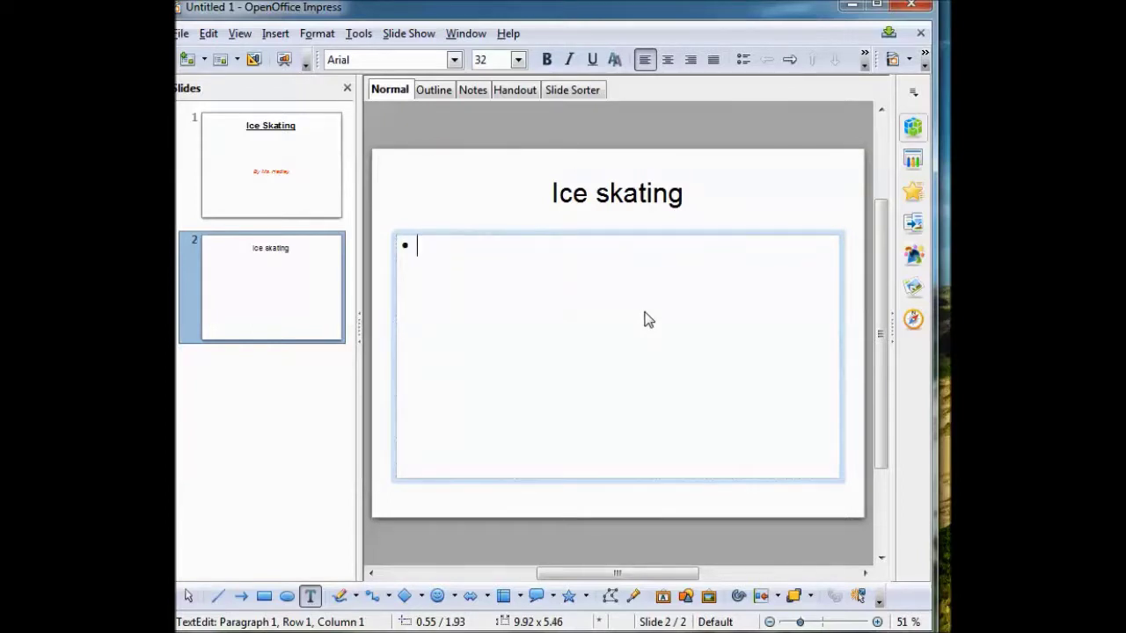
text(I)
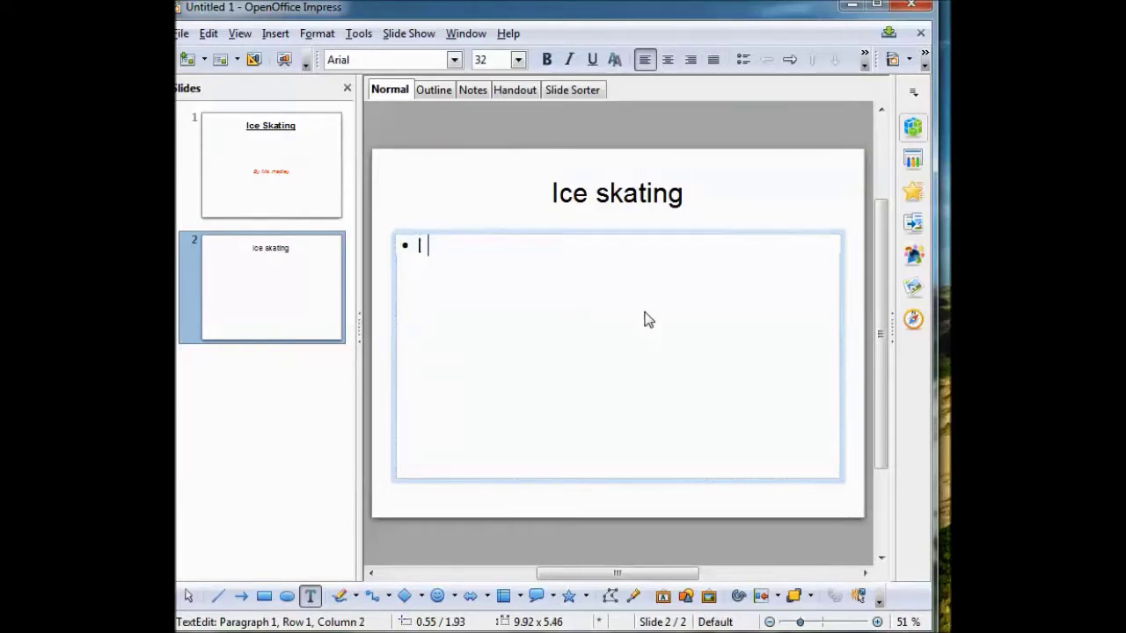
text(ce skating is very popular in )
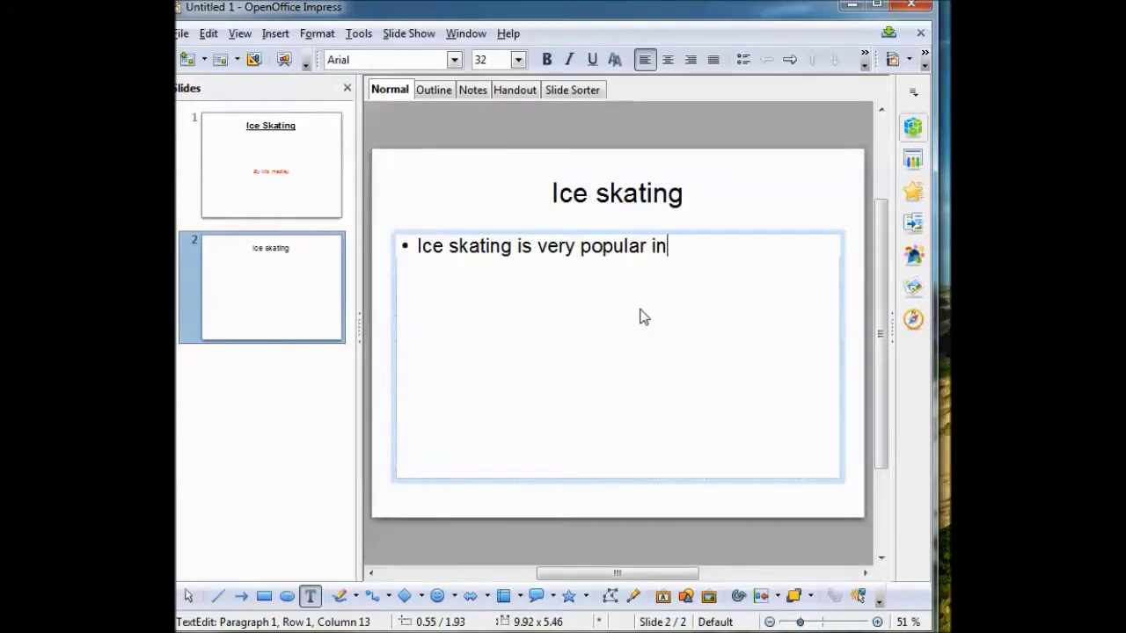
text(t)
key(BackSpace)
text(the Olympics)
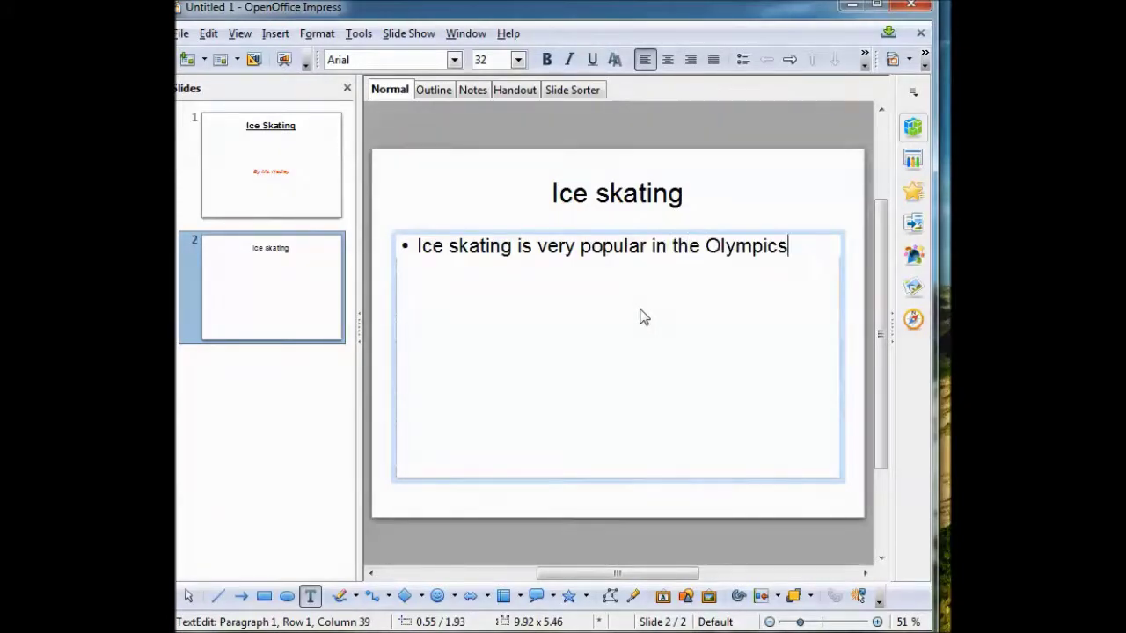
text(.  It is a great way to keep)
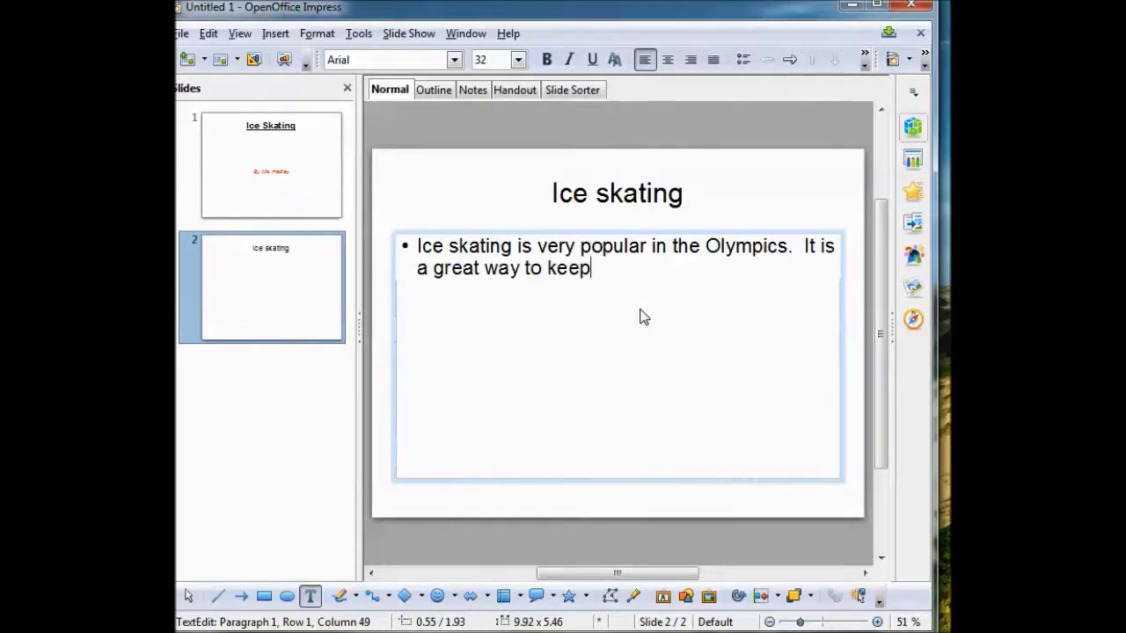
text( in shape)
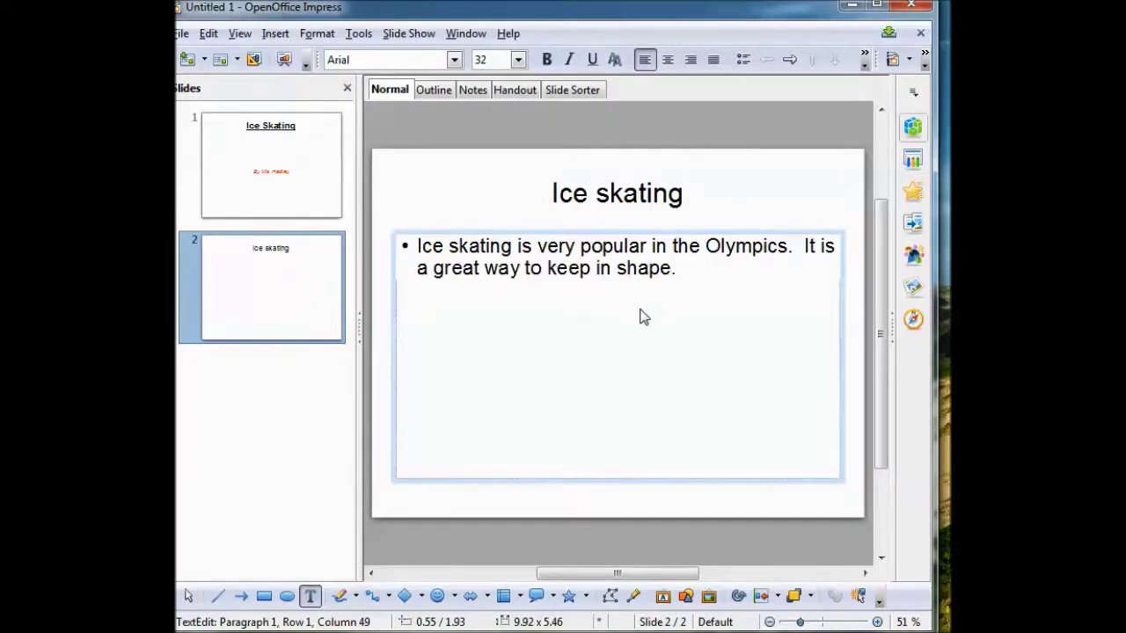
text(.)
Set the slide 2 bullet text in Bauhaus 93.
drag(686, 271, 402, 224)
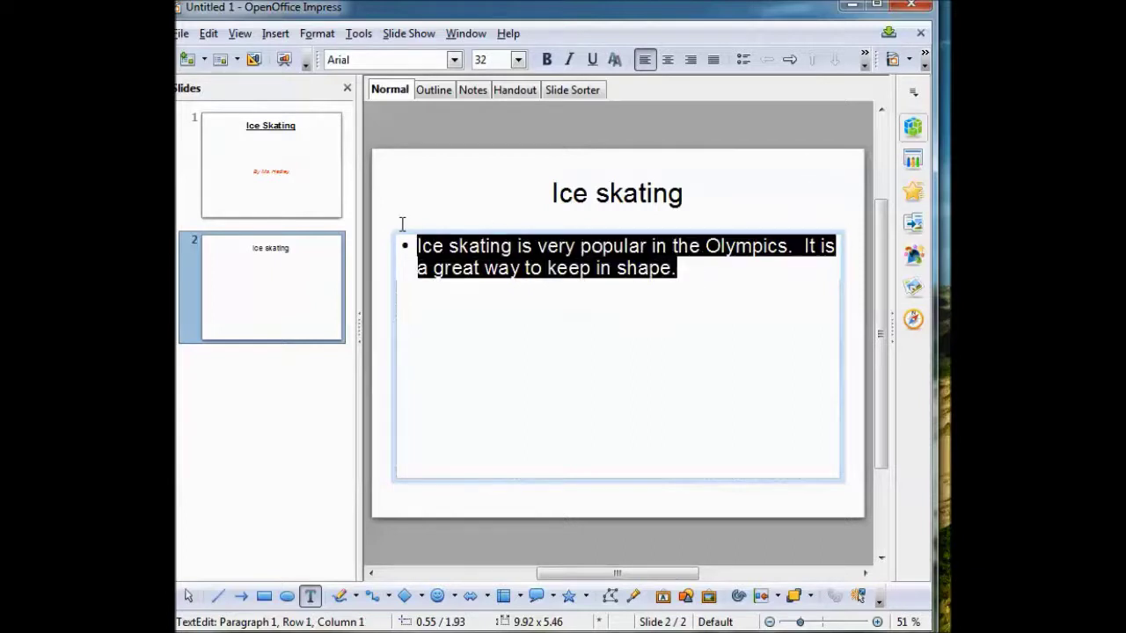
click(455, 60)
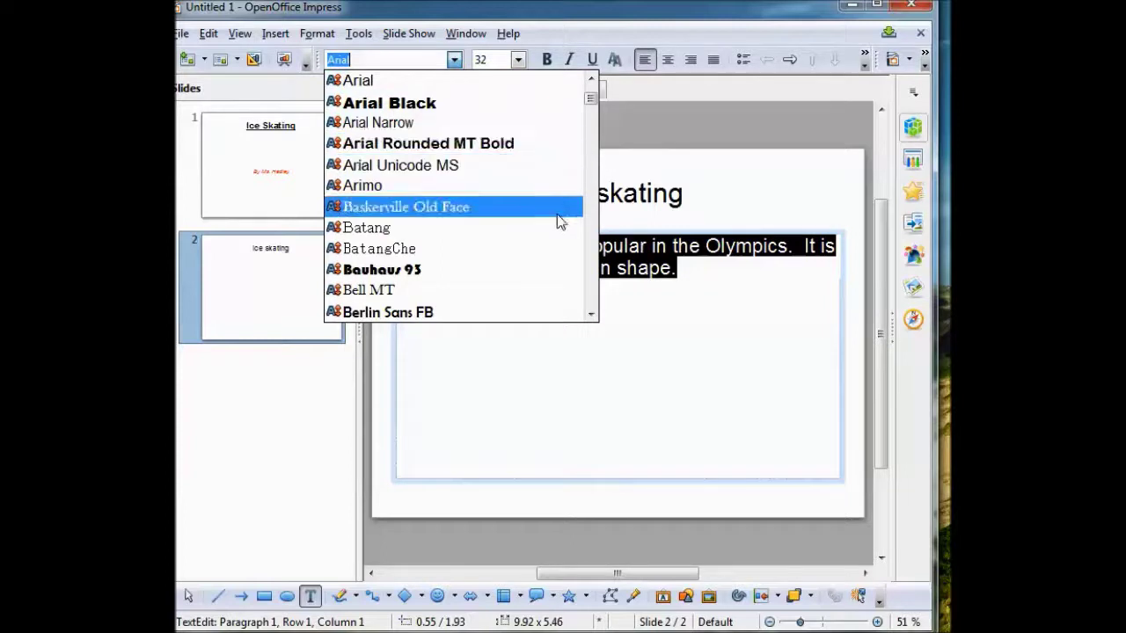
click(539, 269)
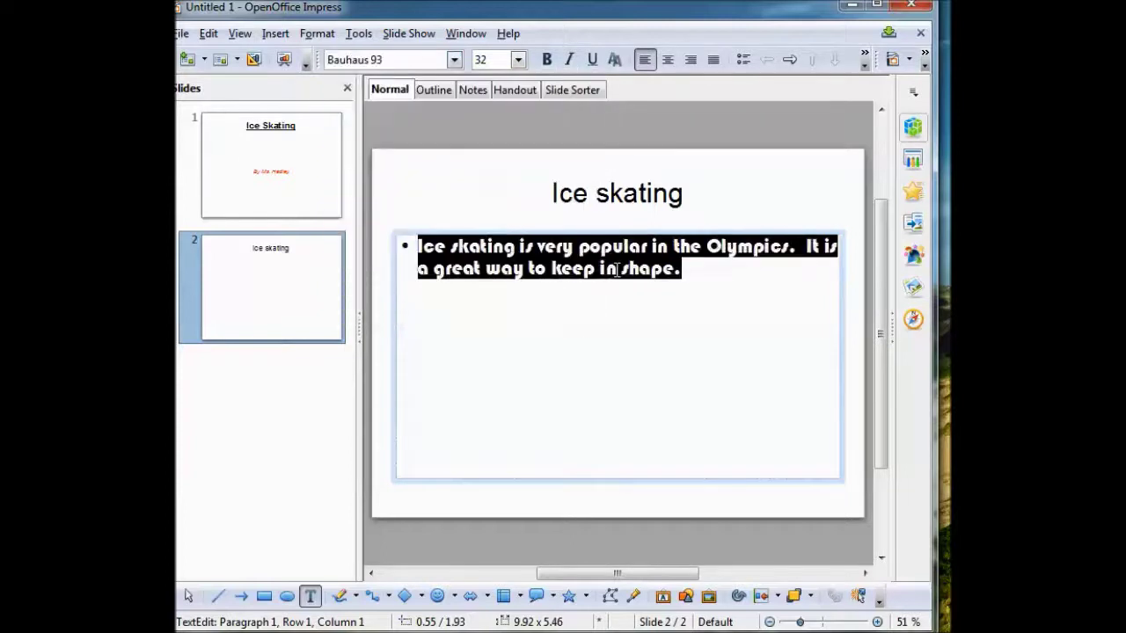
Set the 'Ice skating' title in Arial Black.
click(686, 194)
drag(684, 193, 490, 196)
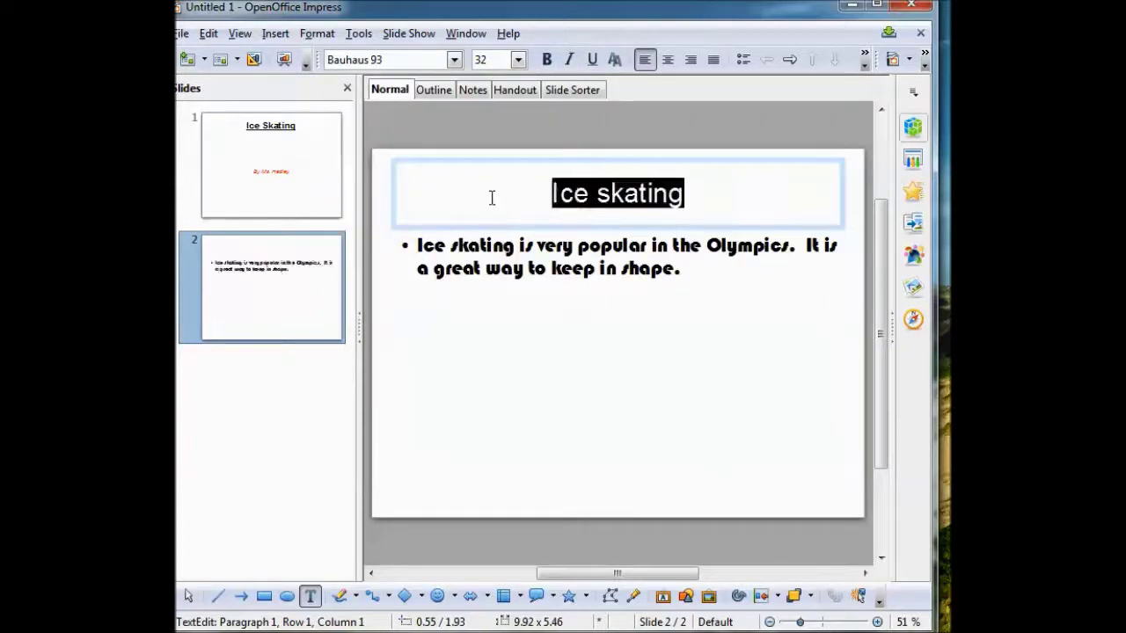
click(455, 60)
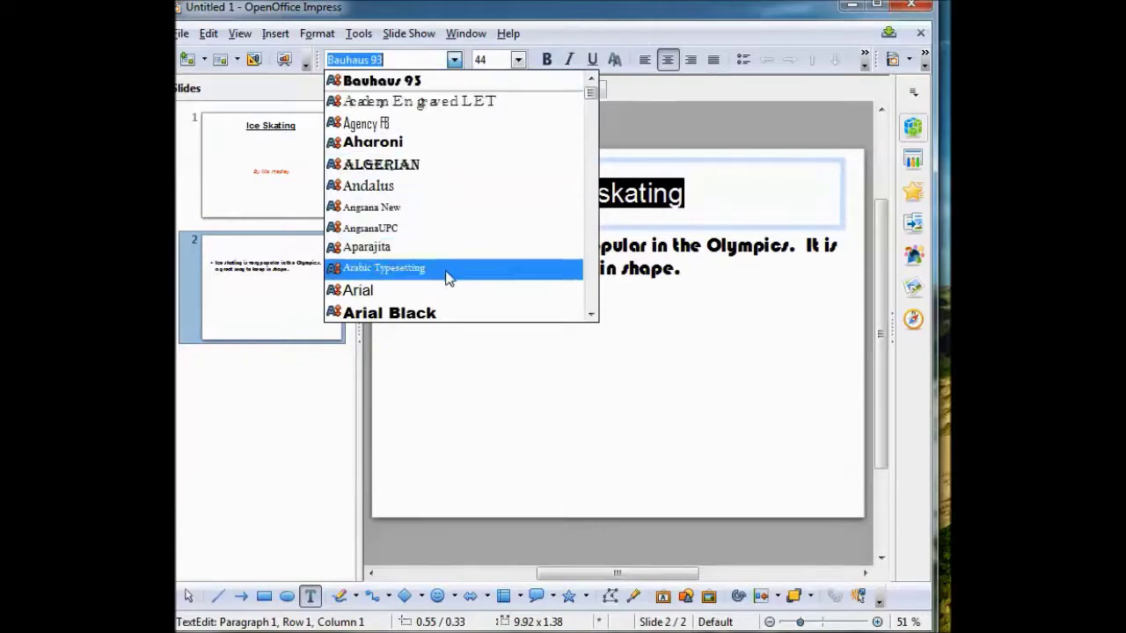
click(455, 314)
click(636, 375)
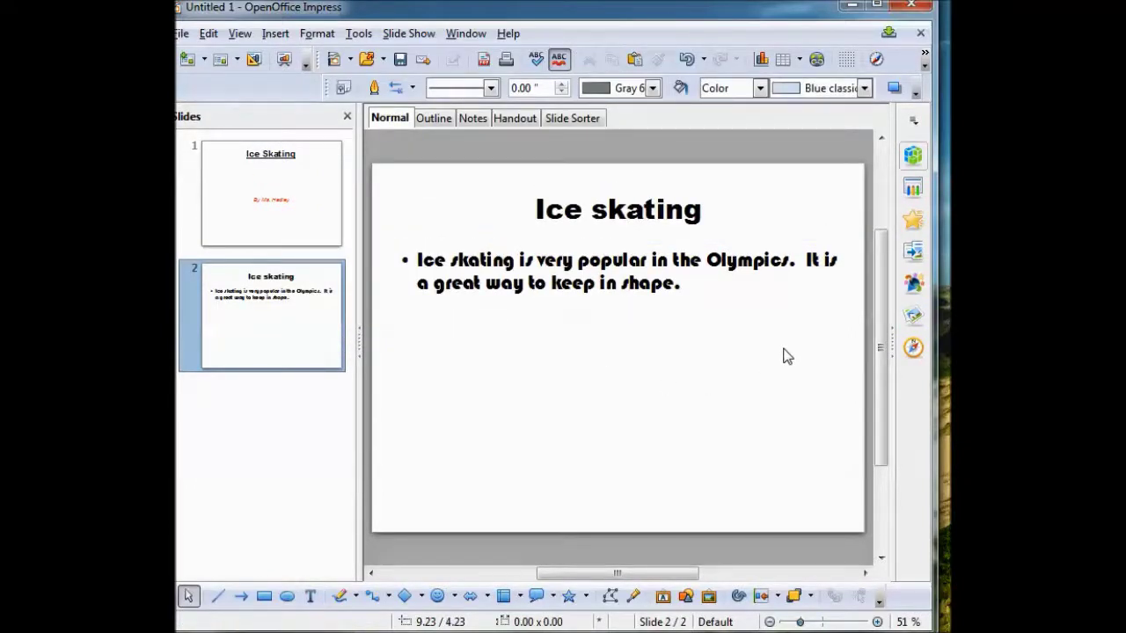
Add a third slide titled 'Reasons why I like ice skating'.
click(194, 63)
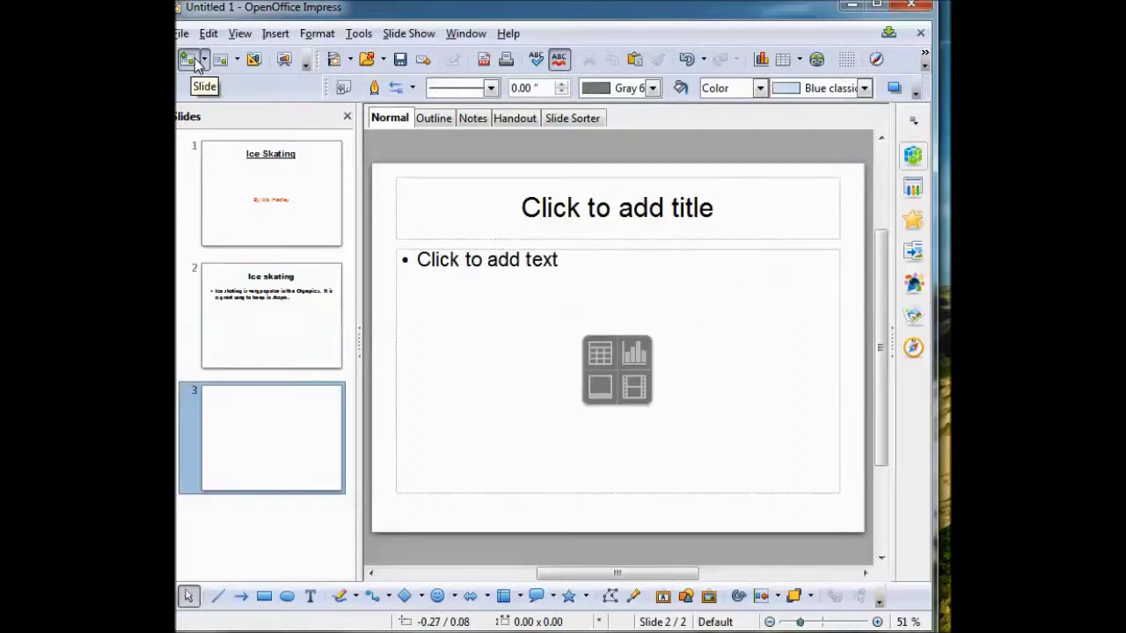
click(640, 217)
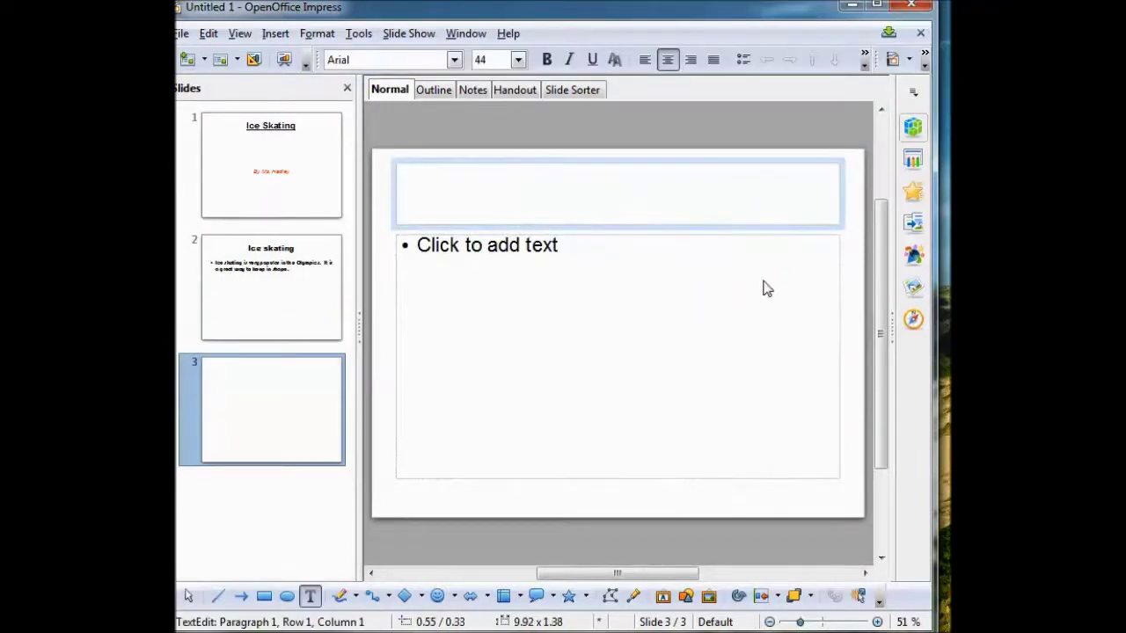
text(Re)
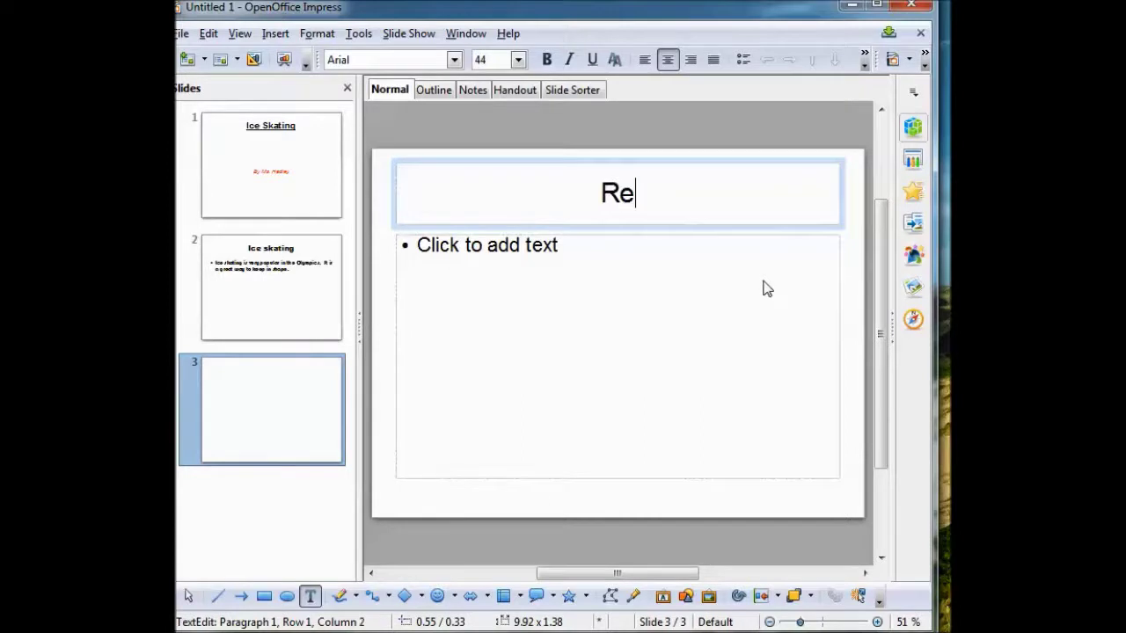
text(asons why I like ice skating)
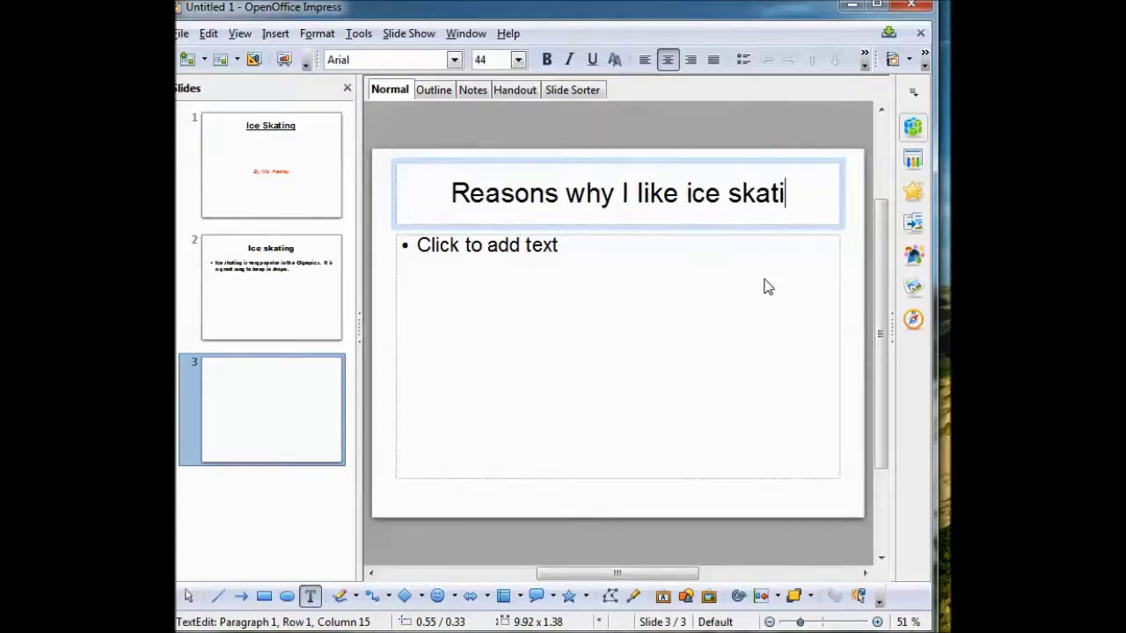
List the reasons as bullets, from hanging out with friends to getting proficient in ice skating.
click(570, 247)
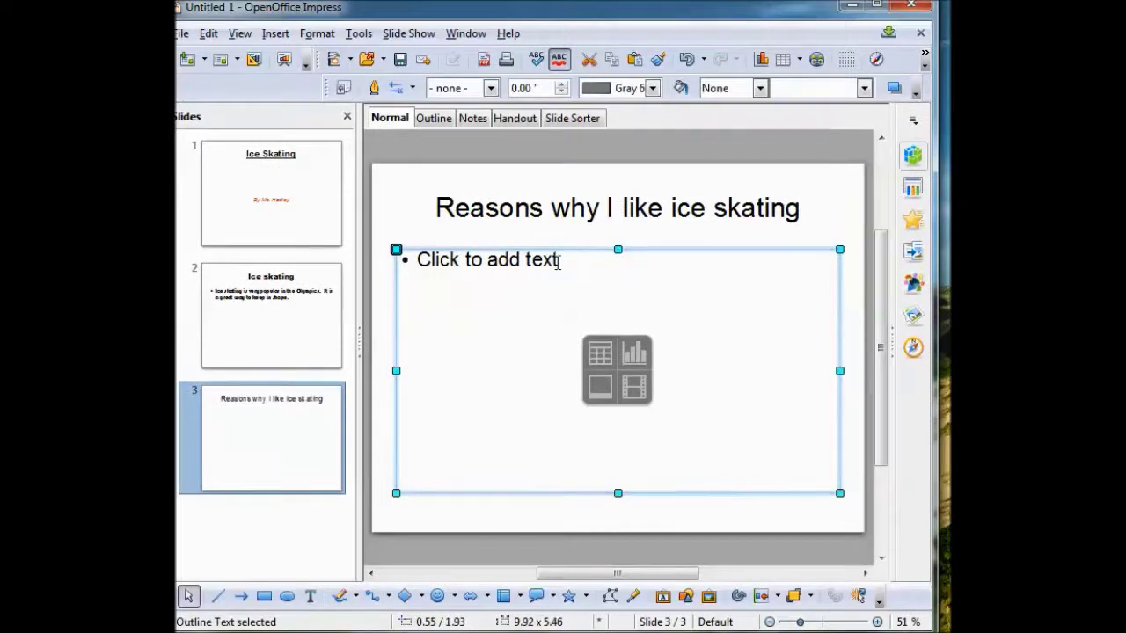
click(556, 263)
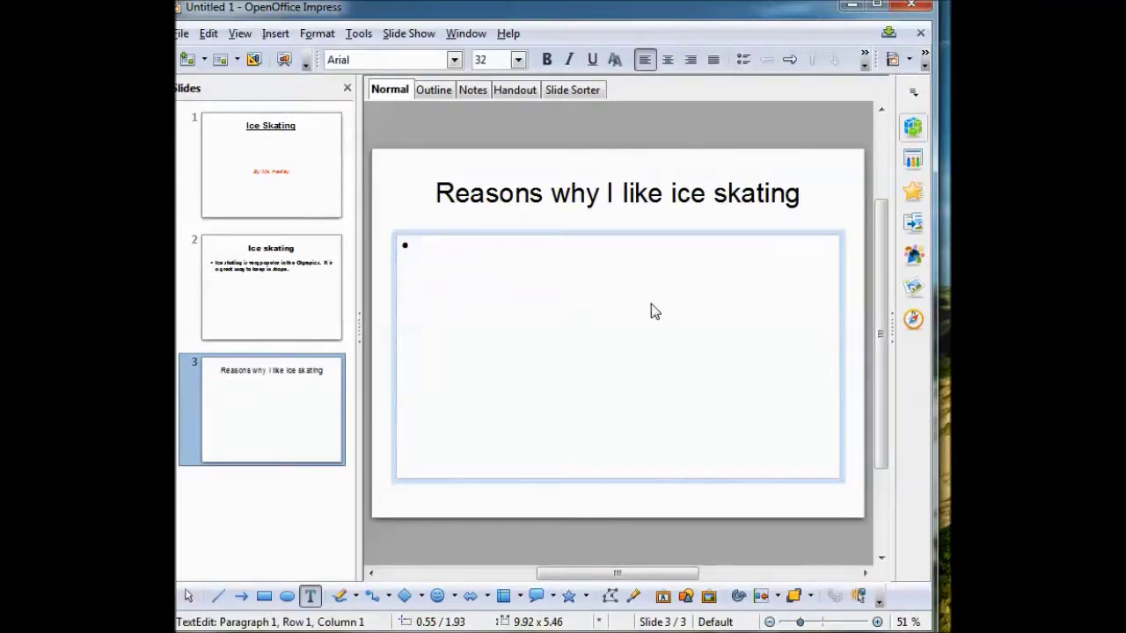
text(Gives me a chance to hang out with fr)
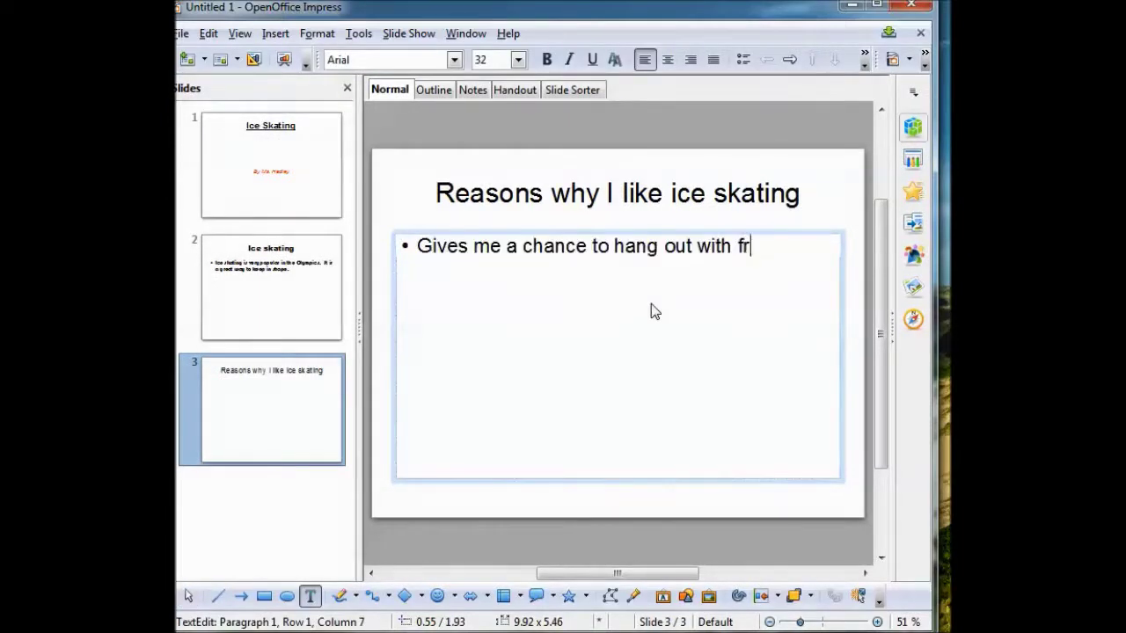
text(iends )
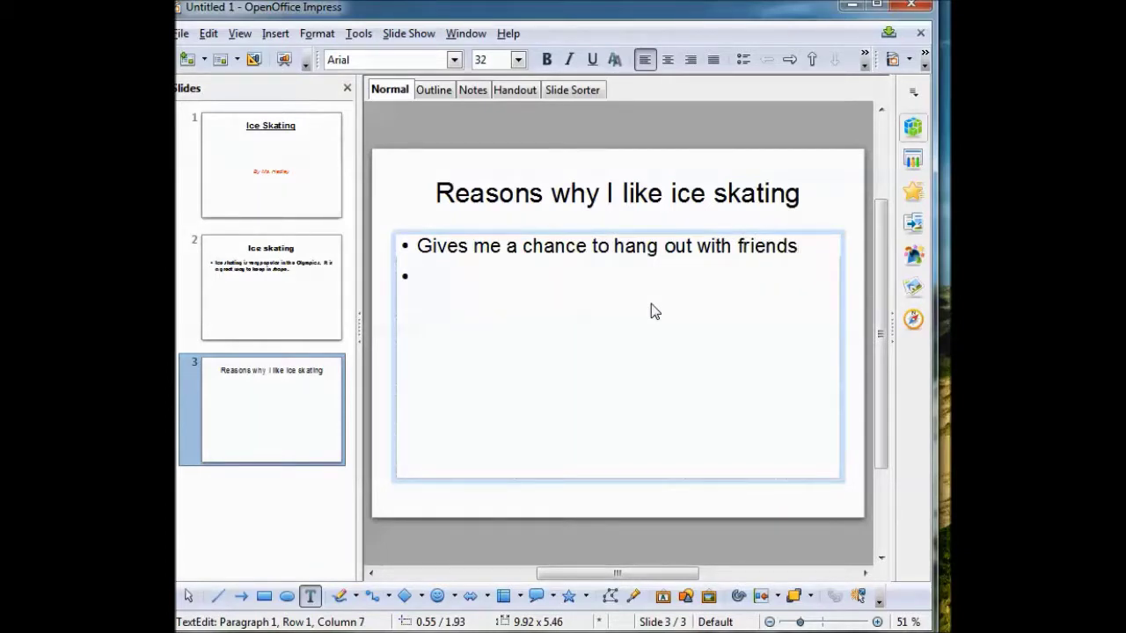
text(We roast marshmellows on the campfire afterwards)
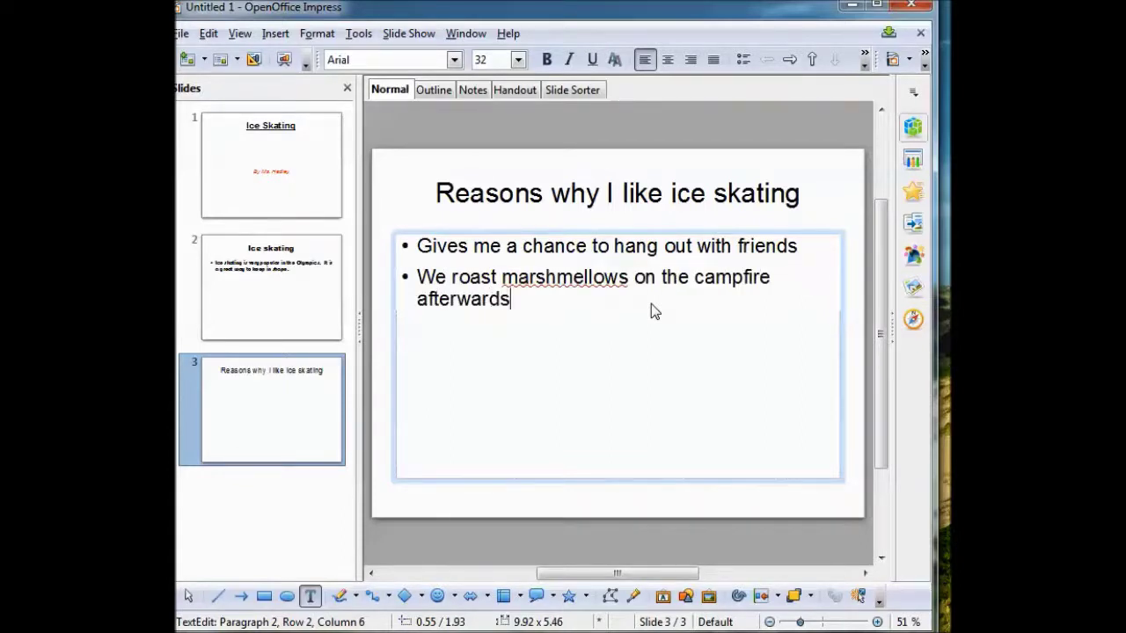
key(Return)
text(It is something to do in Wi)
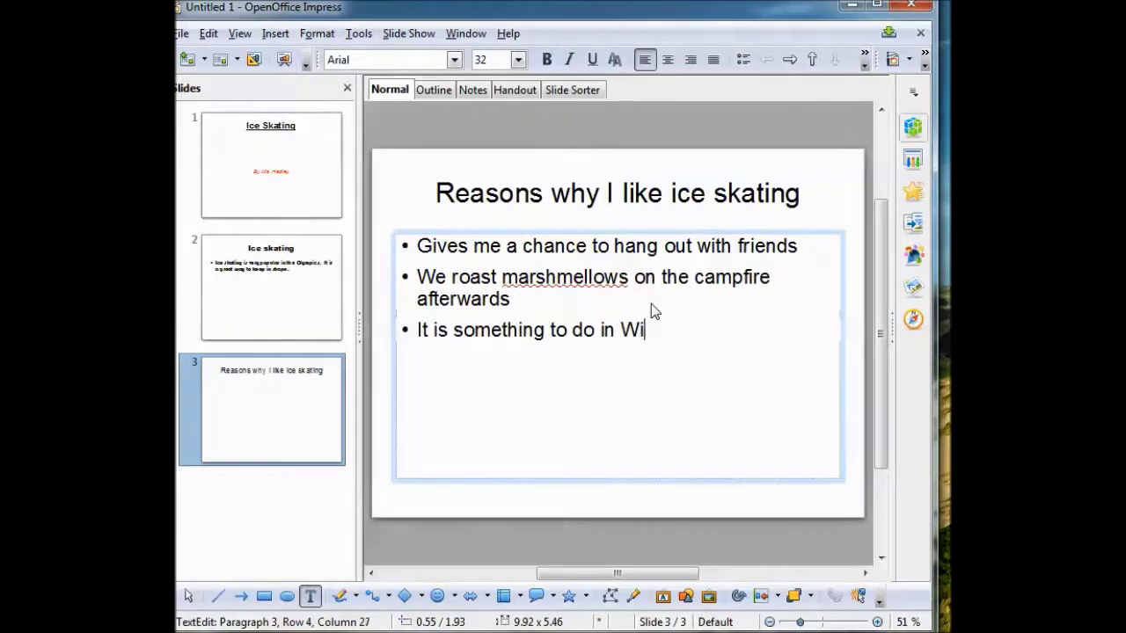
text(nter. It is great e)
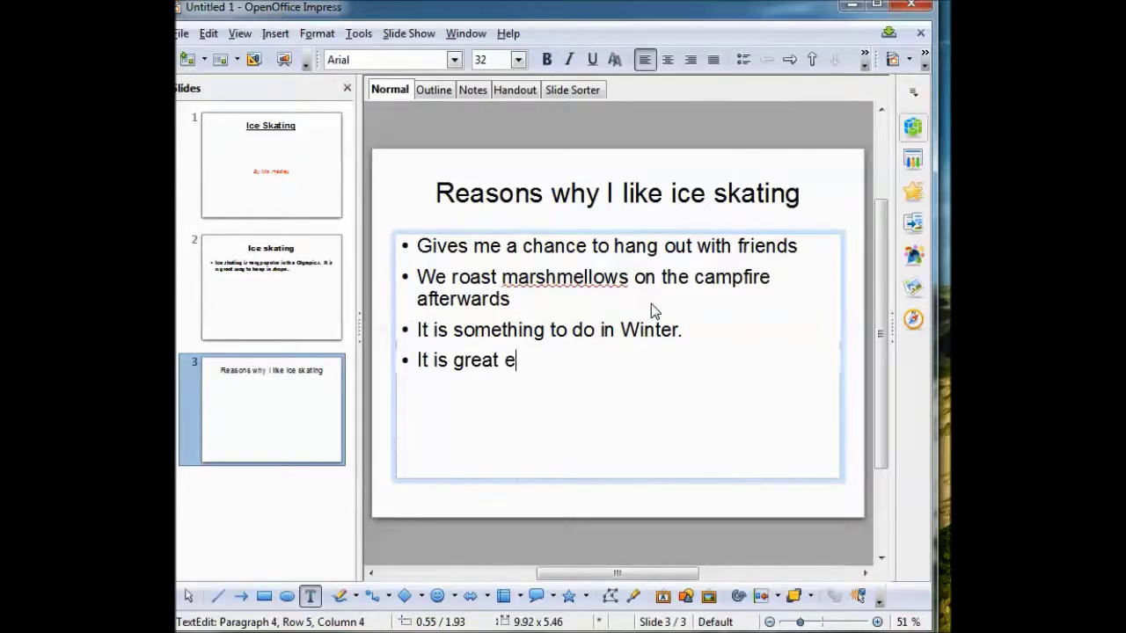
text(xercise)
key(Return)
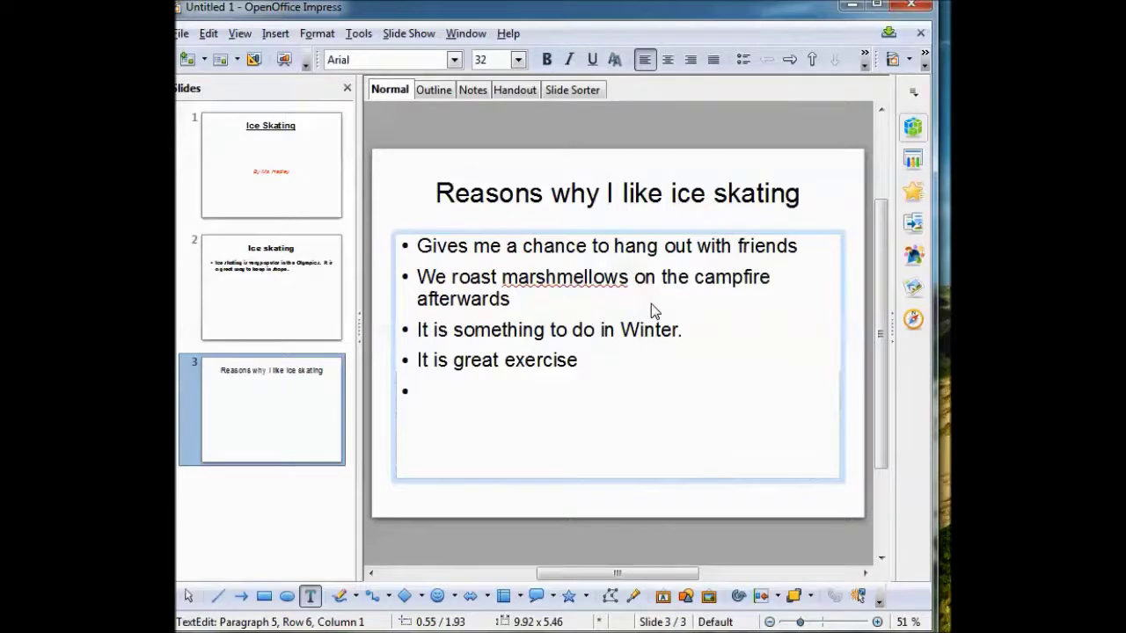
text(It is easy to get proficient in )
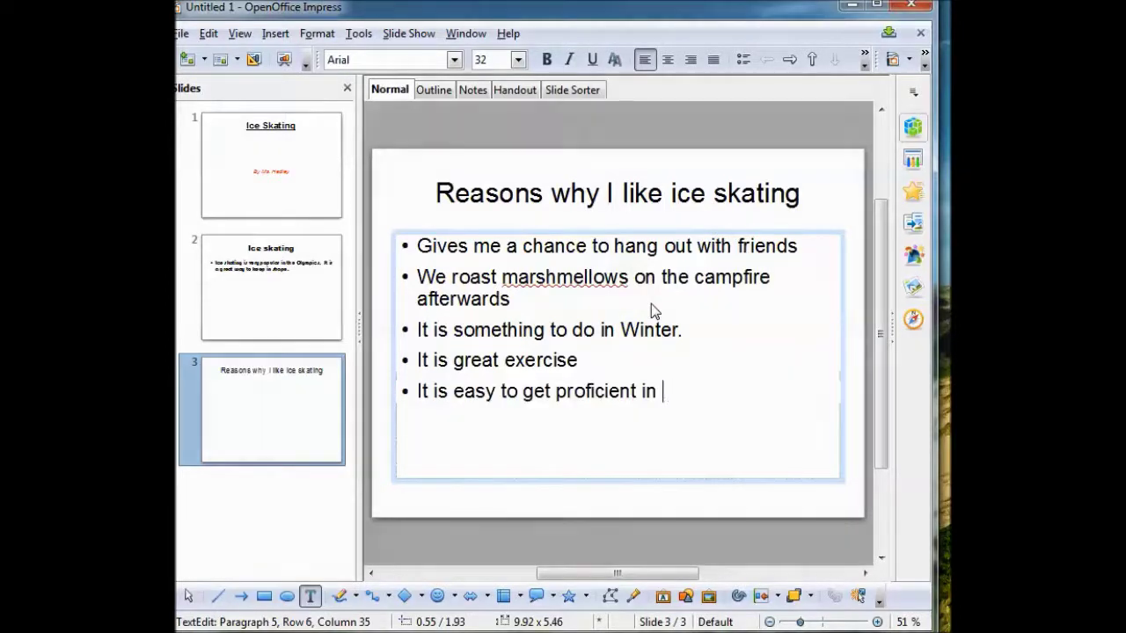
text(ices)
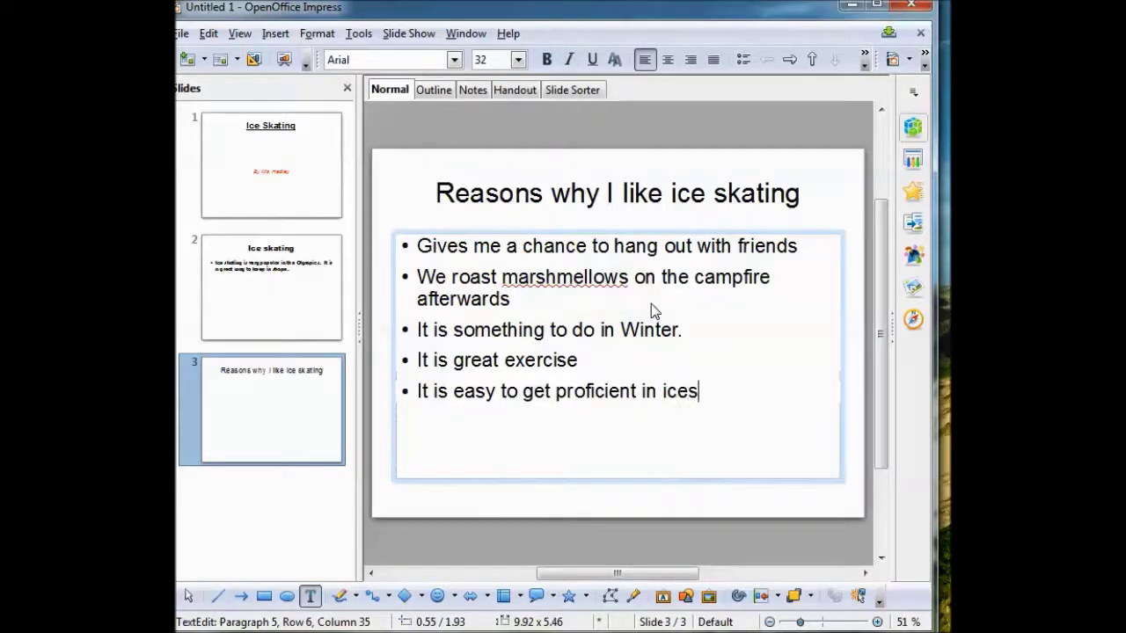
text(kating.)
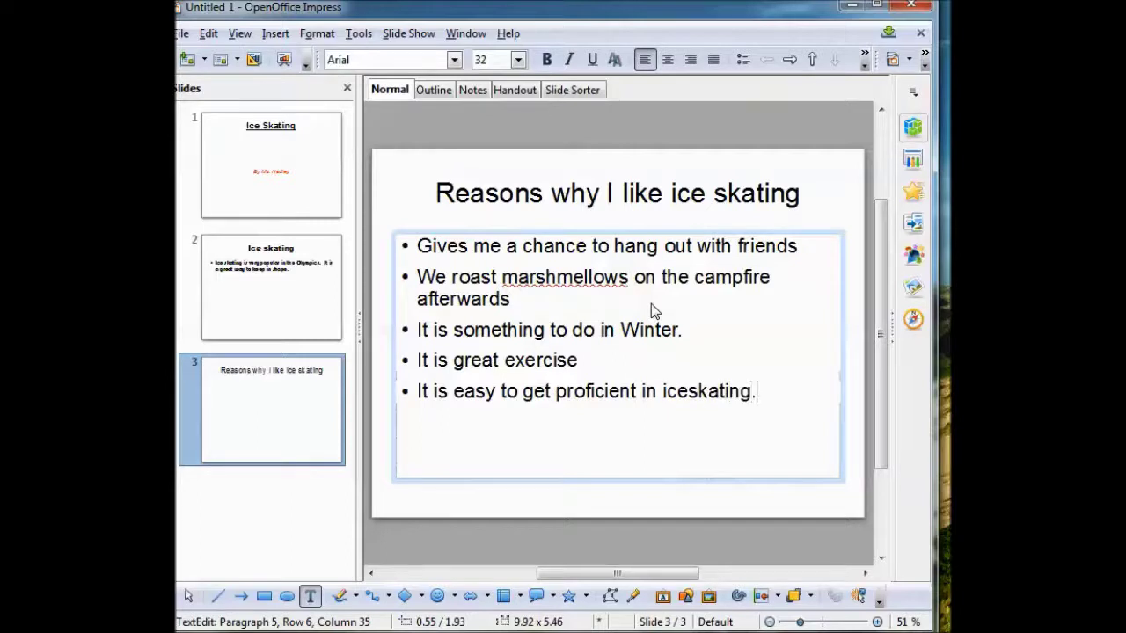
Correct 'marshmellows' to 'marshmallows' using the spelling suggestions.
click(586, 276)
double_click(586, 277)
right_click(586, 276)
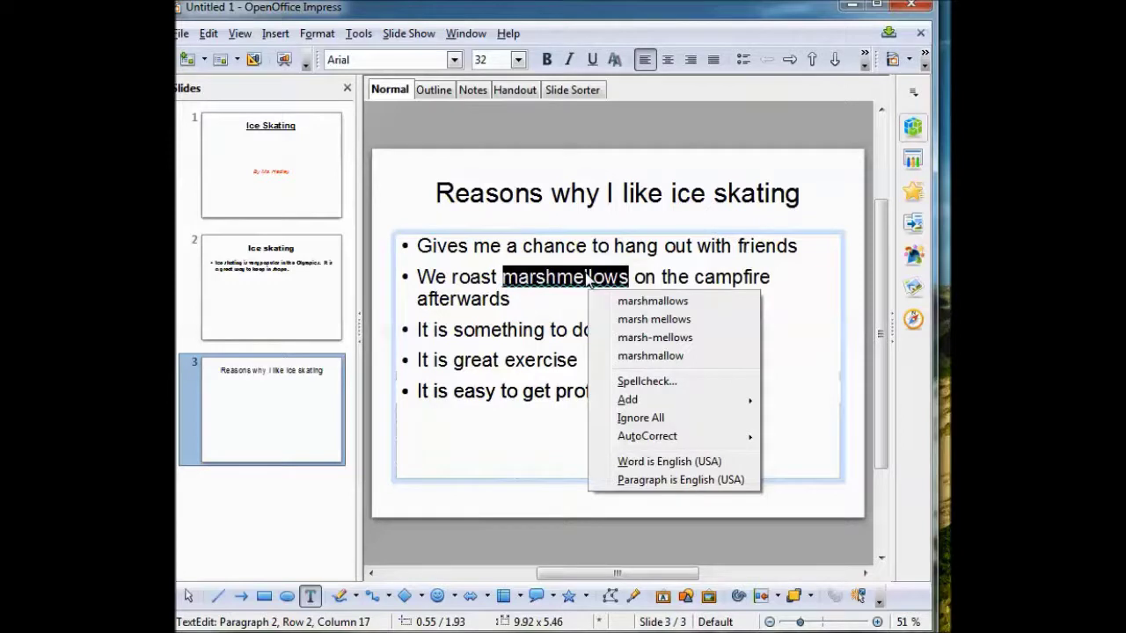
click(654, 302)
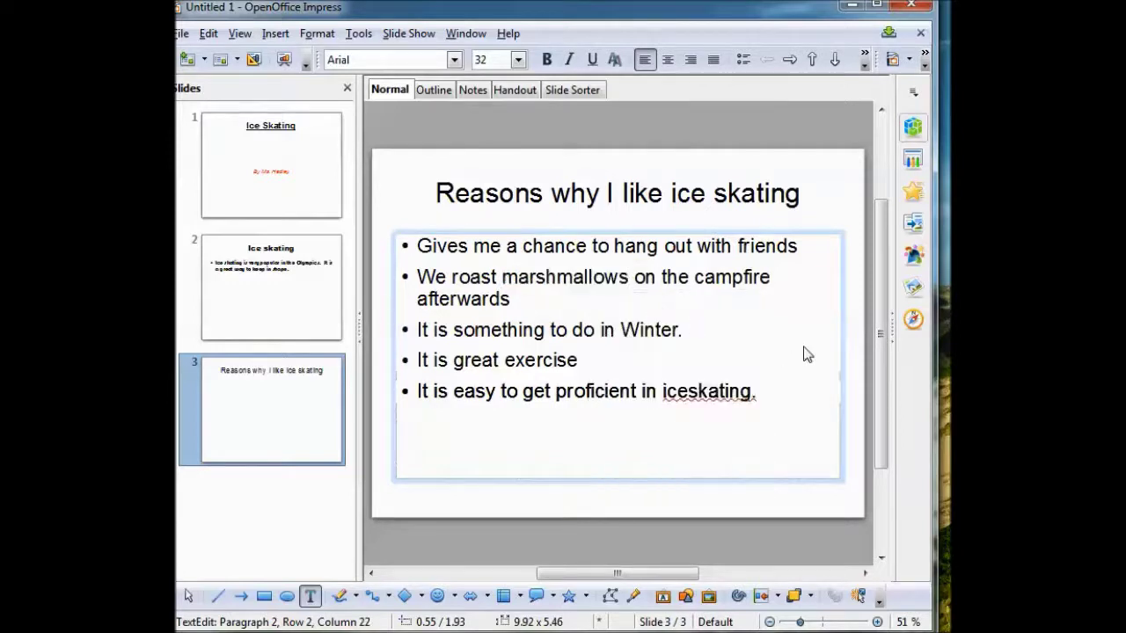
Correct 'iceskating' to 'ice skating' and finish editing the bullets.
double_click(706, 393)
right_click(706, 394)
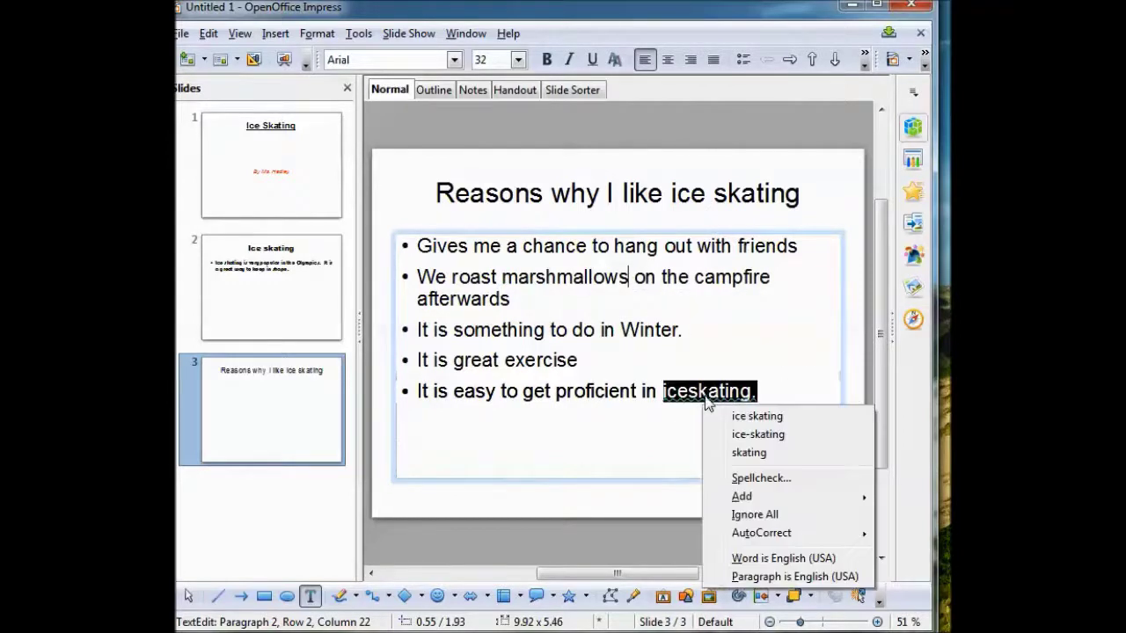
click(791, 419)
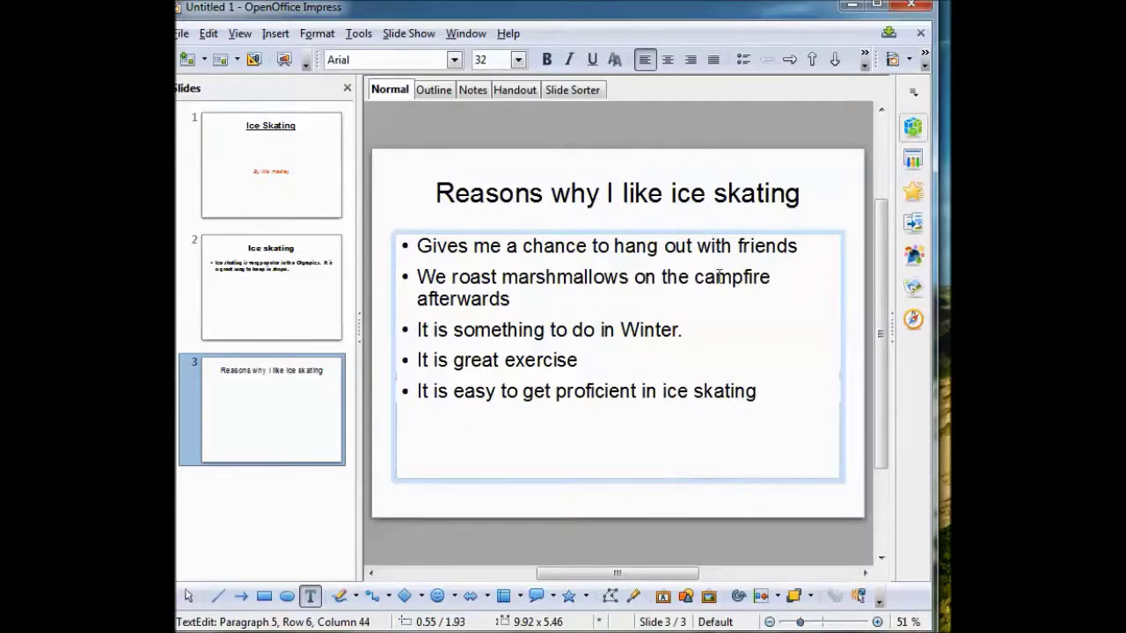
click(809, 203)
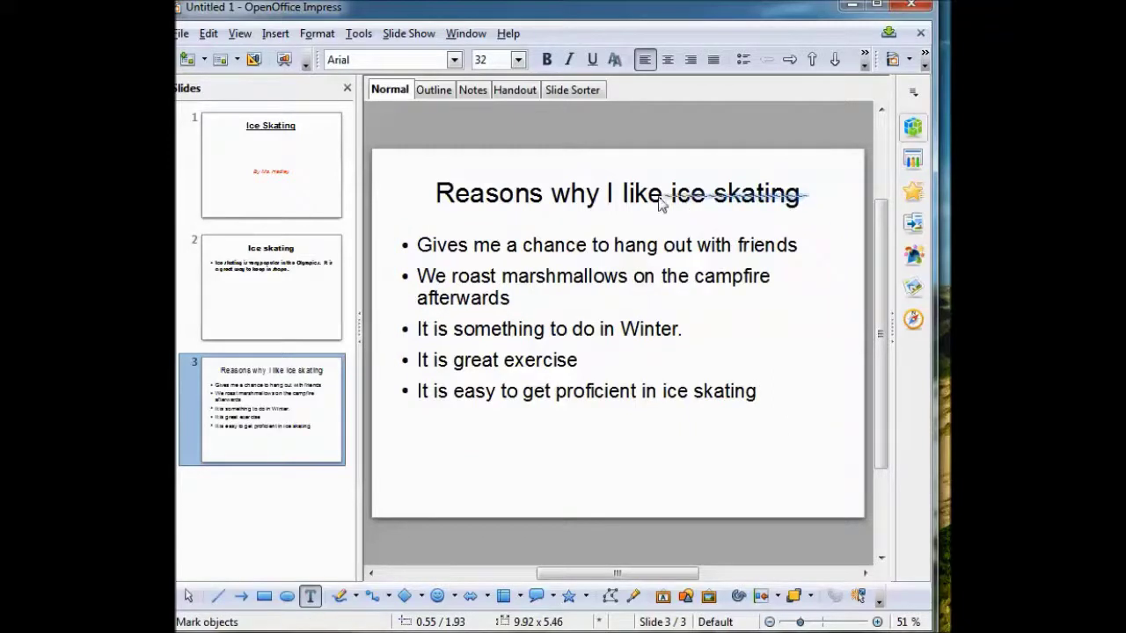
Set the slide 3 title in Bauhaus 93.
mouse_move(436, 208)
mouse_down()
mouse_move(810, 224)
mouse_move(754, 219)
mouse_up()
click(455, 59)
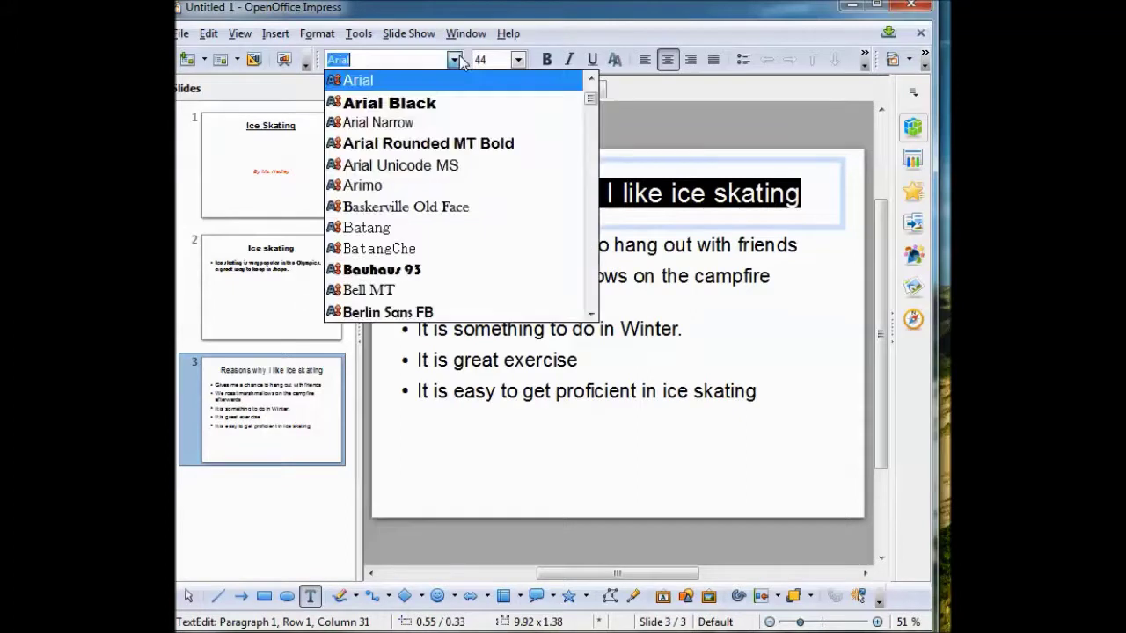
click(433, 270)
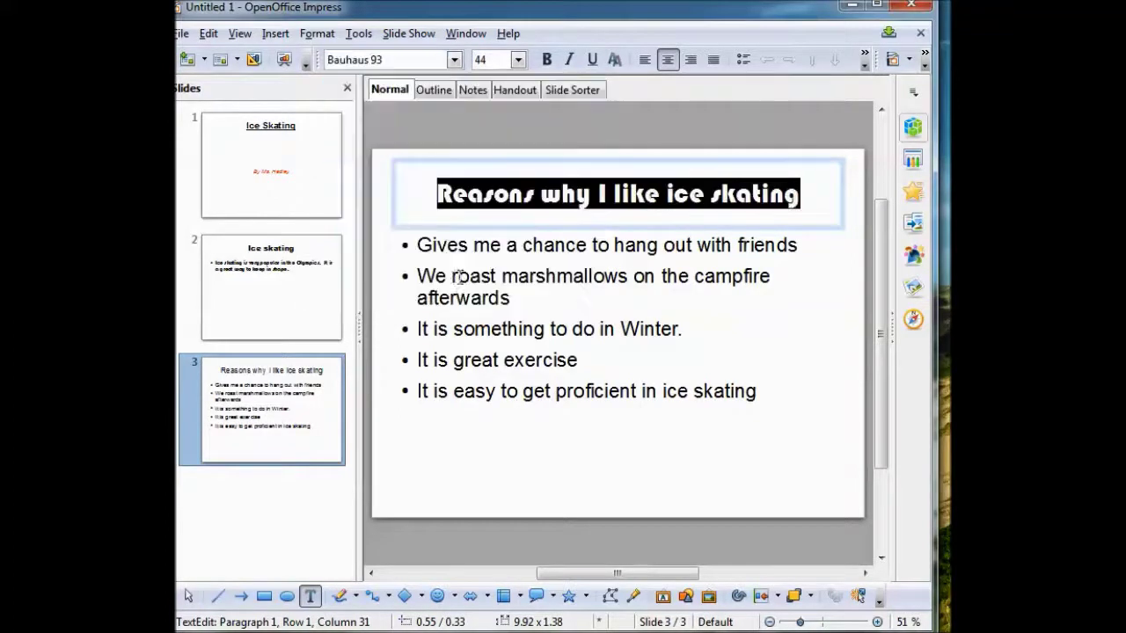
click(773, 422)
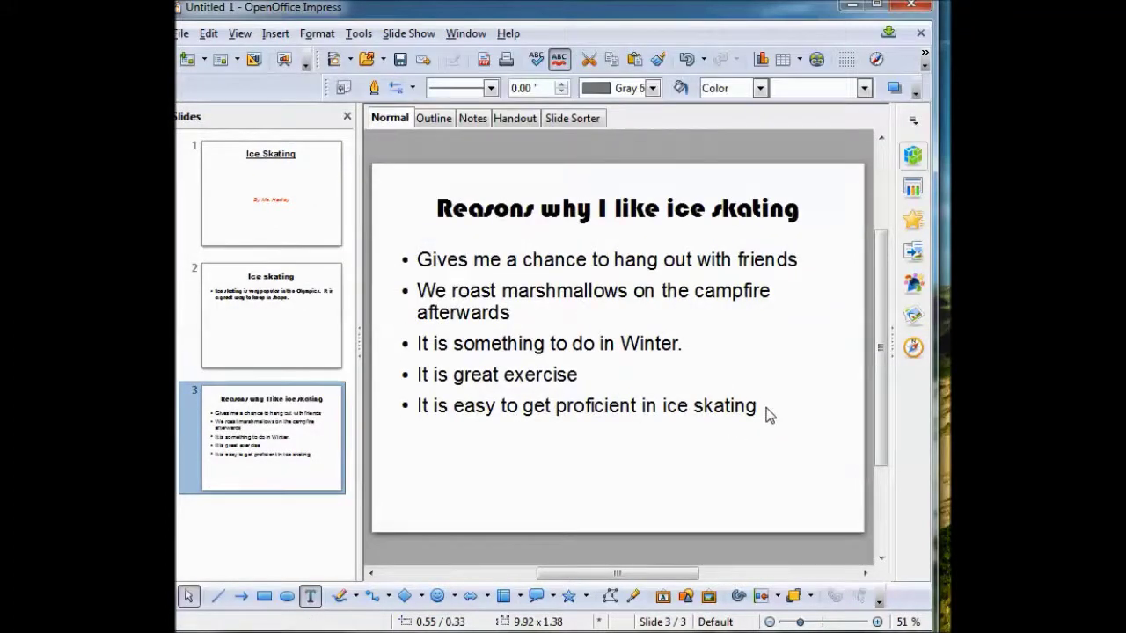
Set the slide 3 bullet text in Baskerville Old Face.
mouse_move(767, 406)
mouse_down()
mouse_move(669, 336)
mouse_move(444, 268)
mouse_move(522, 334)
mouse_move(437, 259)
mouse_move(674, 442)
mouse_move(724, 443)
mouse_up()
click(421, 260)
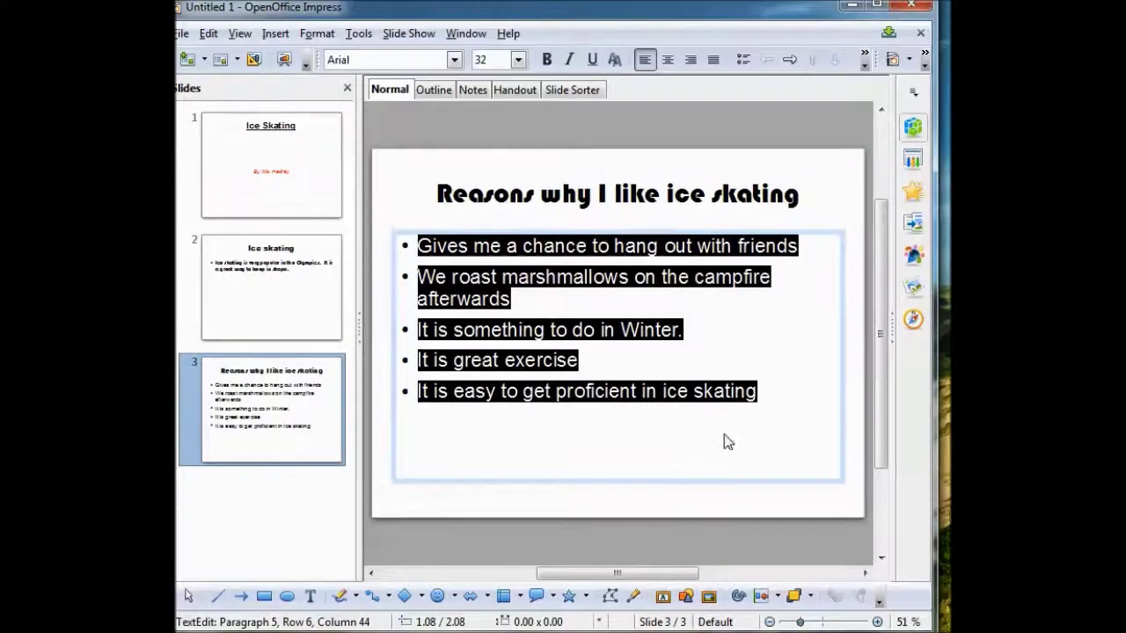
click(453, 60)
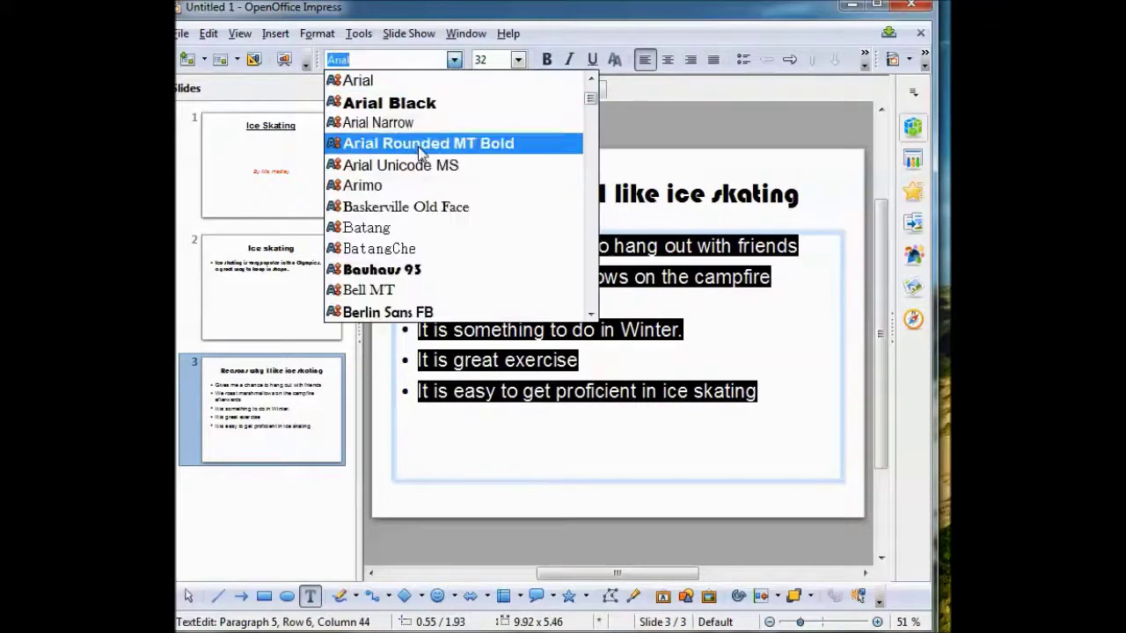
click(416, 206)
click(660, 453)
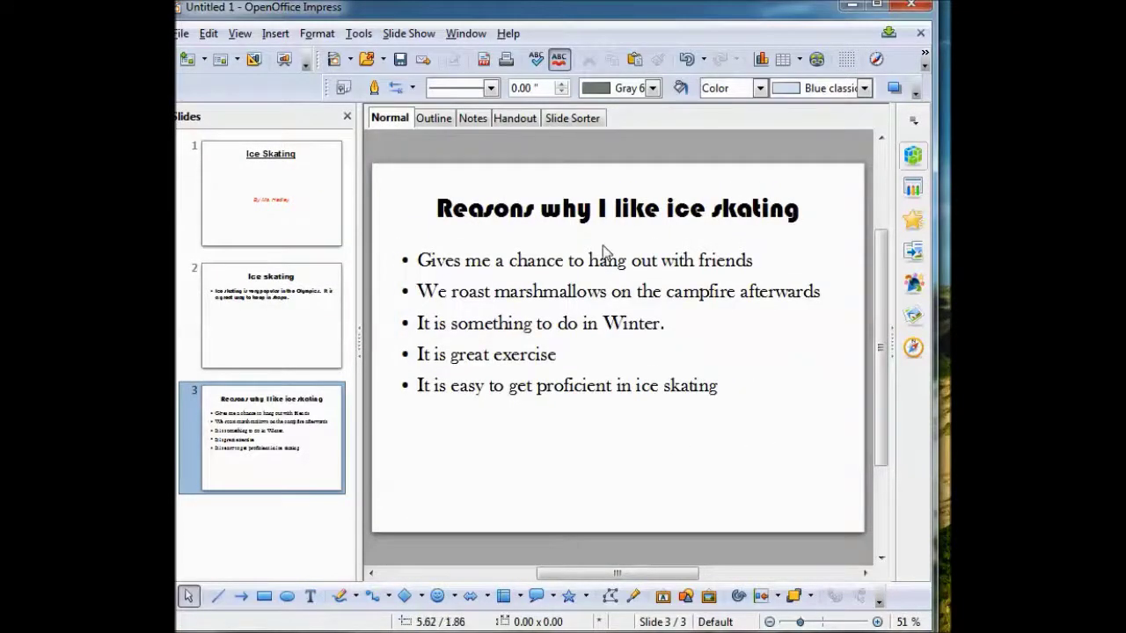
Save the presentation under a new name, beginning the file name 'Hobby_'.
click(182, 33)
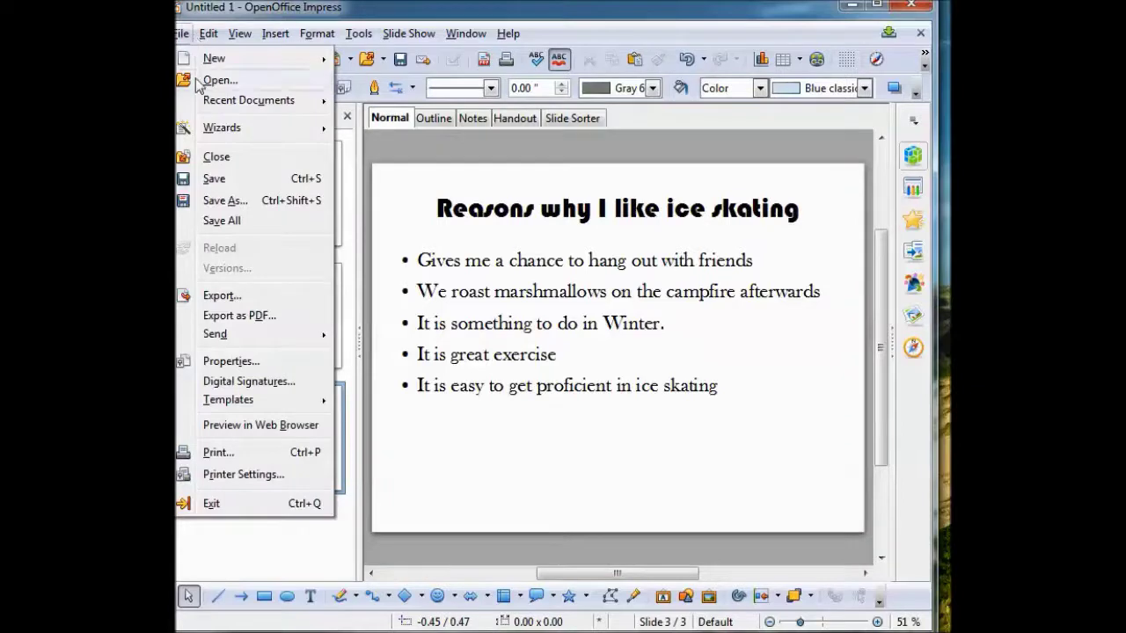
click(222, 206)
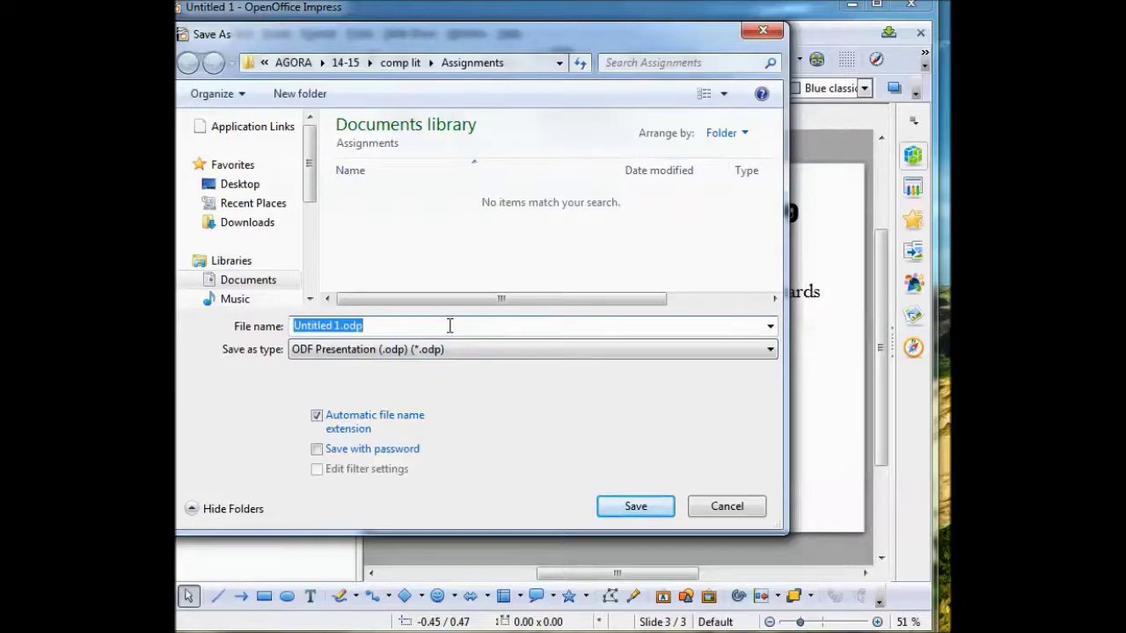
text(Hobb)
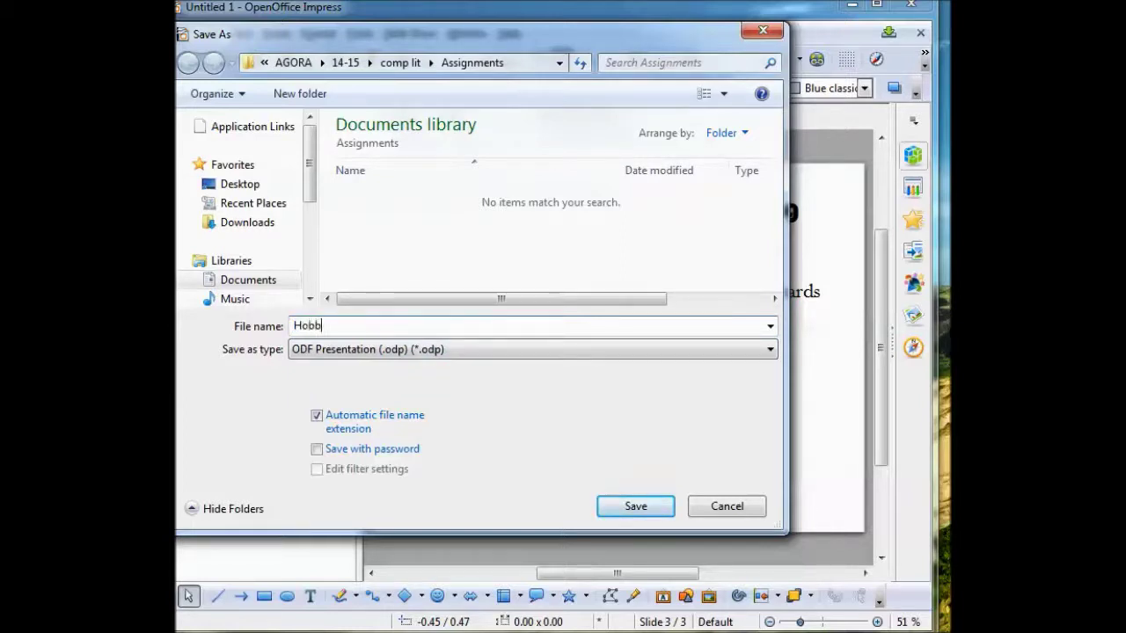
text(y_1_MsHadley)
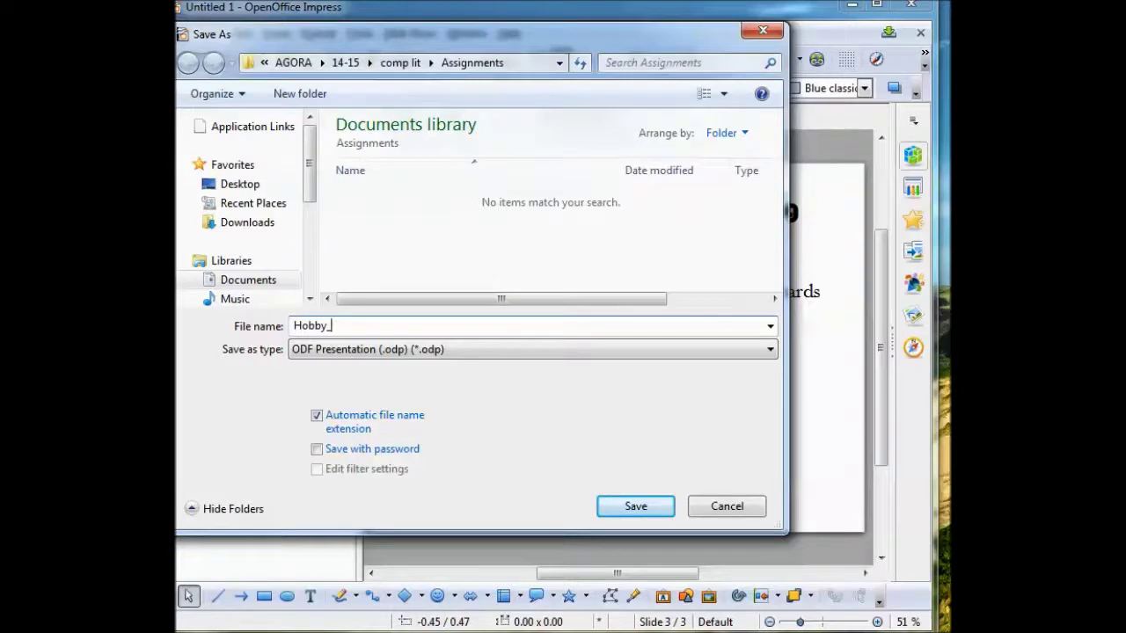